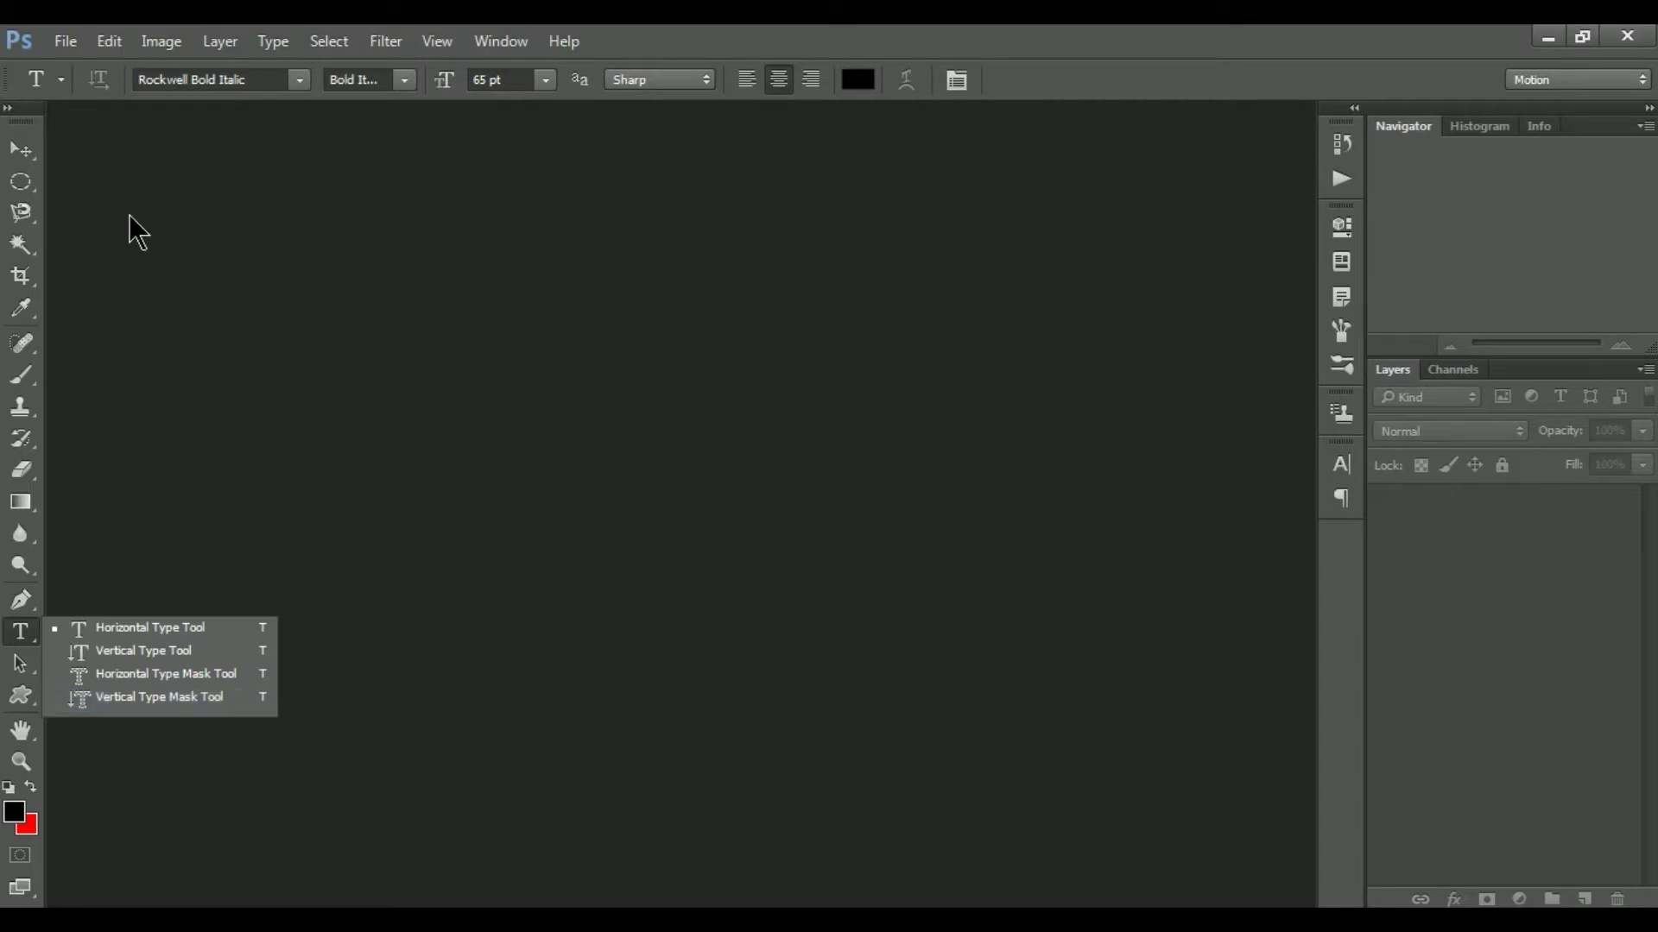
# Start a new document measured in inches and set its width to 9 inches.
pyautogui.click(71, 43)
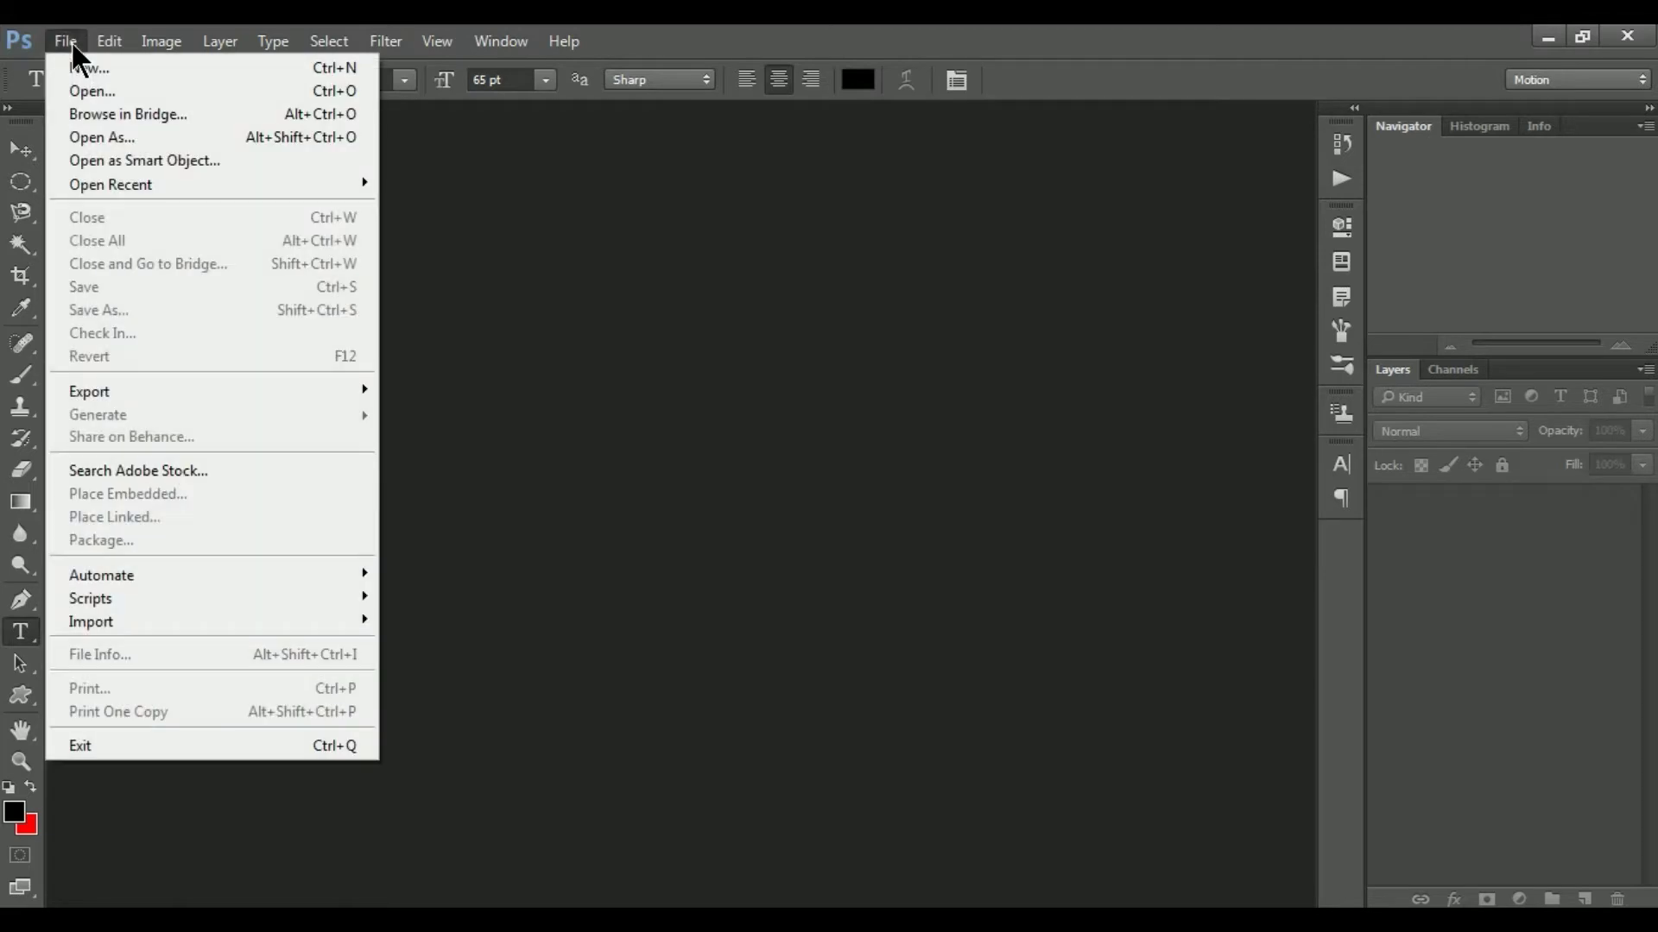
pyautogui.click(149, 74)
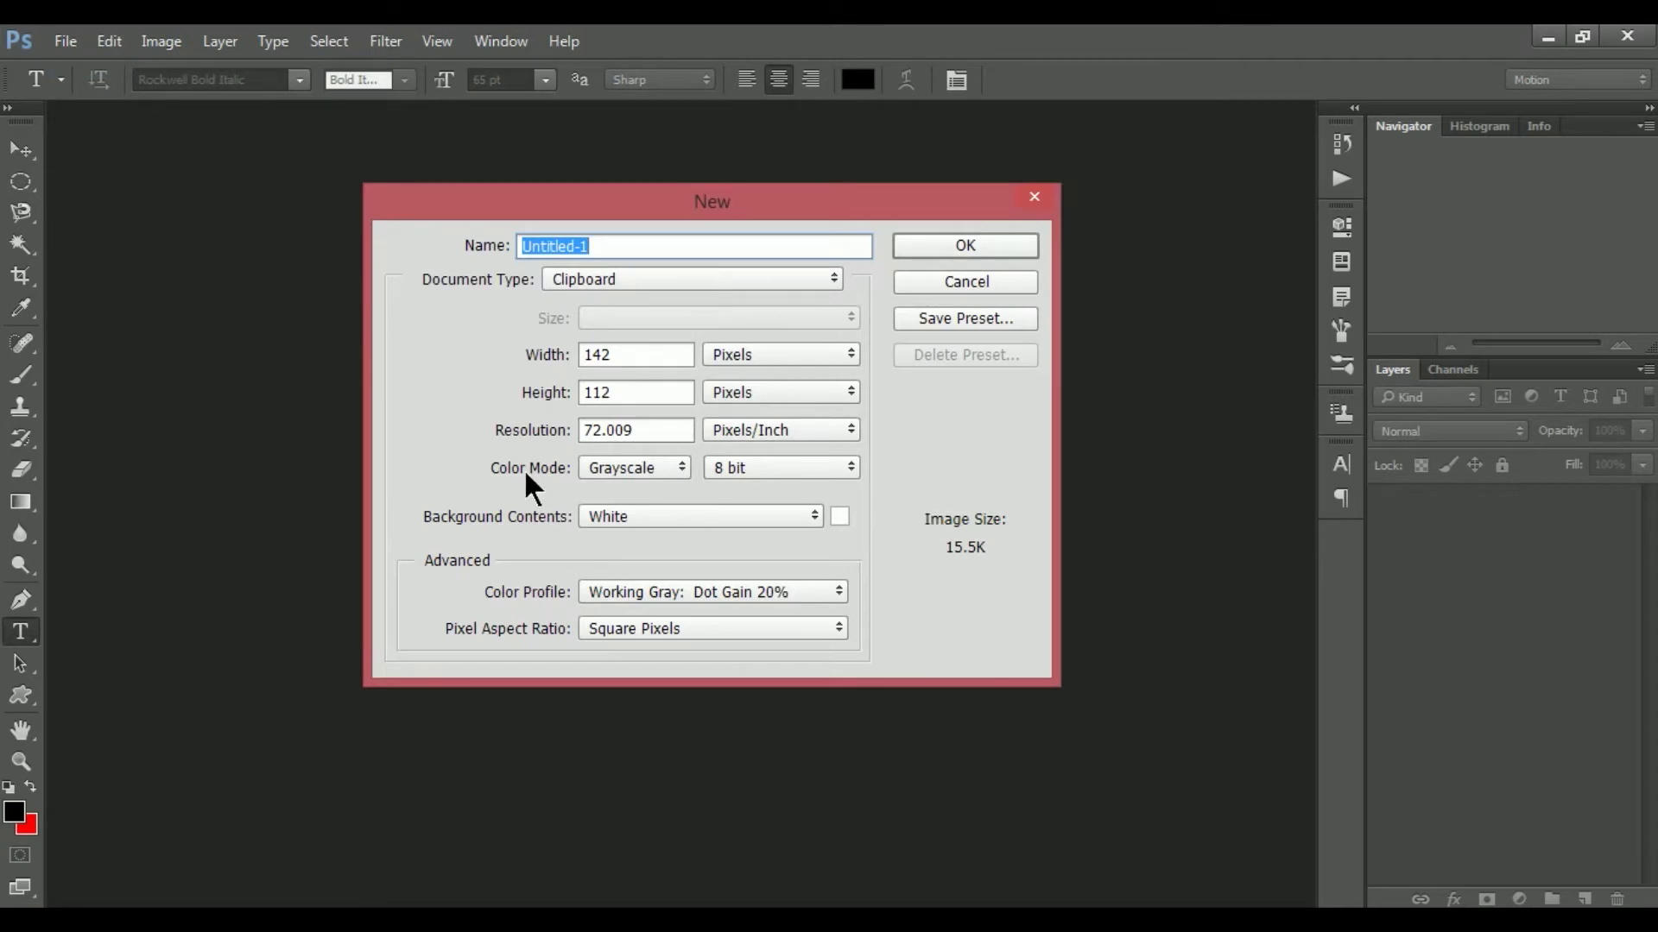
pyautogui.click(853, 347)
pyautogui.click(740, 398)
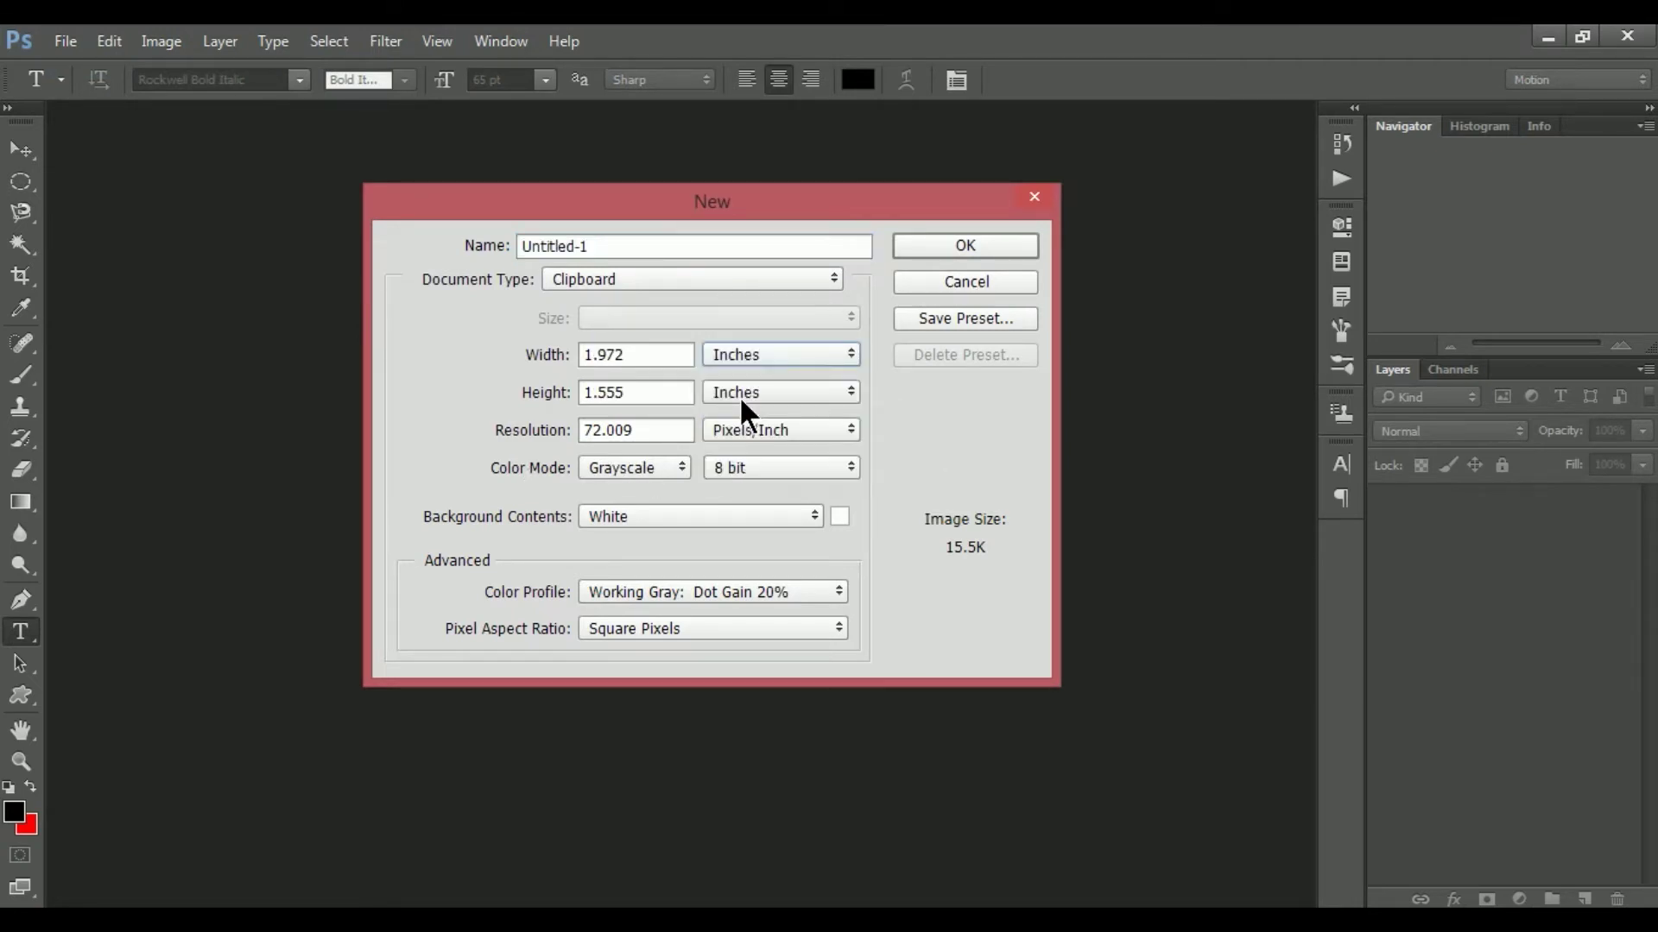
pyautogui.click(671, 363)
pyautogui.press('BackSpace')
pyautogui.press('BackSpace')
pyautogui.press('BackSpace')
pyautogui.press('BackSpace')
pyautogui.press('BackSpace')
pyautogui.write('9')
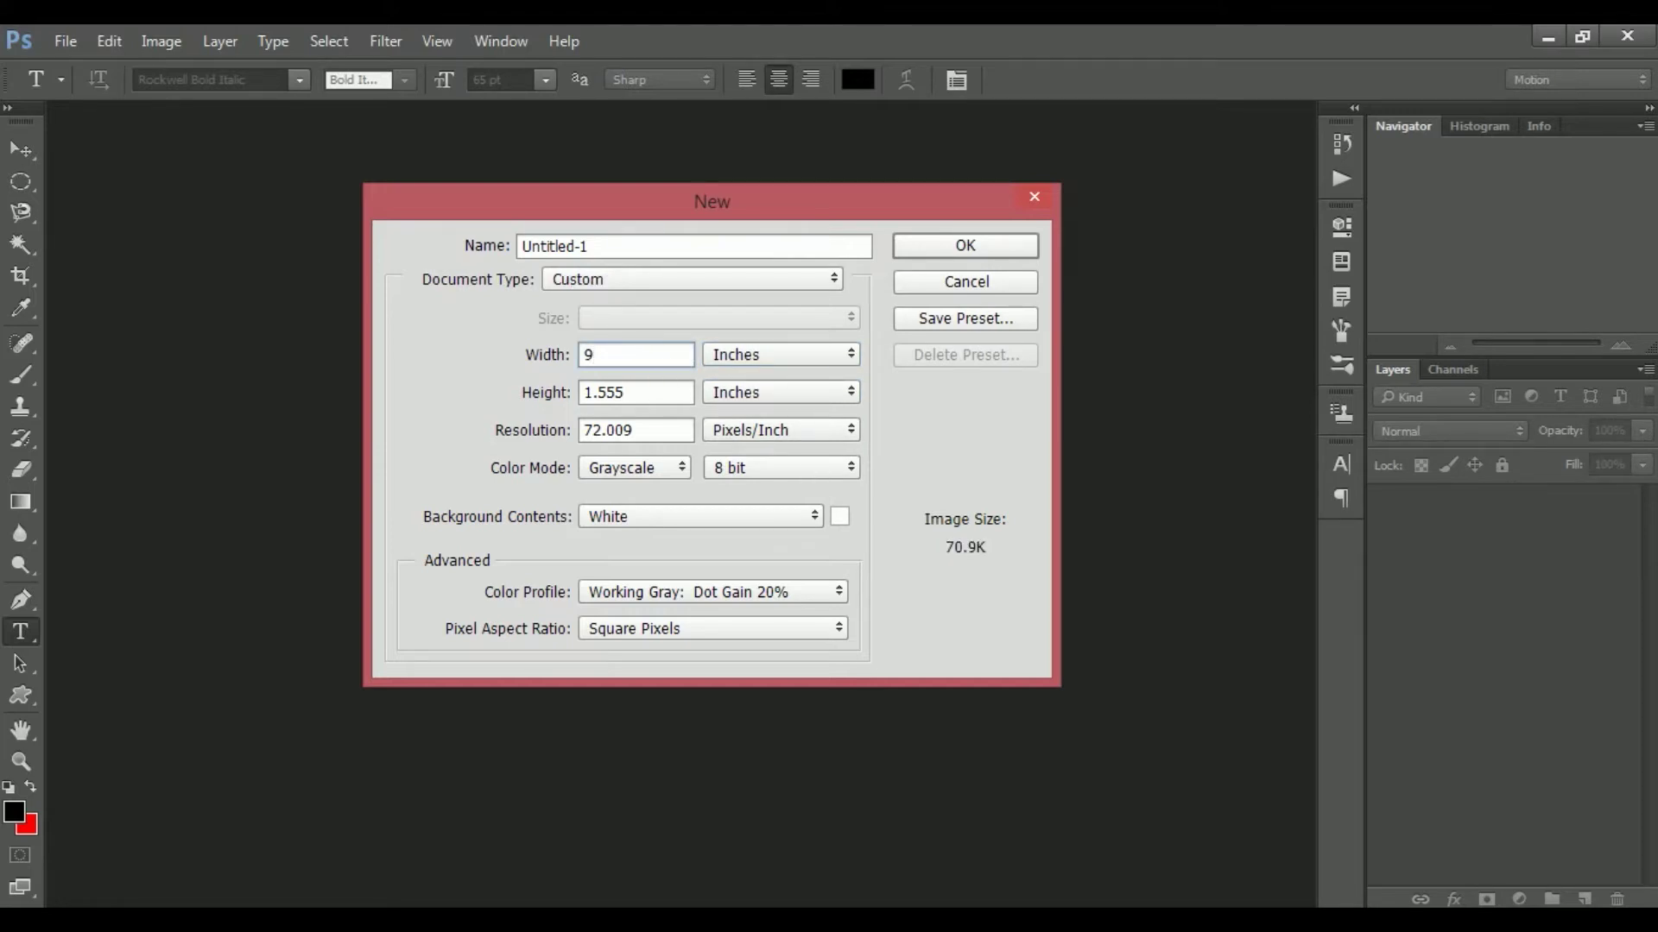
# Set the new document's height to 6 inches and resolution to 300 pixels/inch, and create it.
pyautogui.moveTo(678, 403); pyautogui.dragTo(464, 429)
pyautogui.write('6')
pyautogui.moveTo(672, 449); pyautogui.dragTo(380, 473)
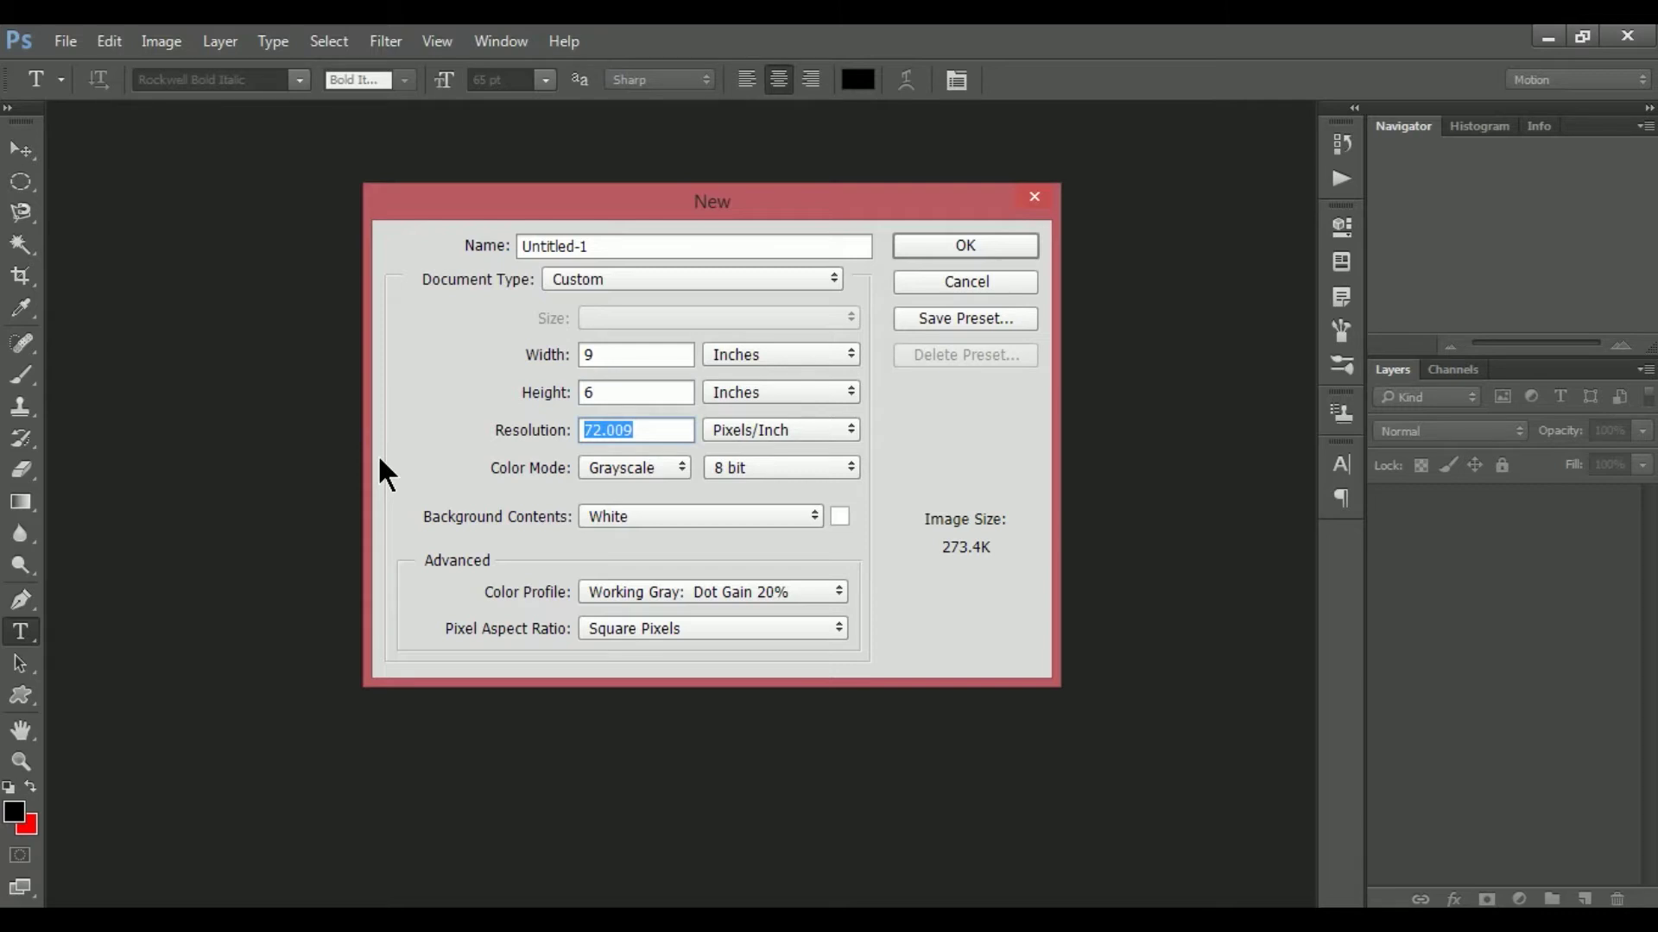
pyautogui.write('300')
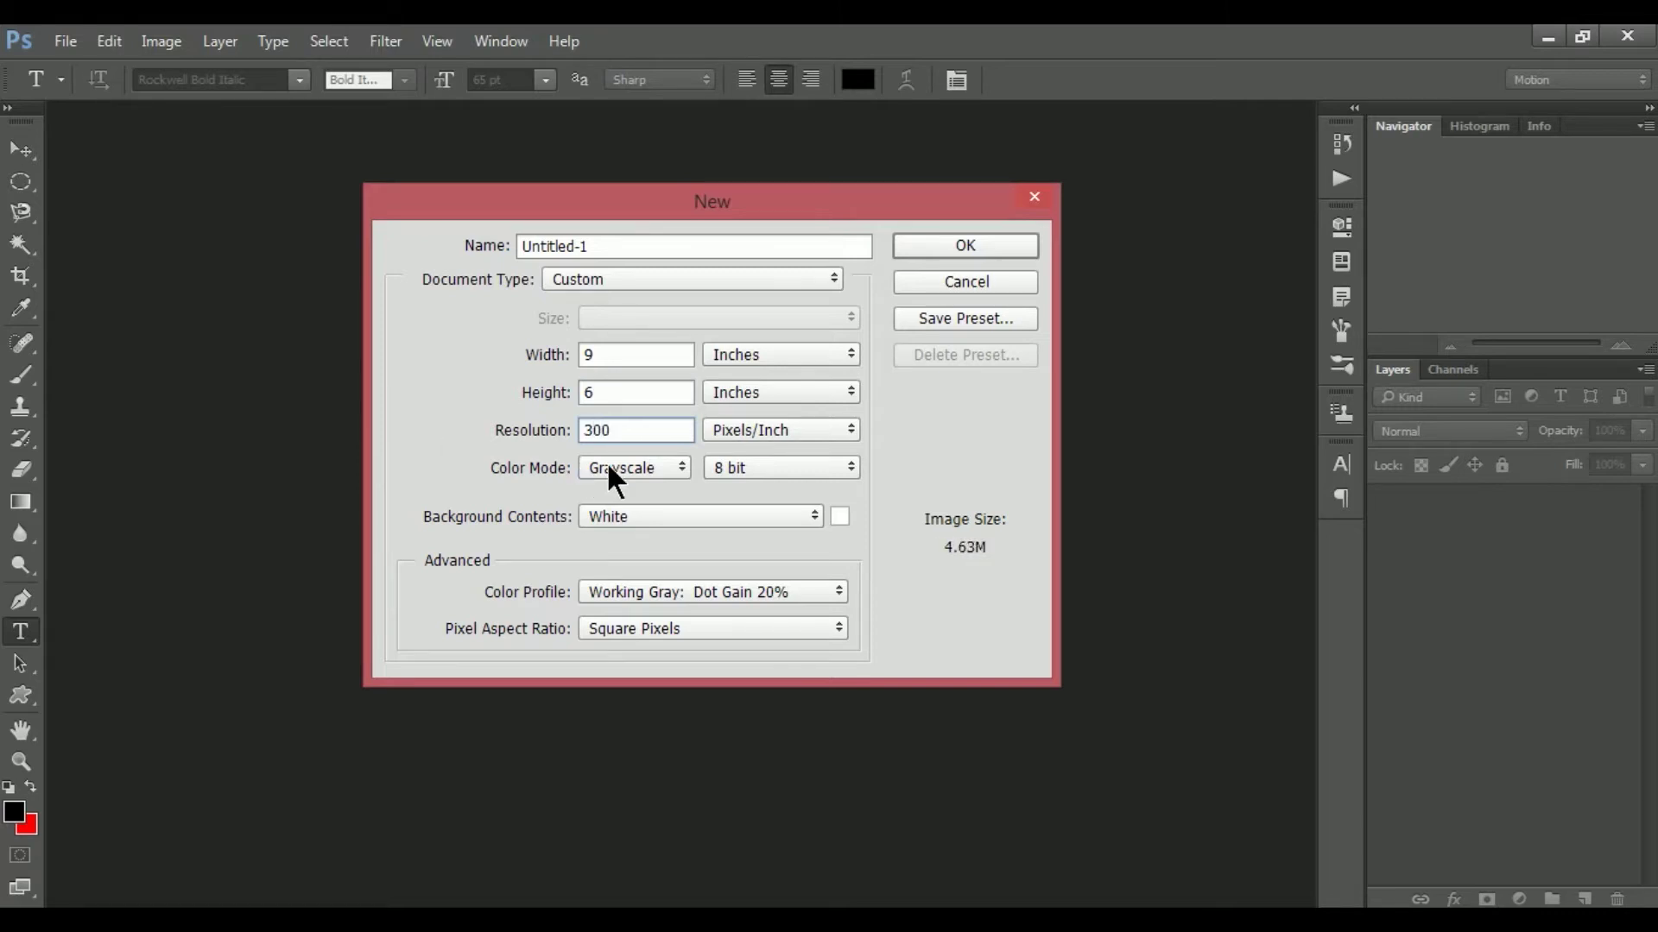
pyautogui.click(988, 247)
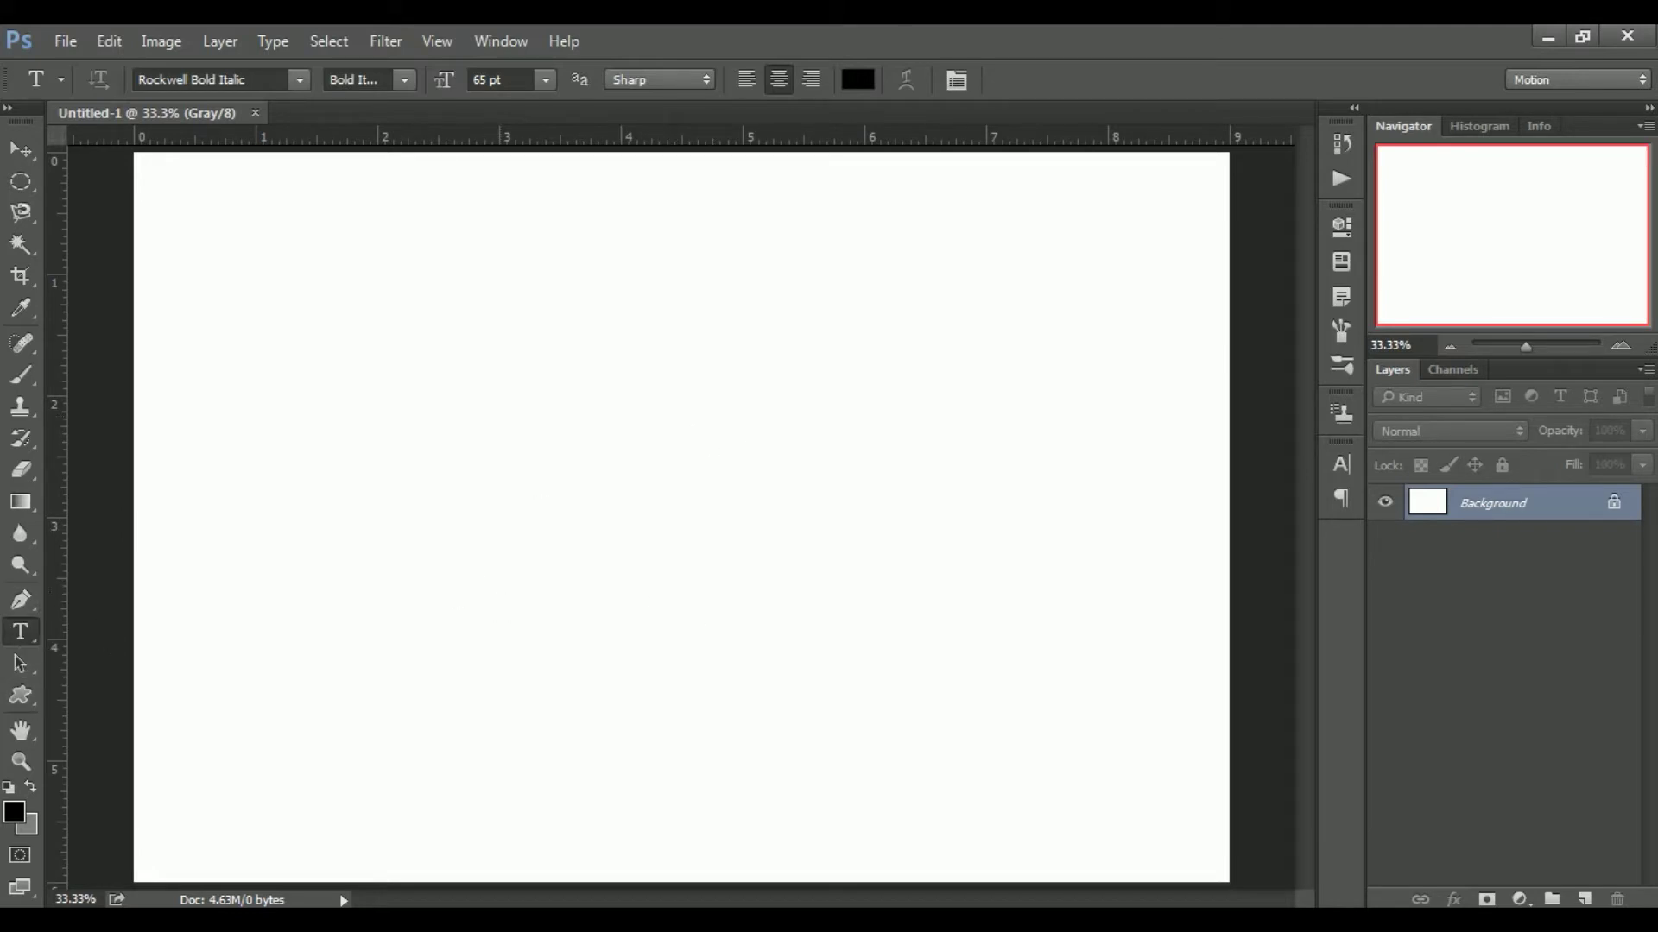
# Enter the word "Kathmandu" with the Vertical Type Mask Tool, starting near the centre of the canvas.
pyautogui.rightClick(28, 632)
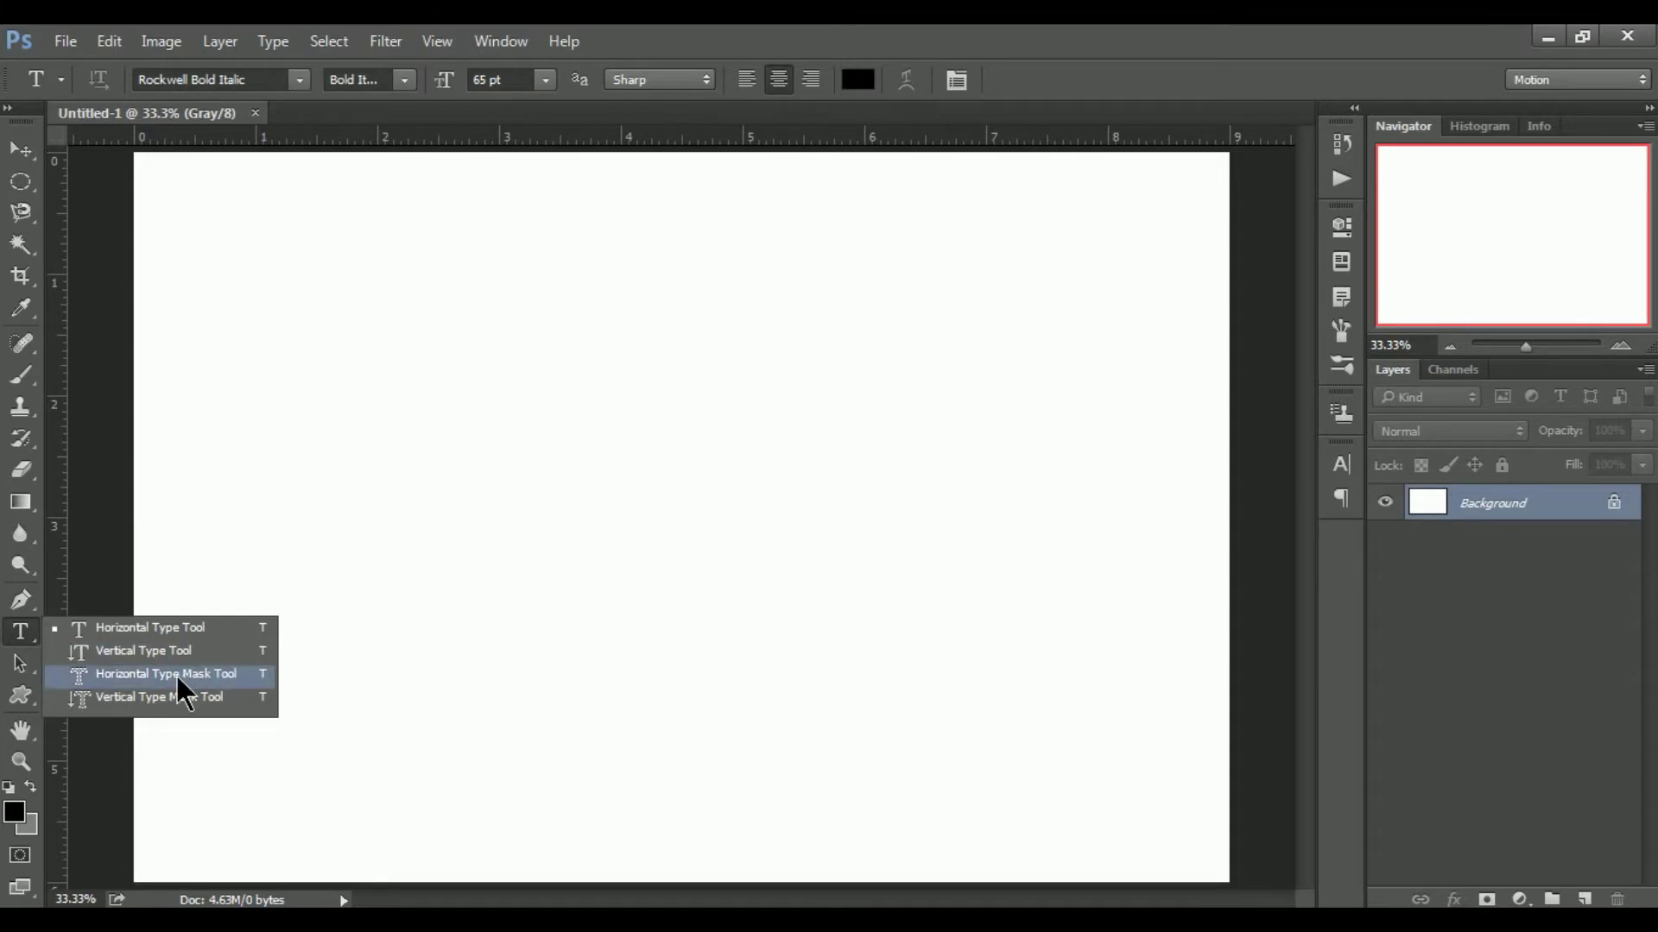
pyautogui.click(165, 698)
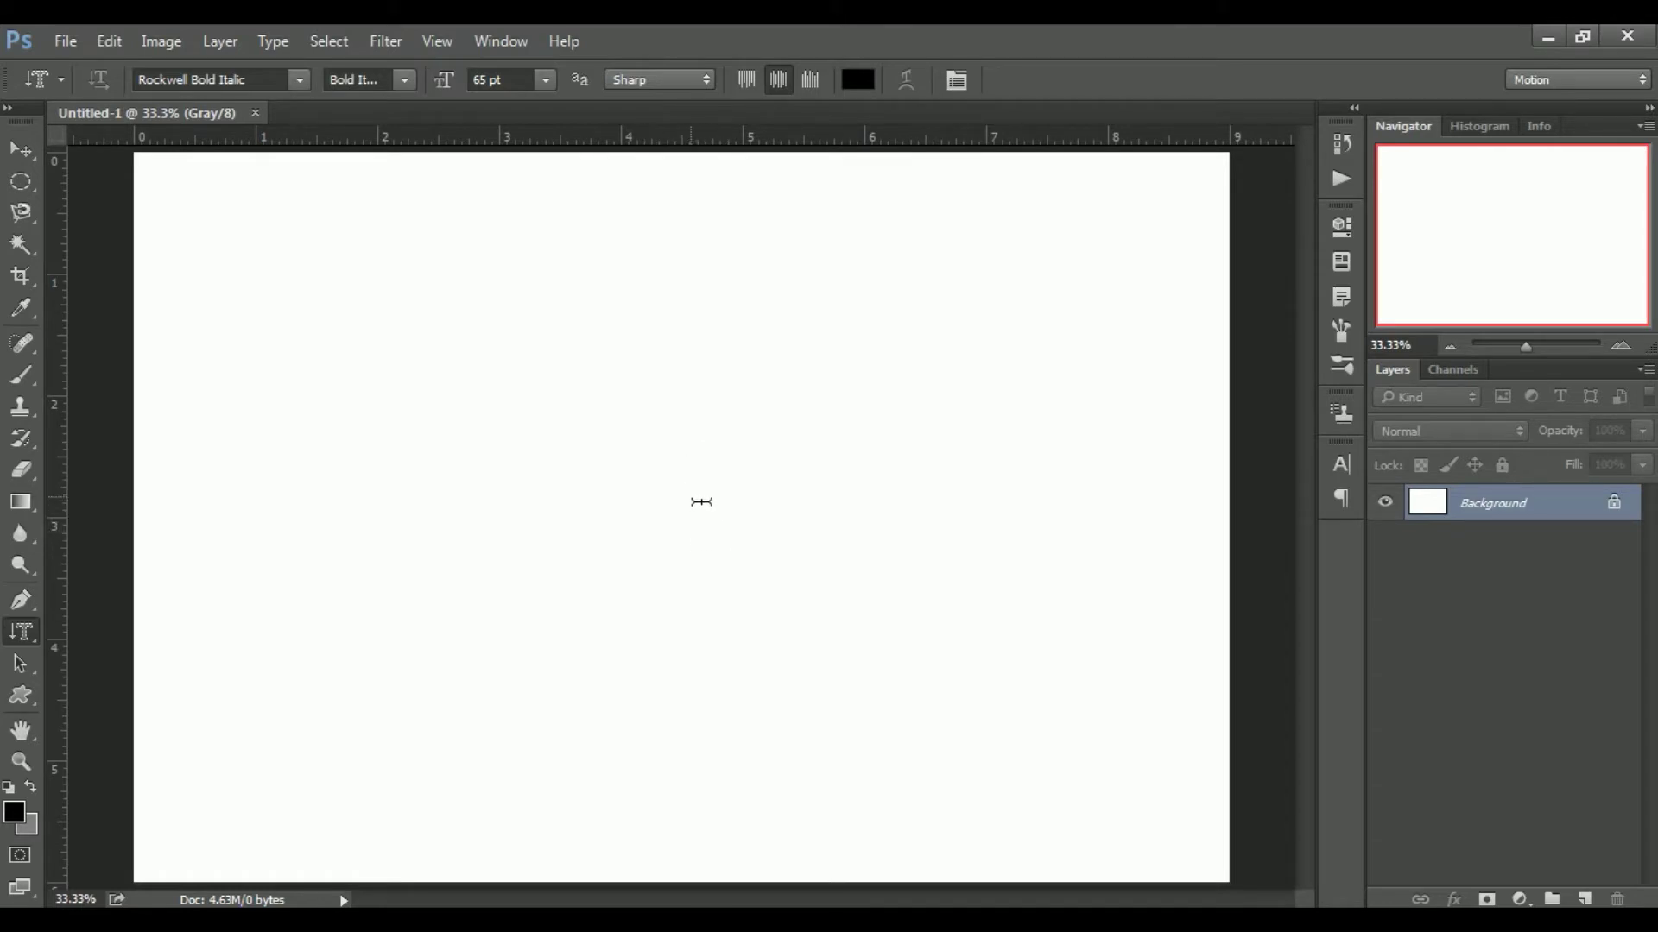
pyautogui.click(692, 498)
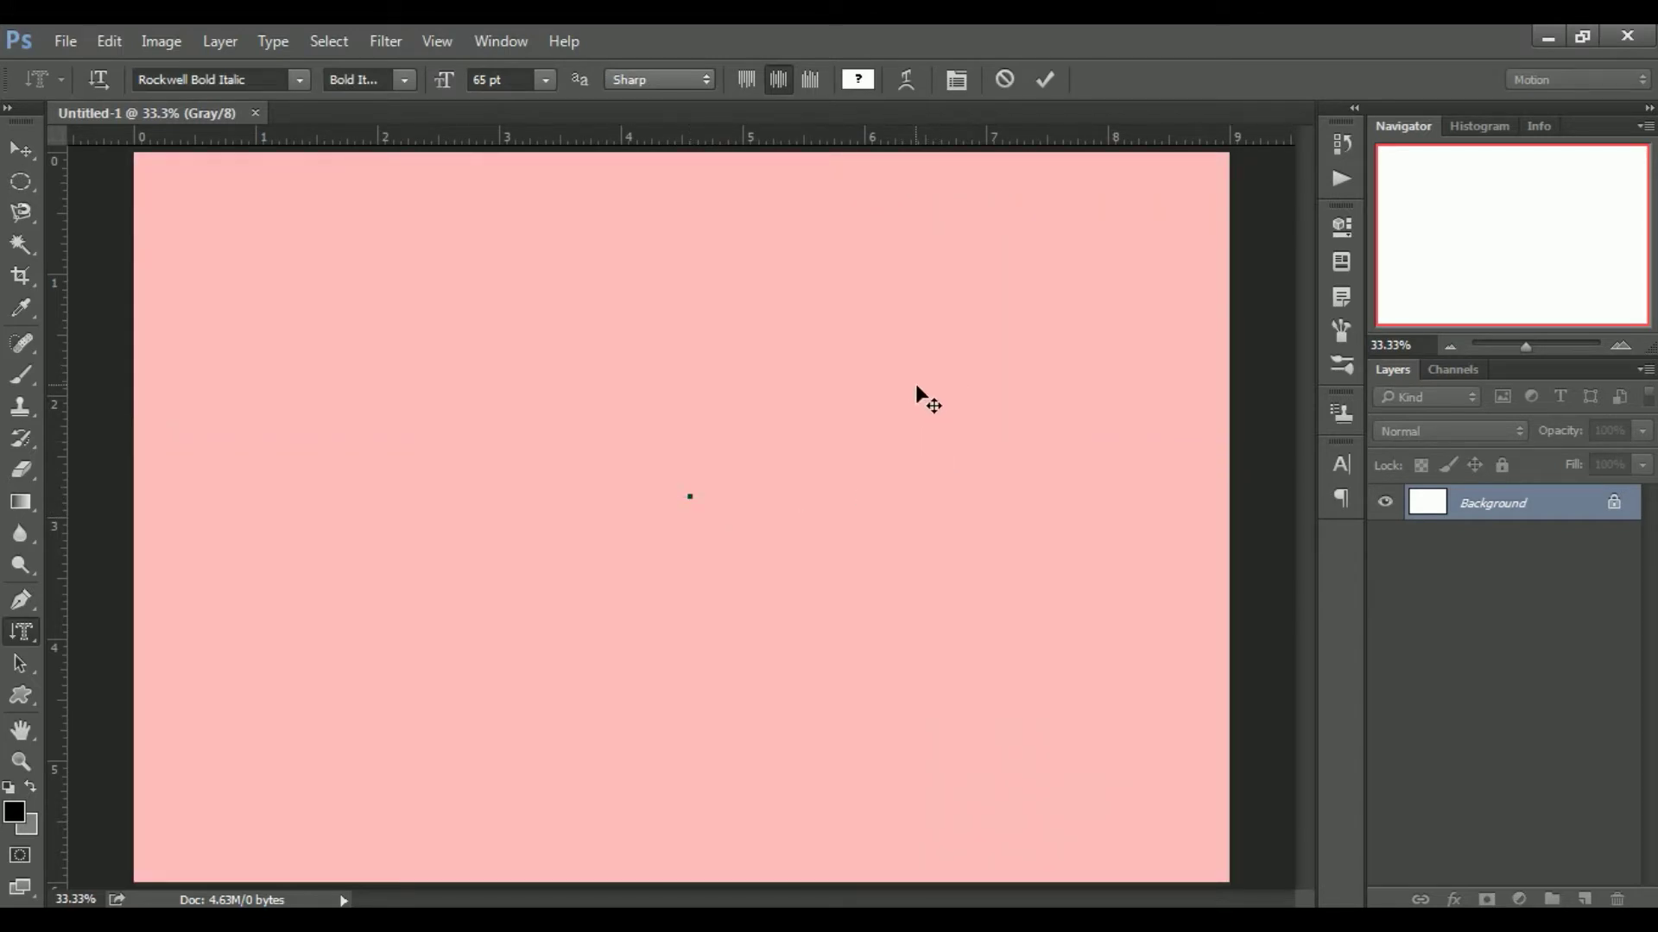
pyautogui.write('Ka')
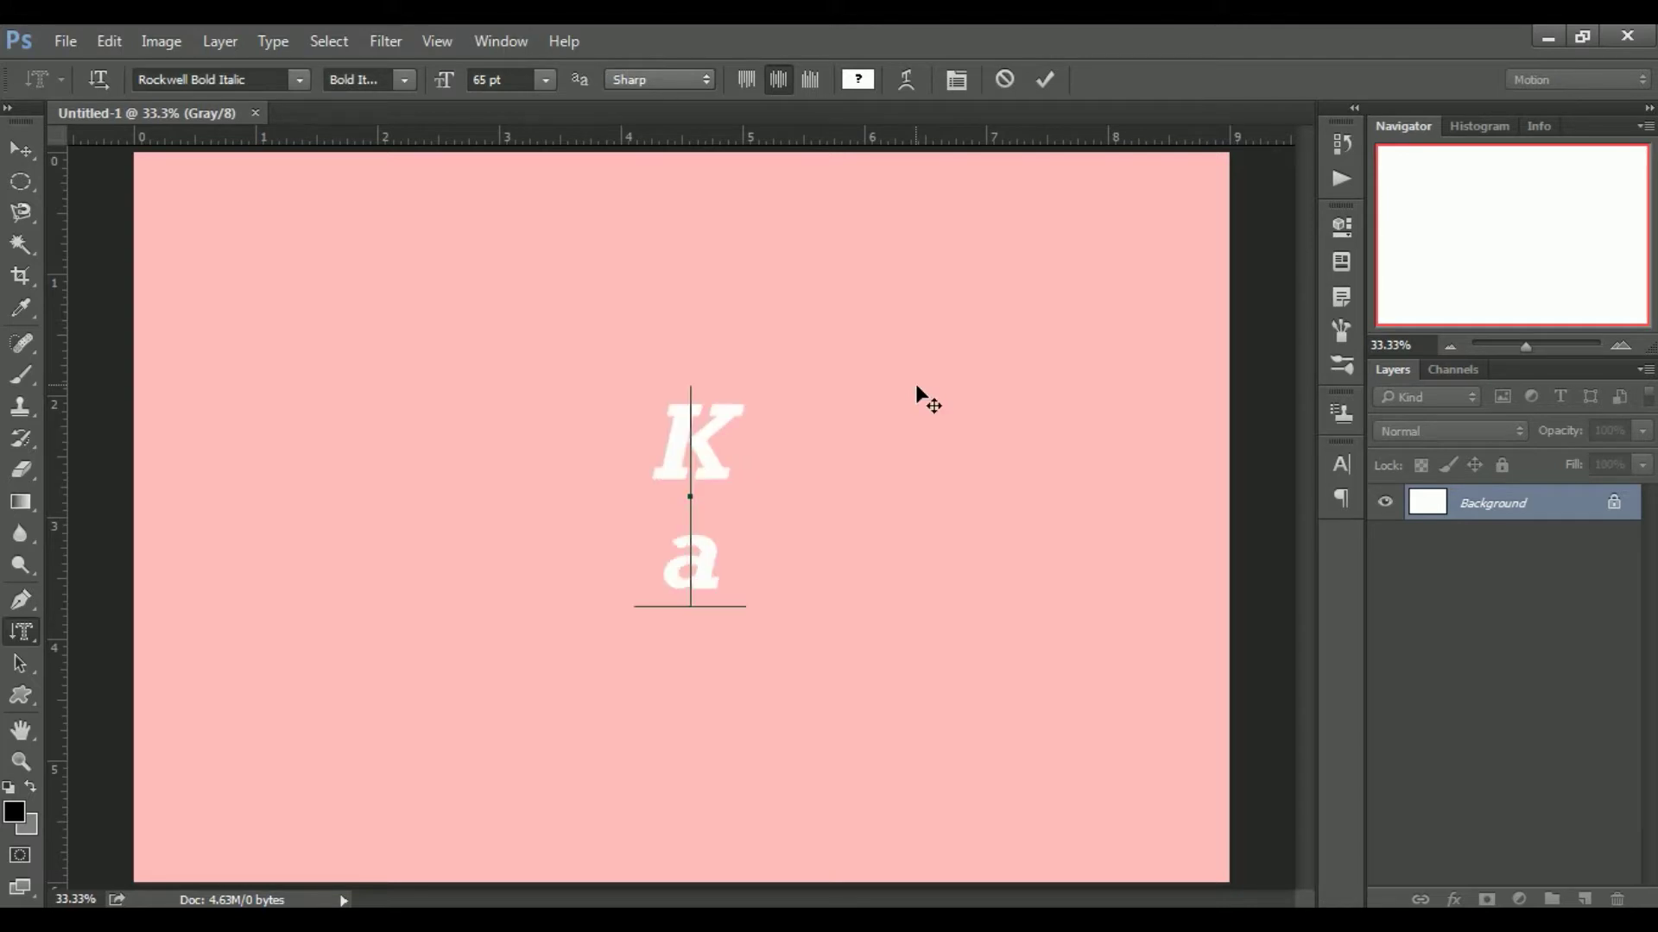
pyautogui.write('thmandu')
pyautogui.press('BackSpace')
pyautogui.write('u')
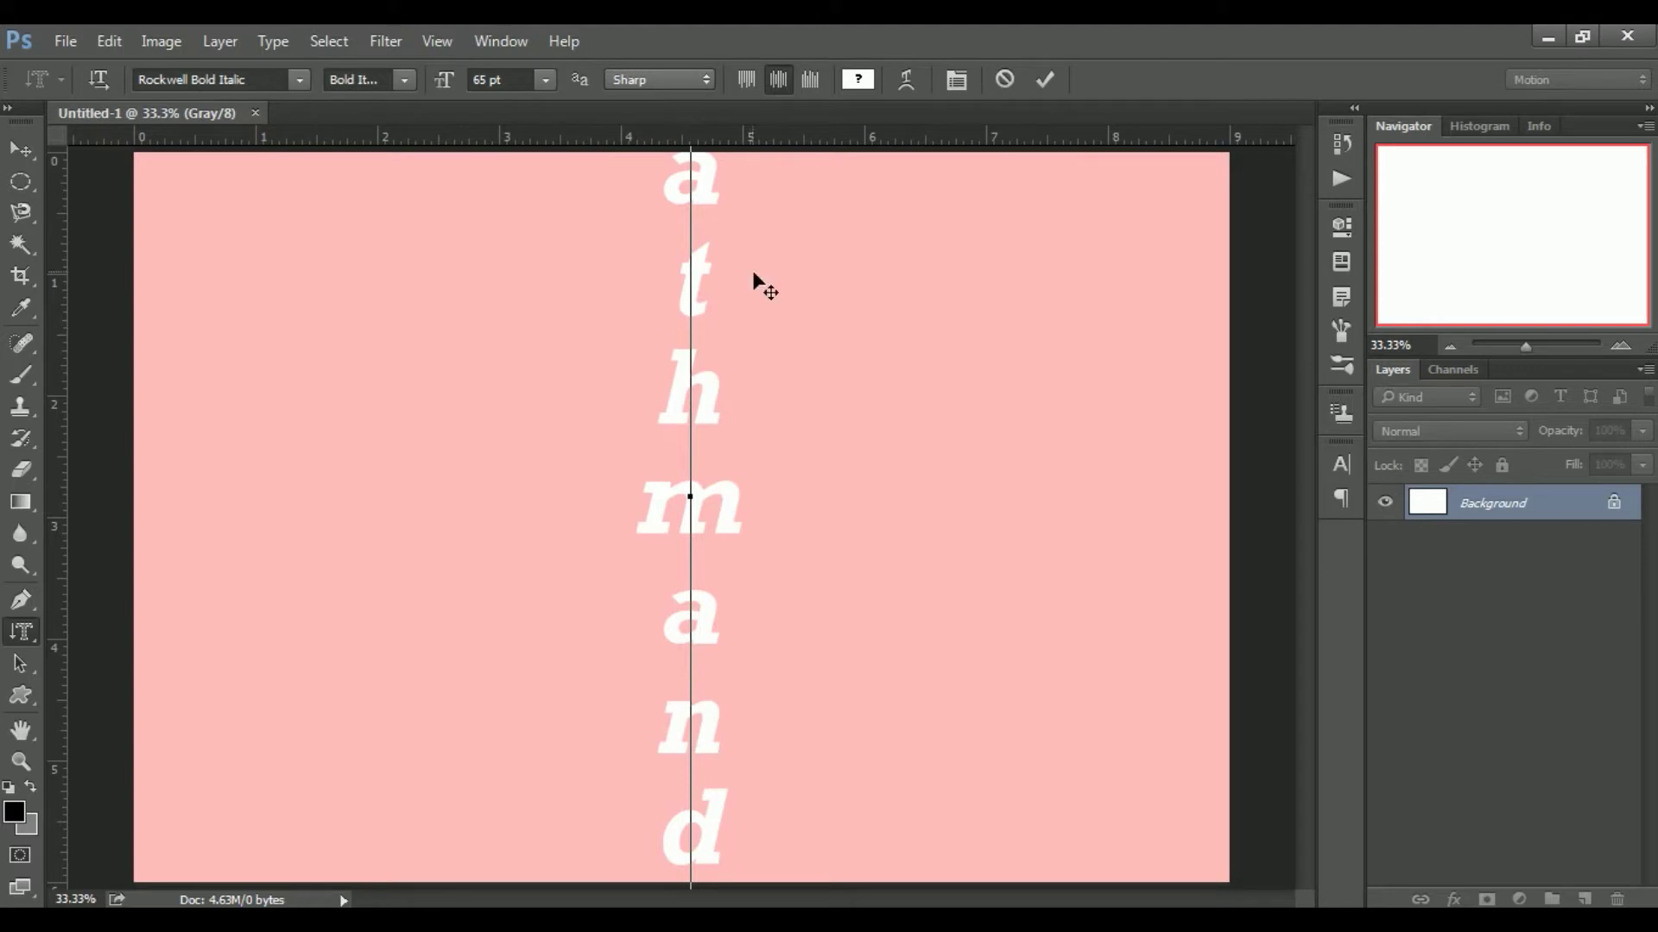
# Select the letters "Kathmand" of the vertical mask text and set their font size to 35 pt.
pyautogui.moveTo(718, 879); pyautogui.dragTo(692, 30)
pyautogui.click(543, 80)
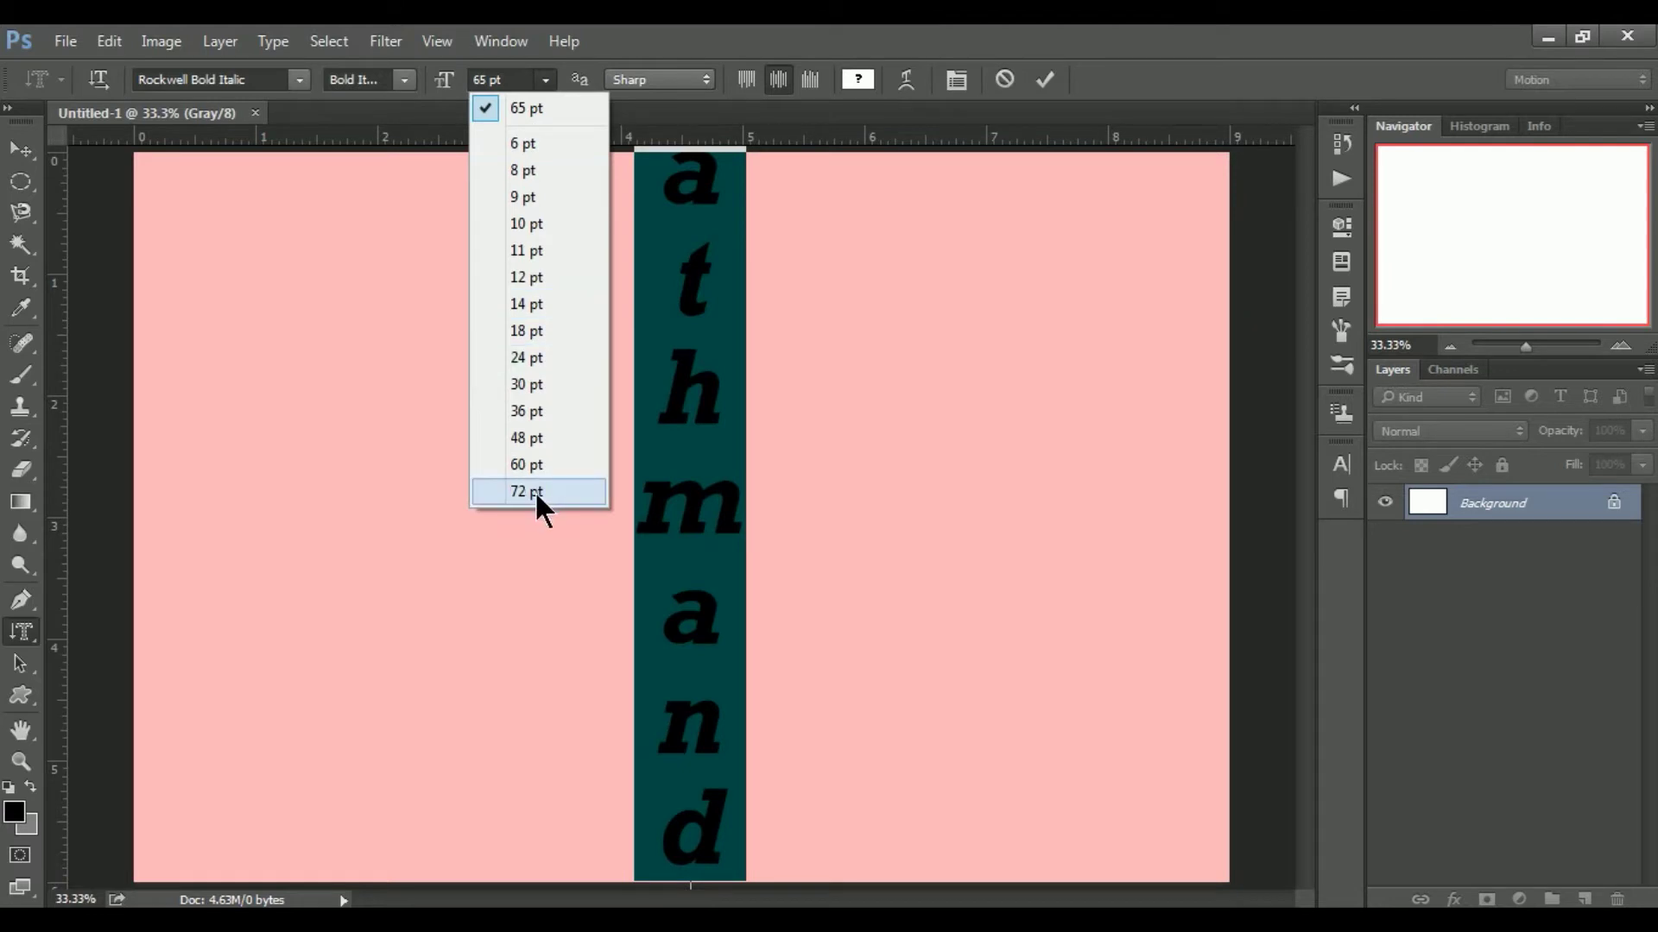
pyautogui.click(536, 490)
pyautogui.click(545, 74)
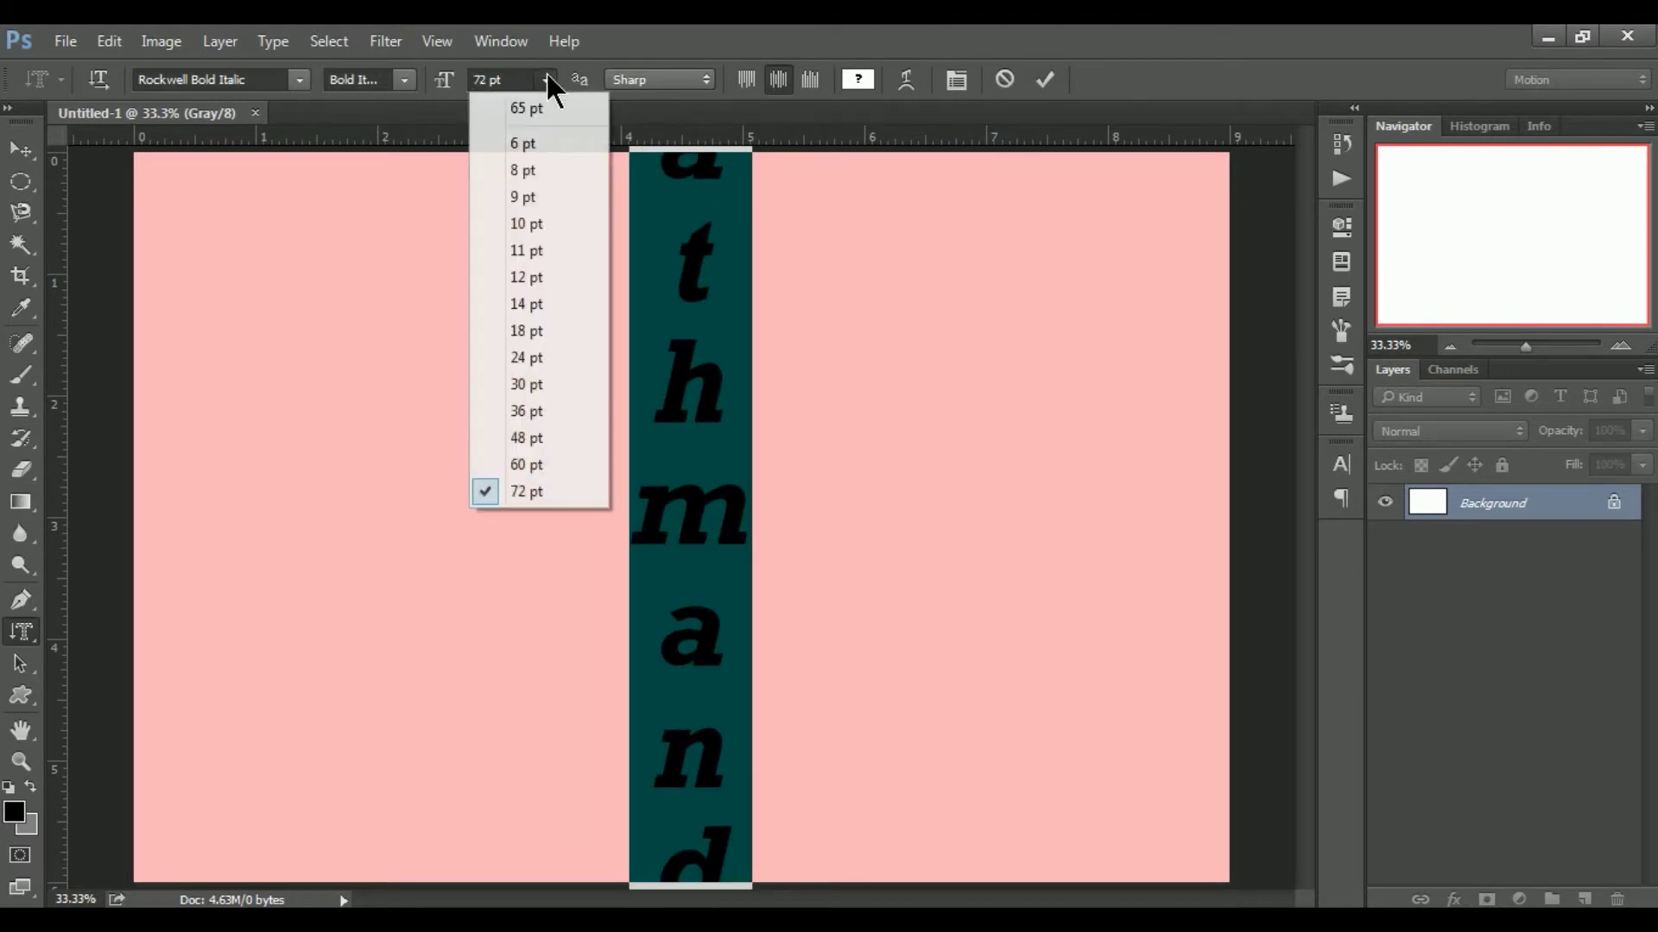
pyautogui.click(452, 85)
pyautogui.moveTo(453, 85); pyautogui.dragTo(409, 93)
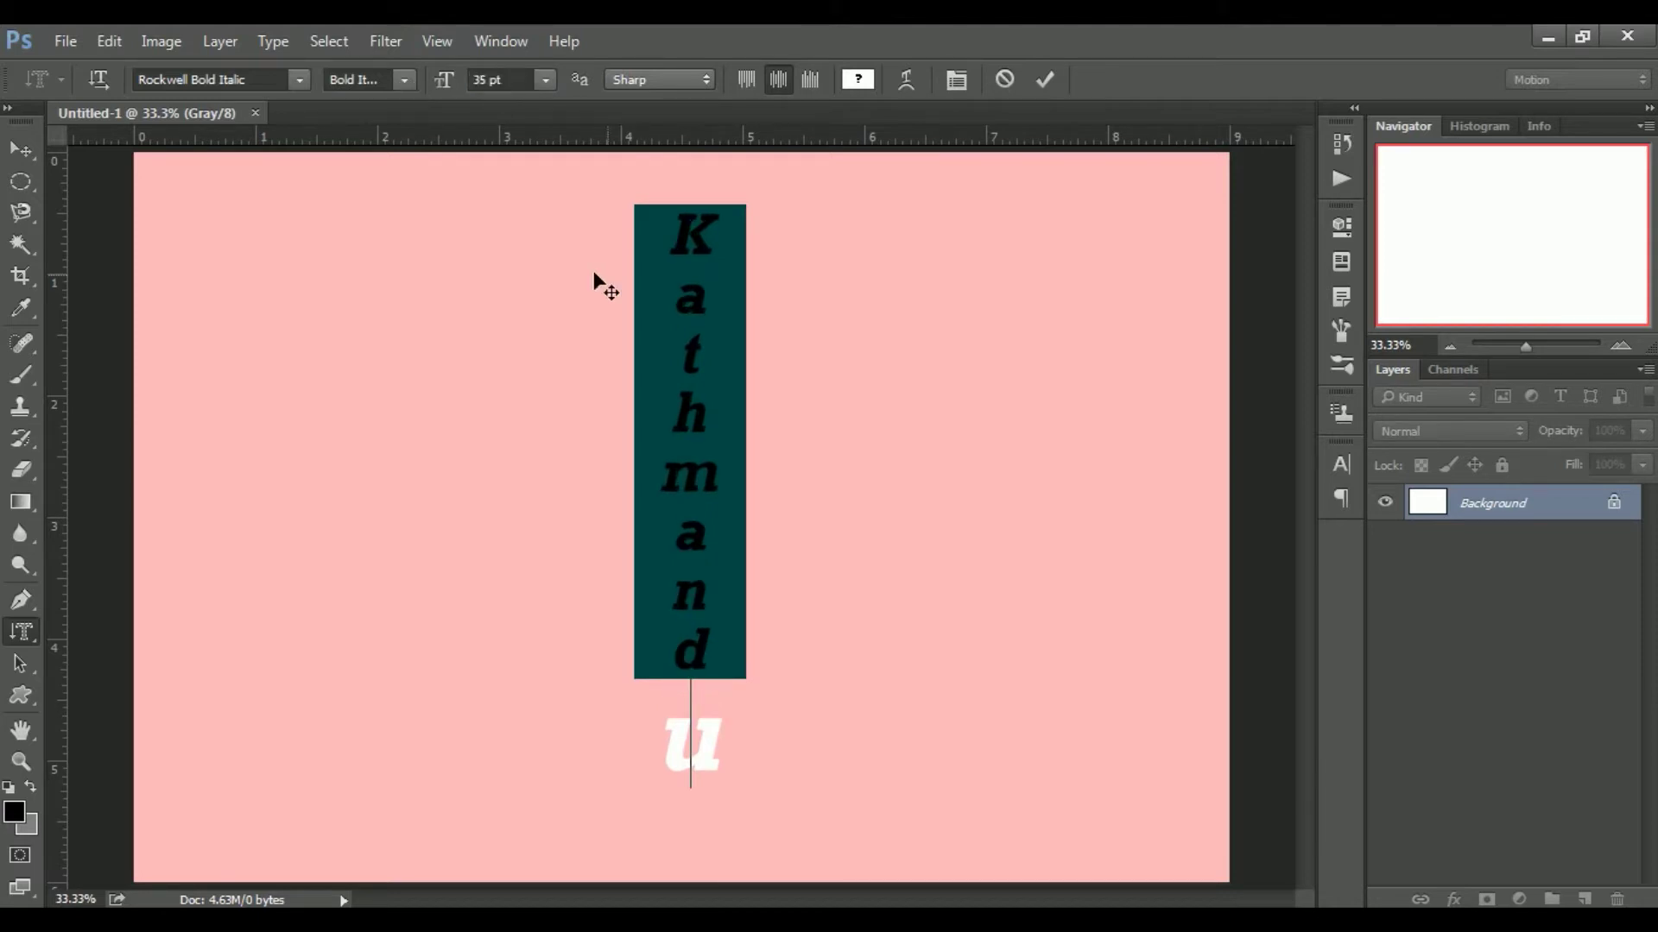
# Select the final letter "u" of the vertical text and set its font size to 36 pt.
pyautogui.click(710, 678)
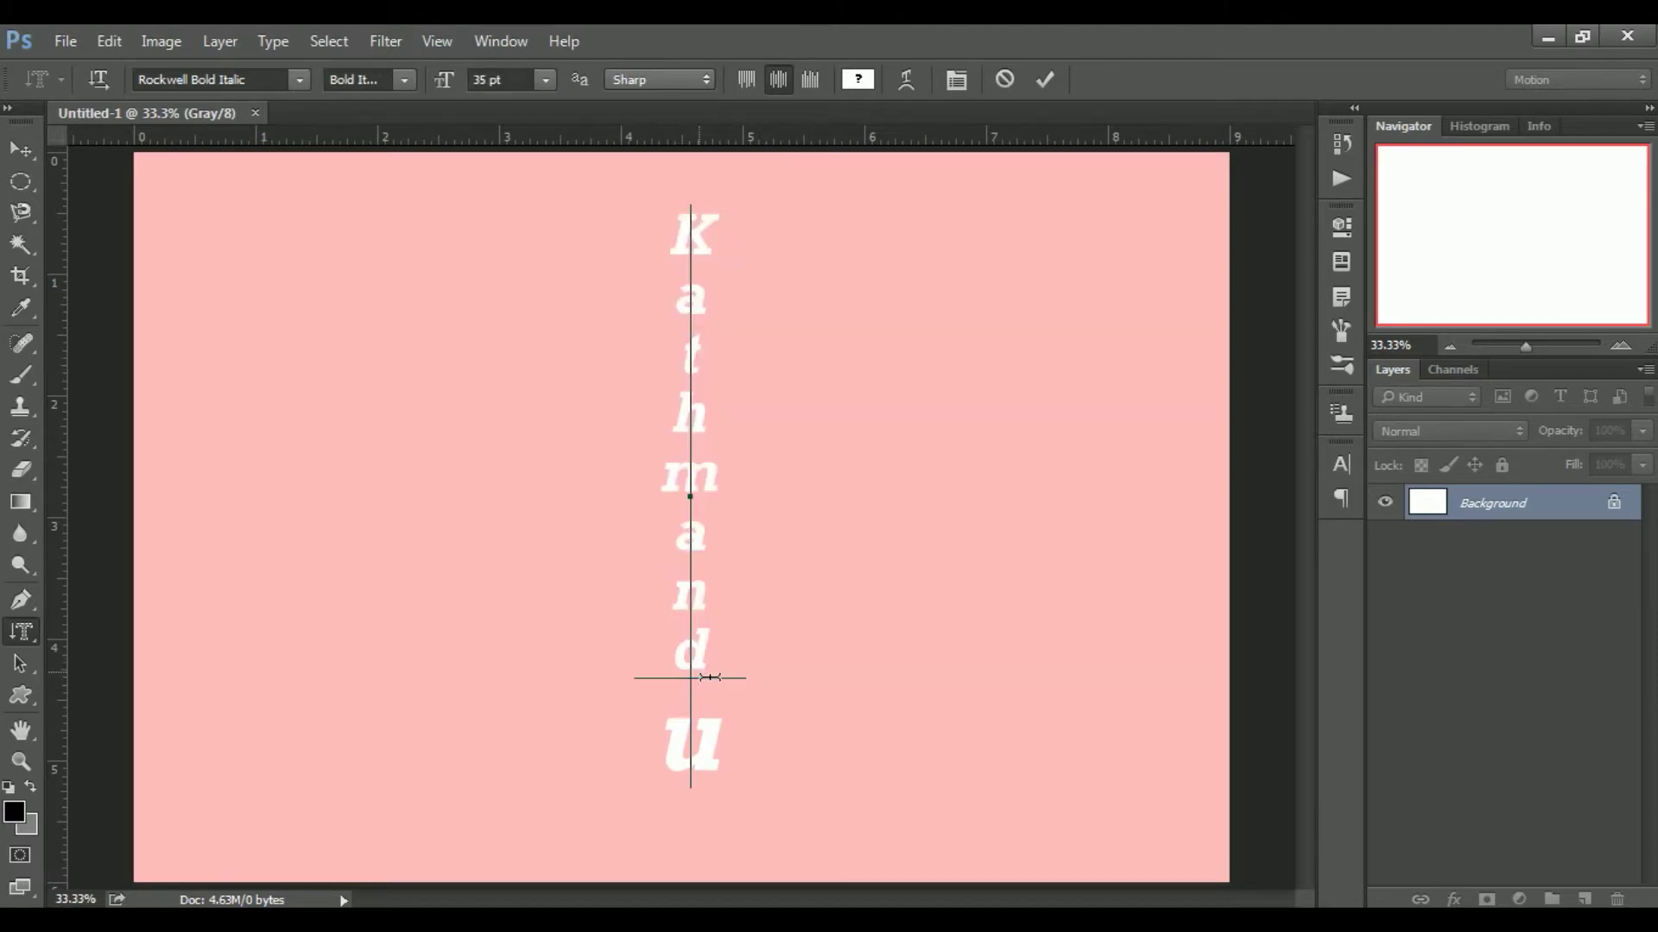
pyautogui.moveTo(710, 678); pyautogui.dragTo(719, 747)
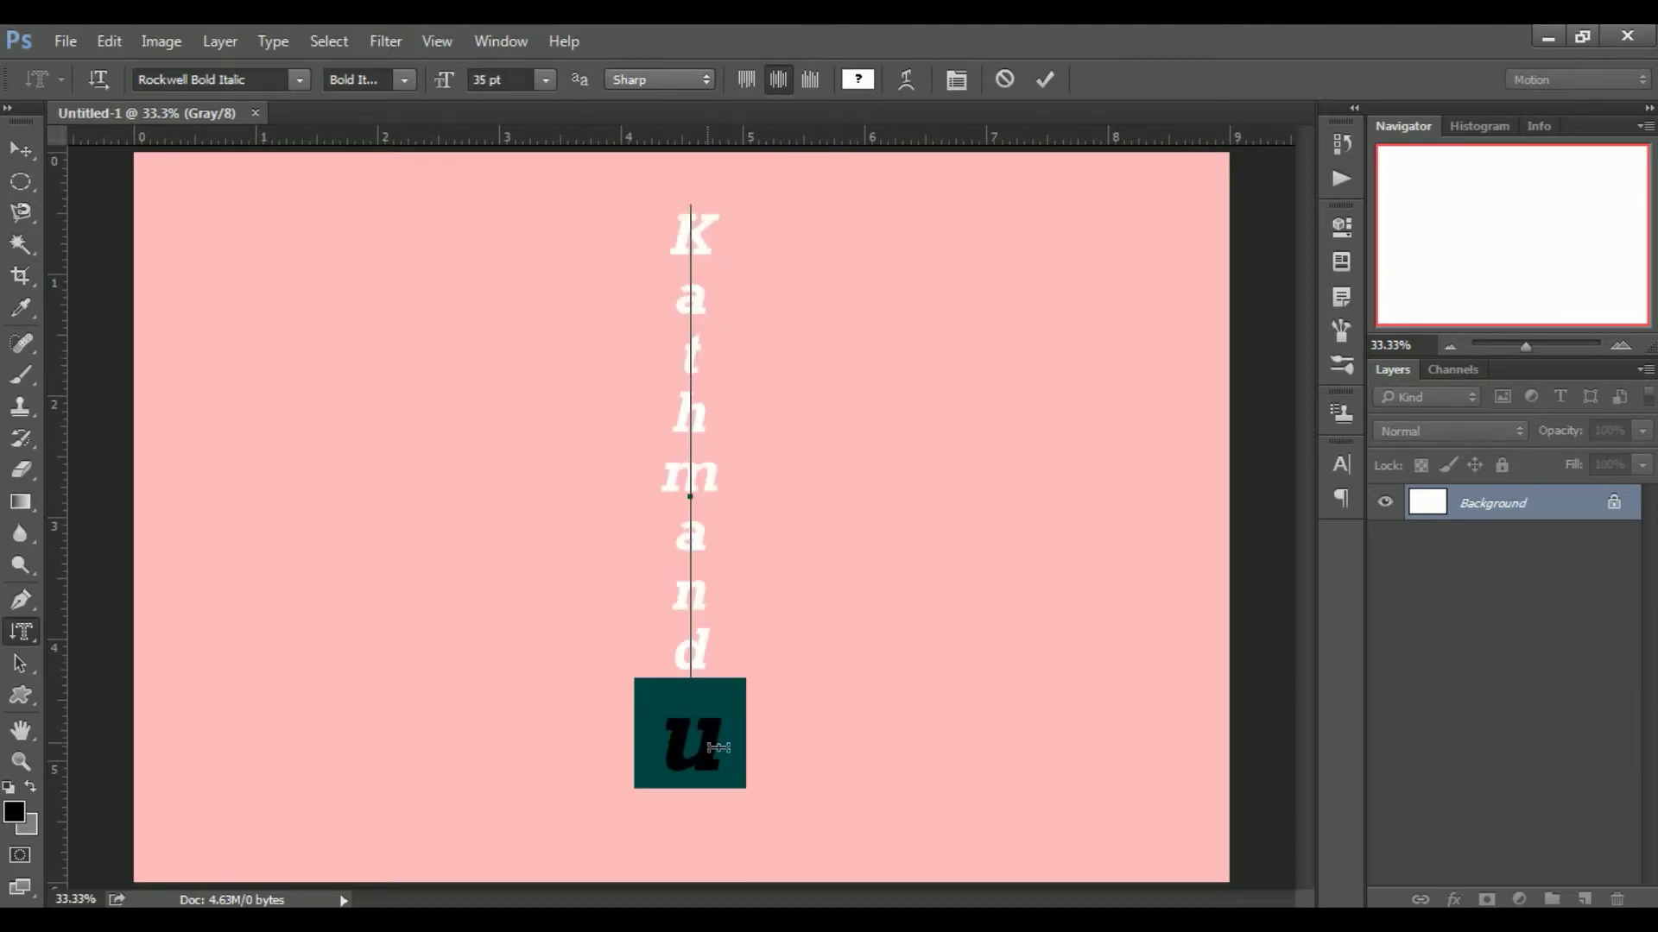
pyautogui.click(545, 81)
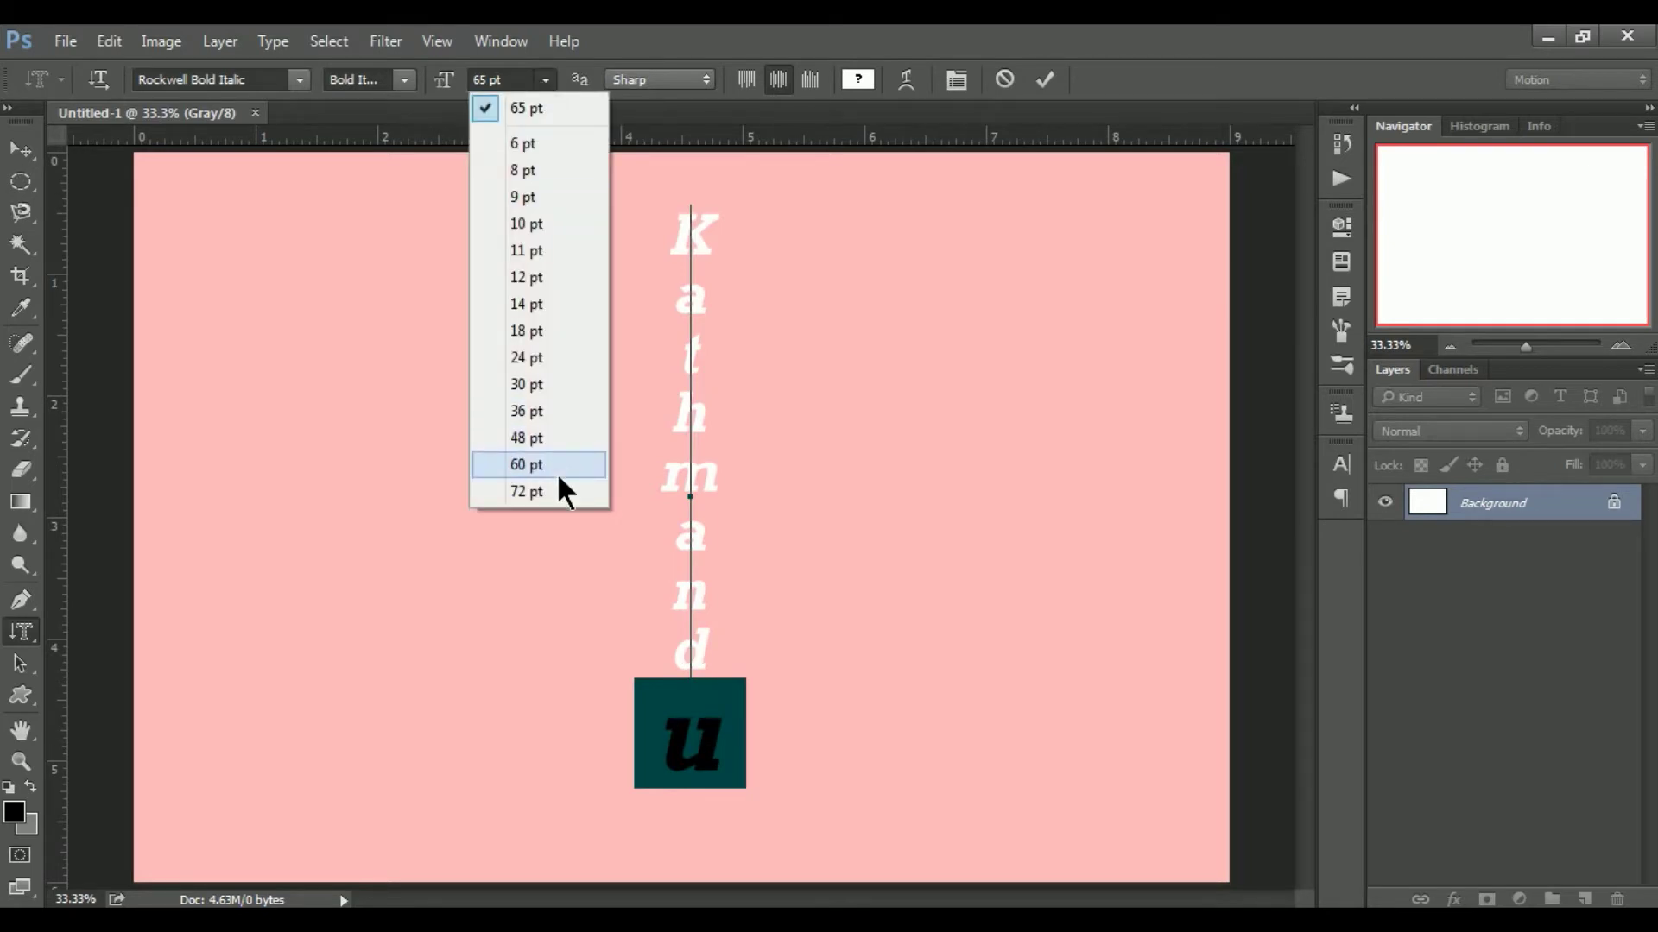
pyautogui.click(725, 675)
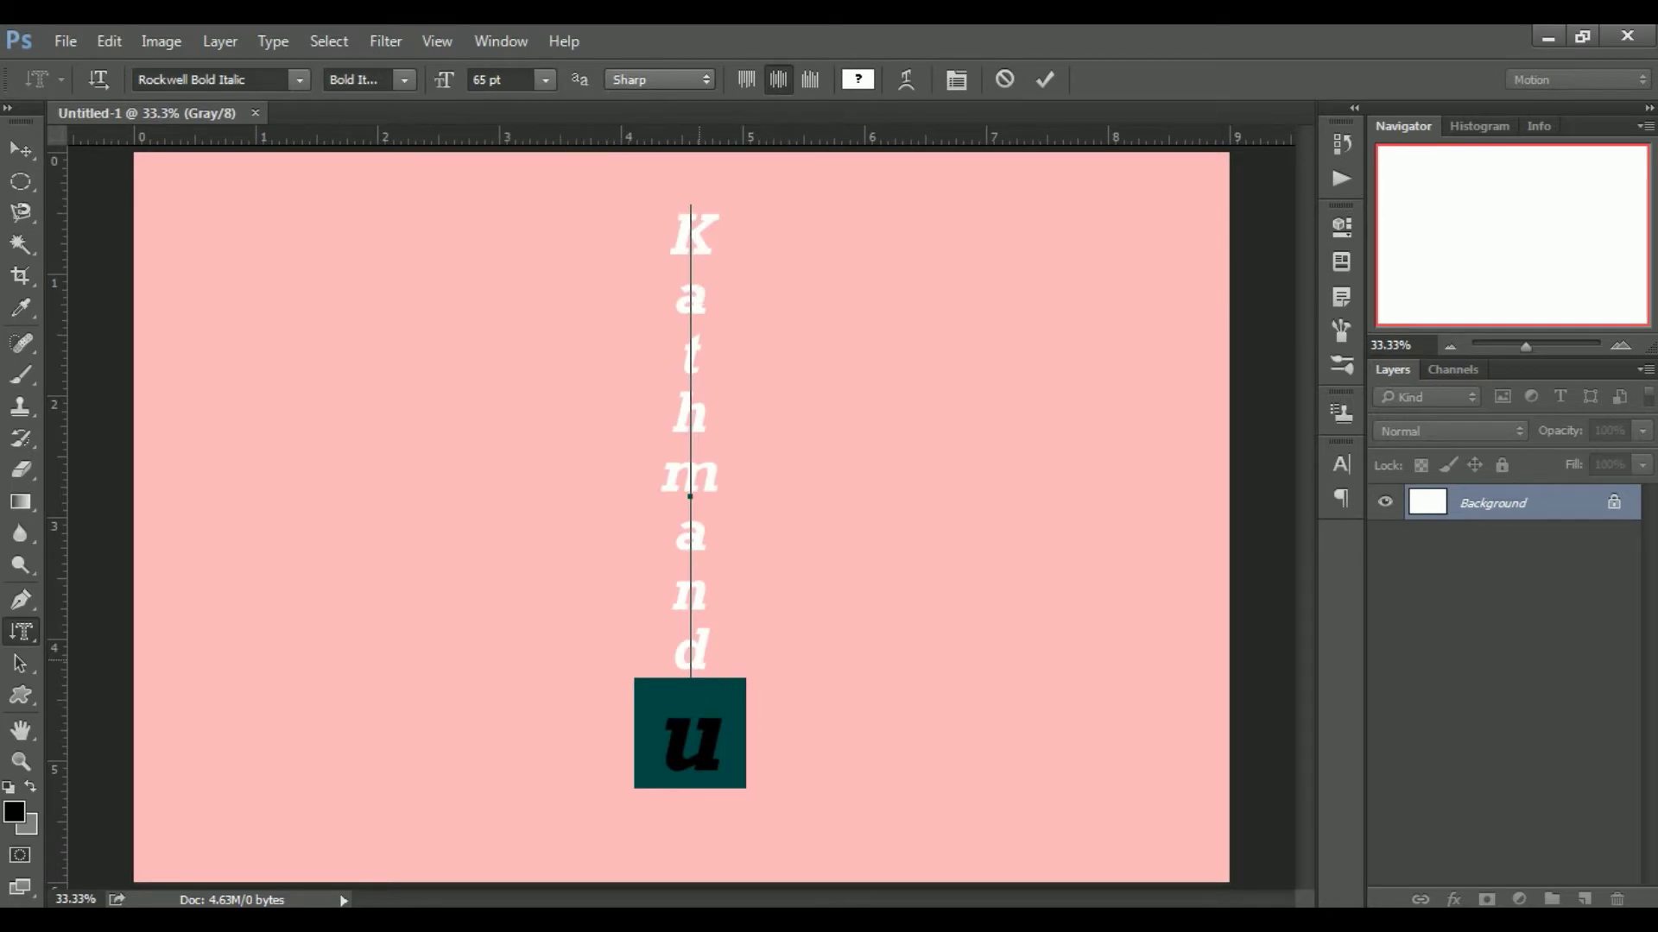
pyautogui.moveTo(709, 675); pyautogui.dragTo(705, 231)
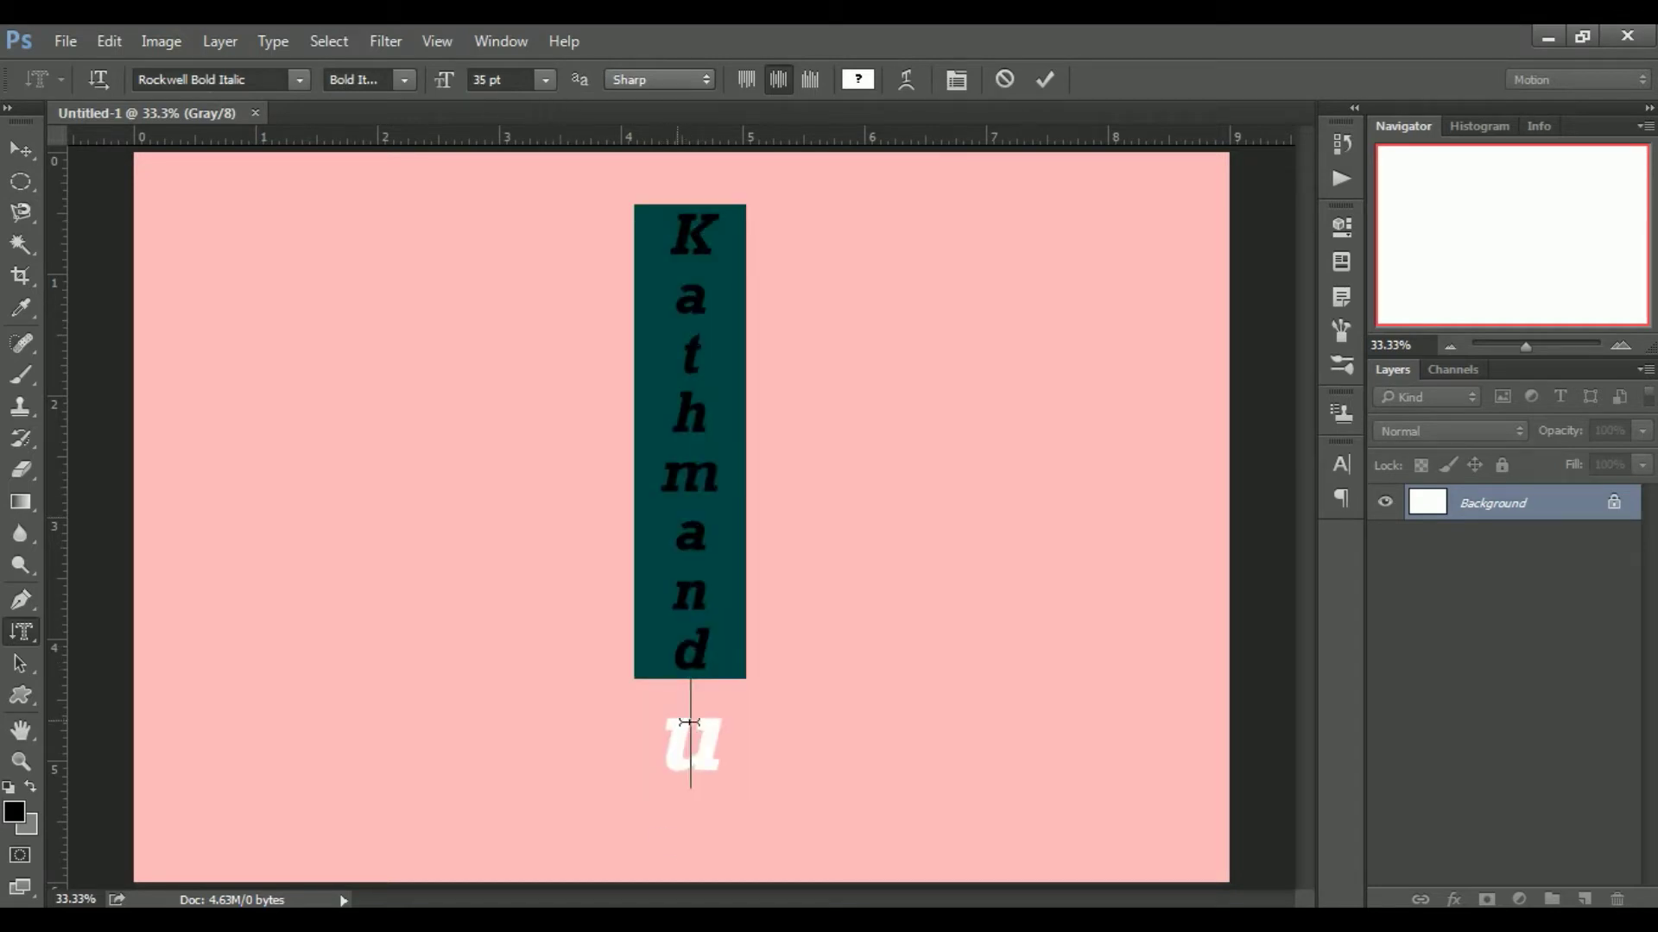
pyautogui.moveTo(703, 718); pyautogui.dragTo(709, 778)
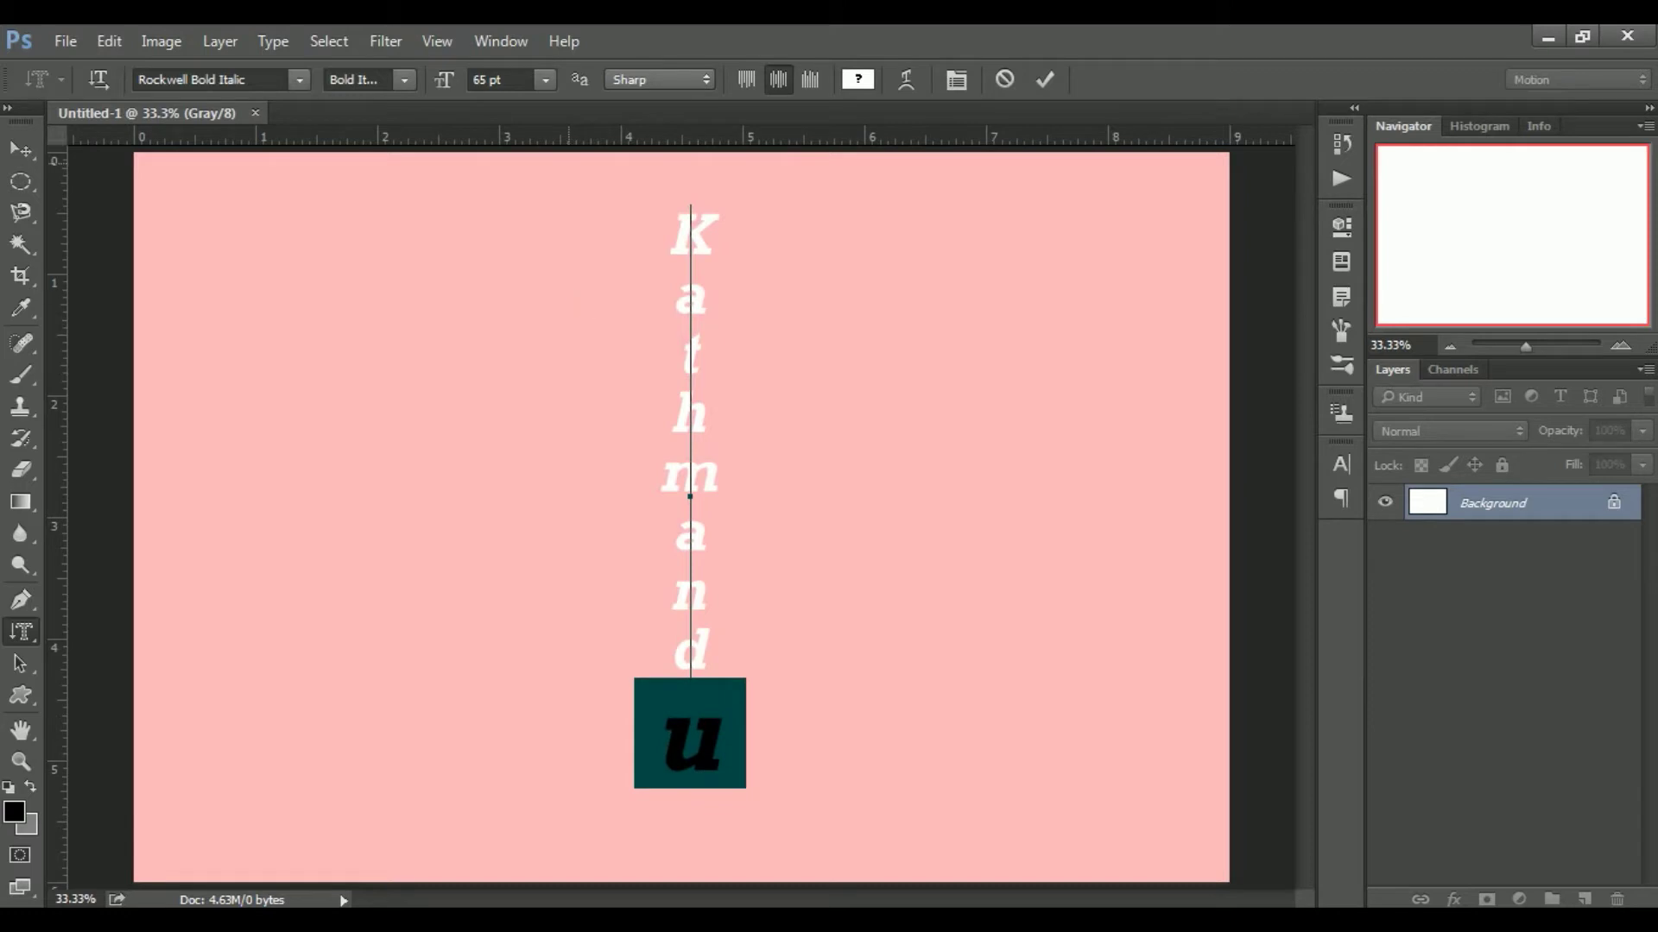
pyautogui.click(544, 80)
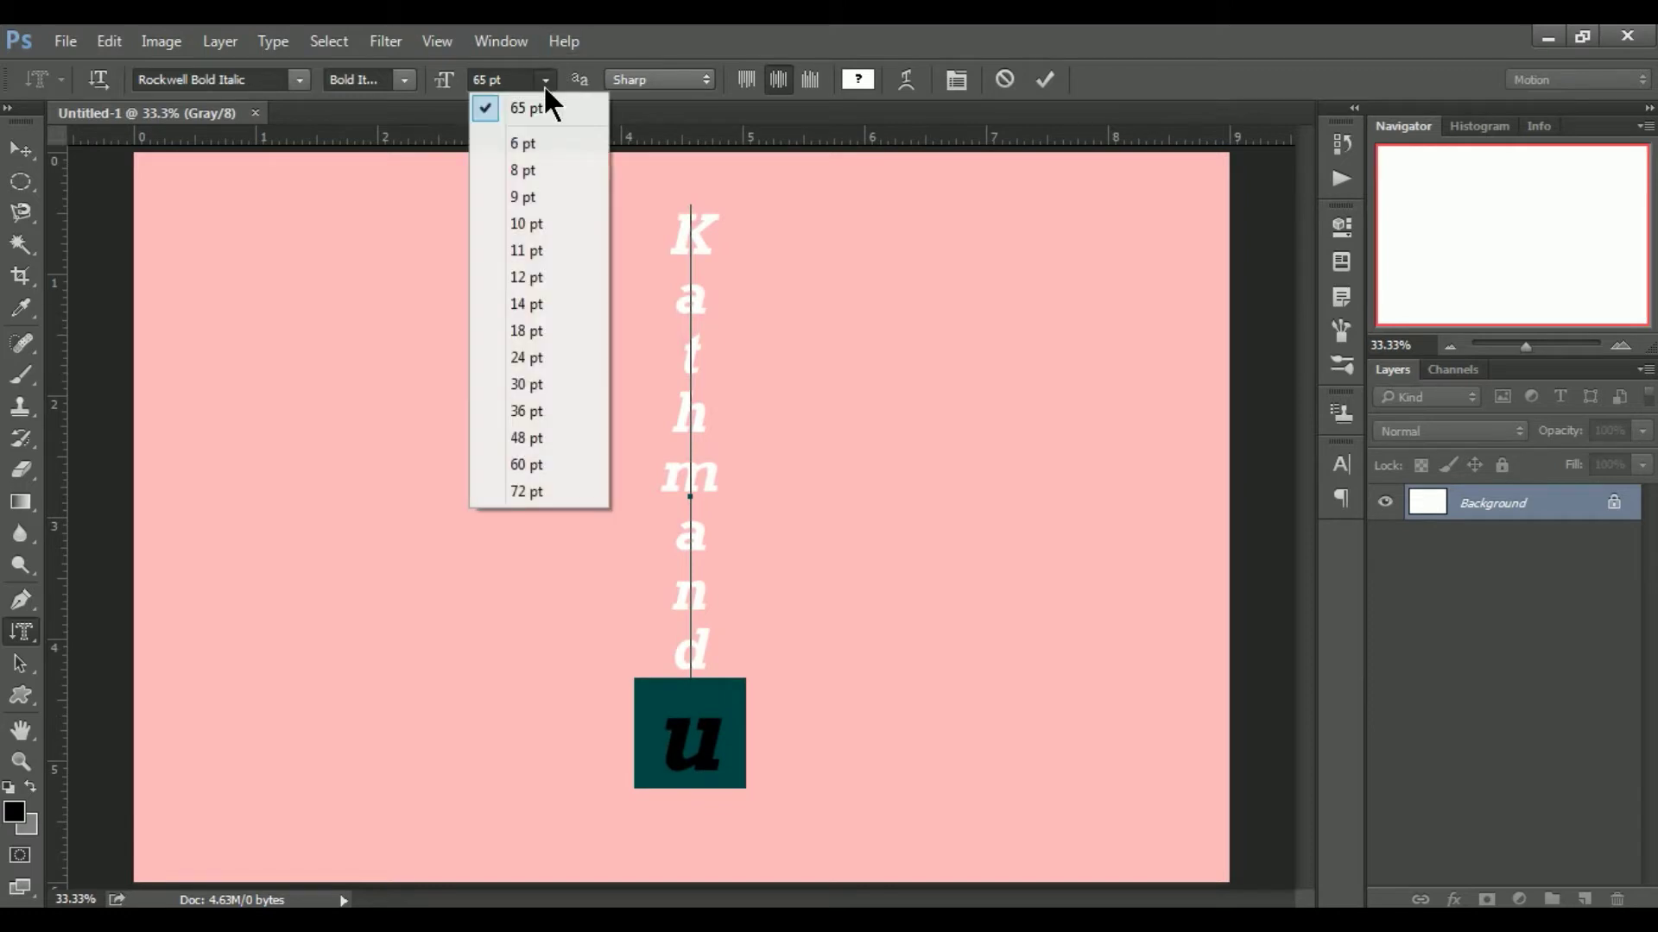
pyautogui.click(562, 411)
# Select the whole word "Kathmandu" and switch its text orientation to horizontal and back to vertical.
pyautogui.moveTo(704, 751); pyautogui.dragTo(692, 235)
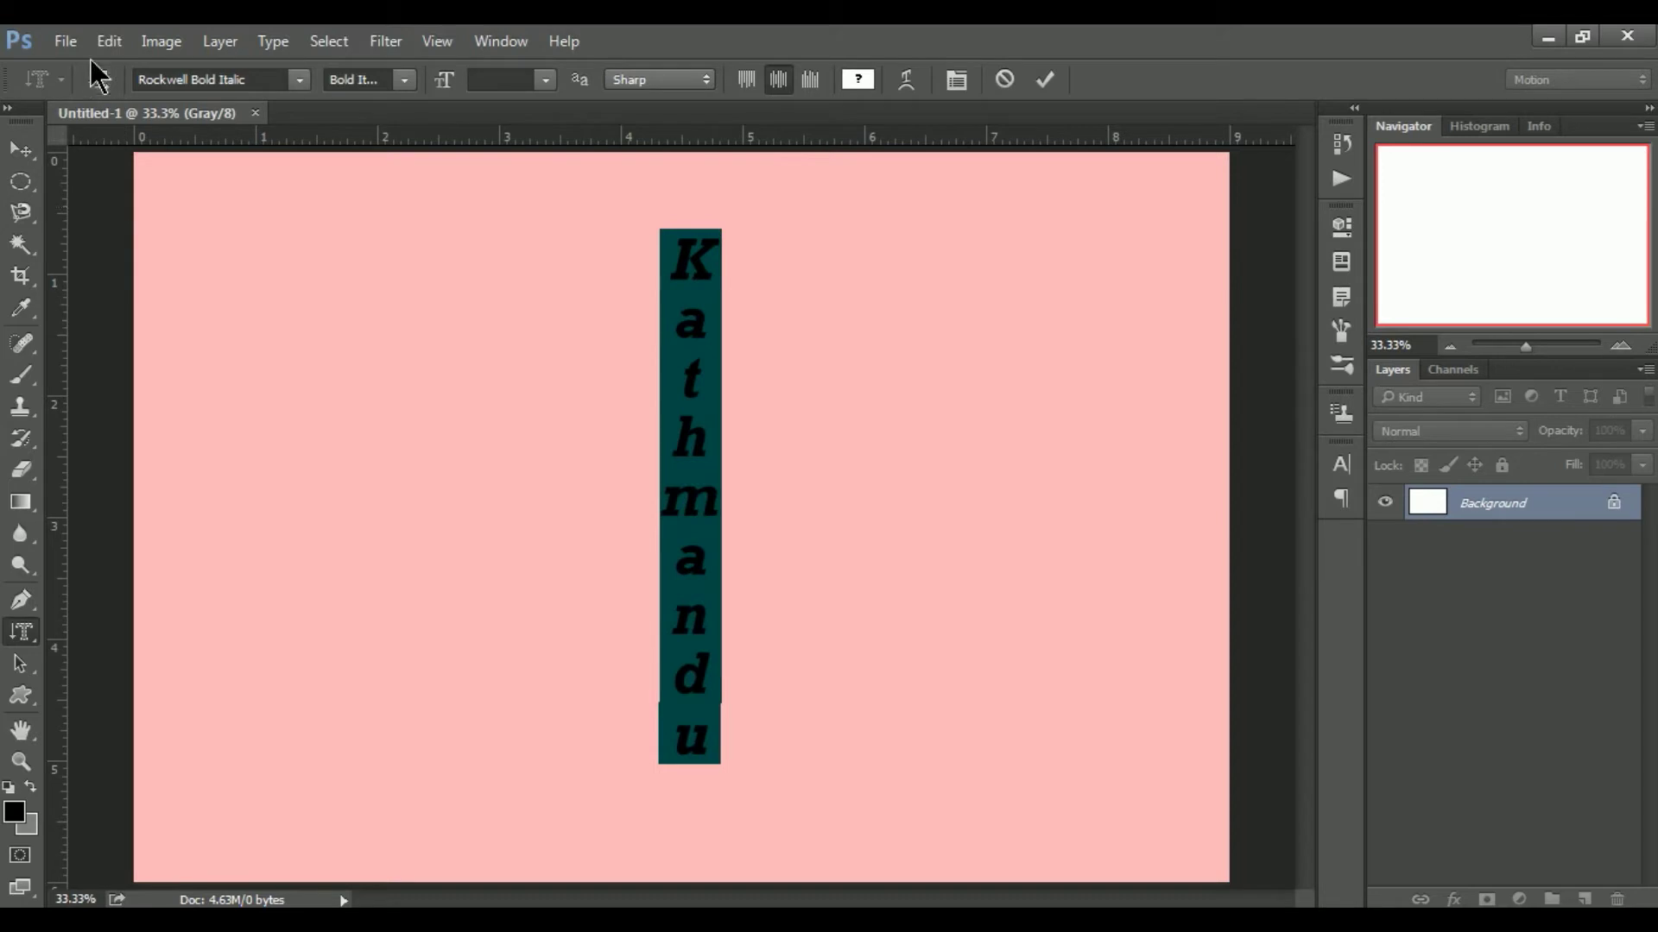
pyautogui.click(97, 86)
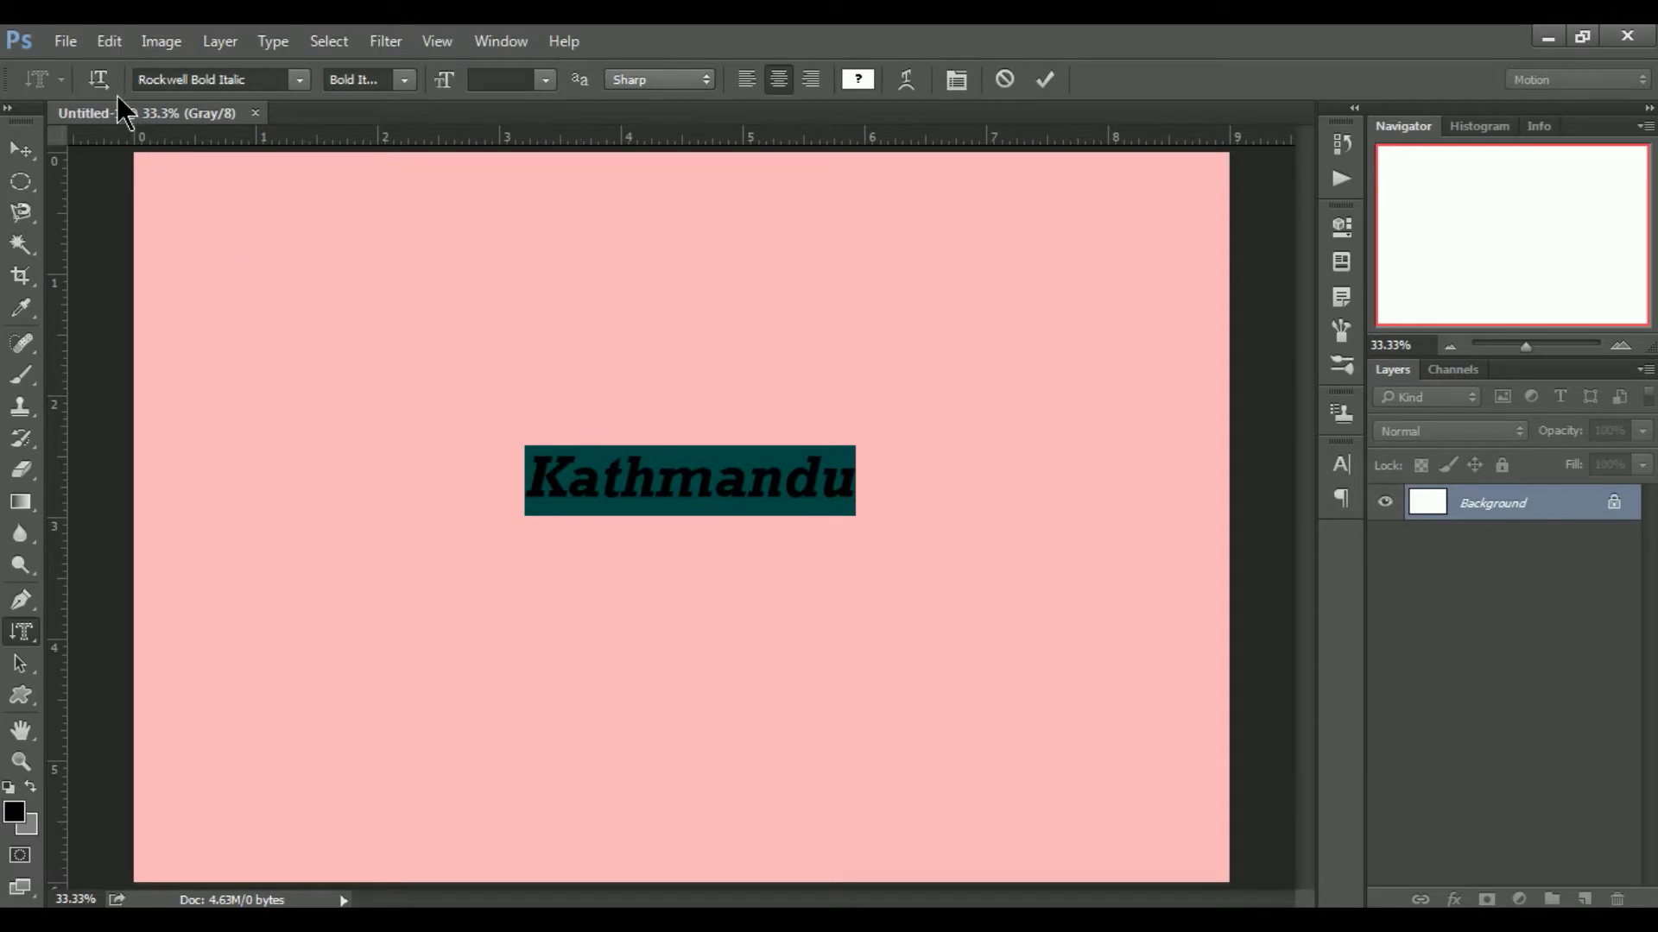
pyautogui.click(97, 78)
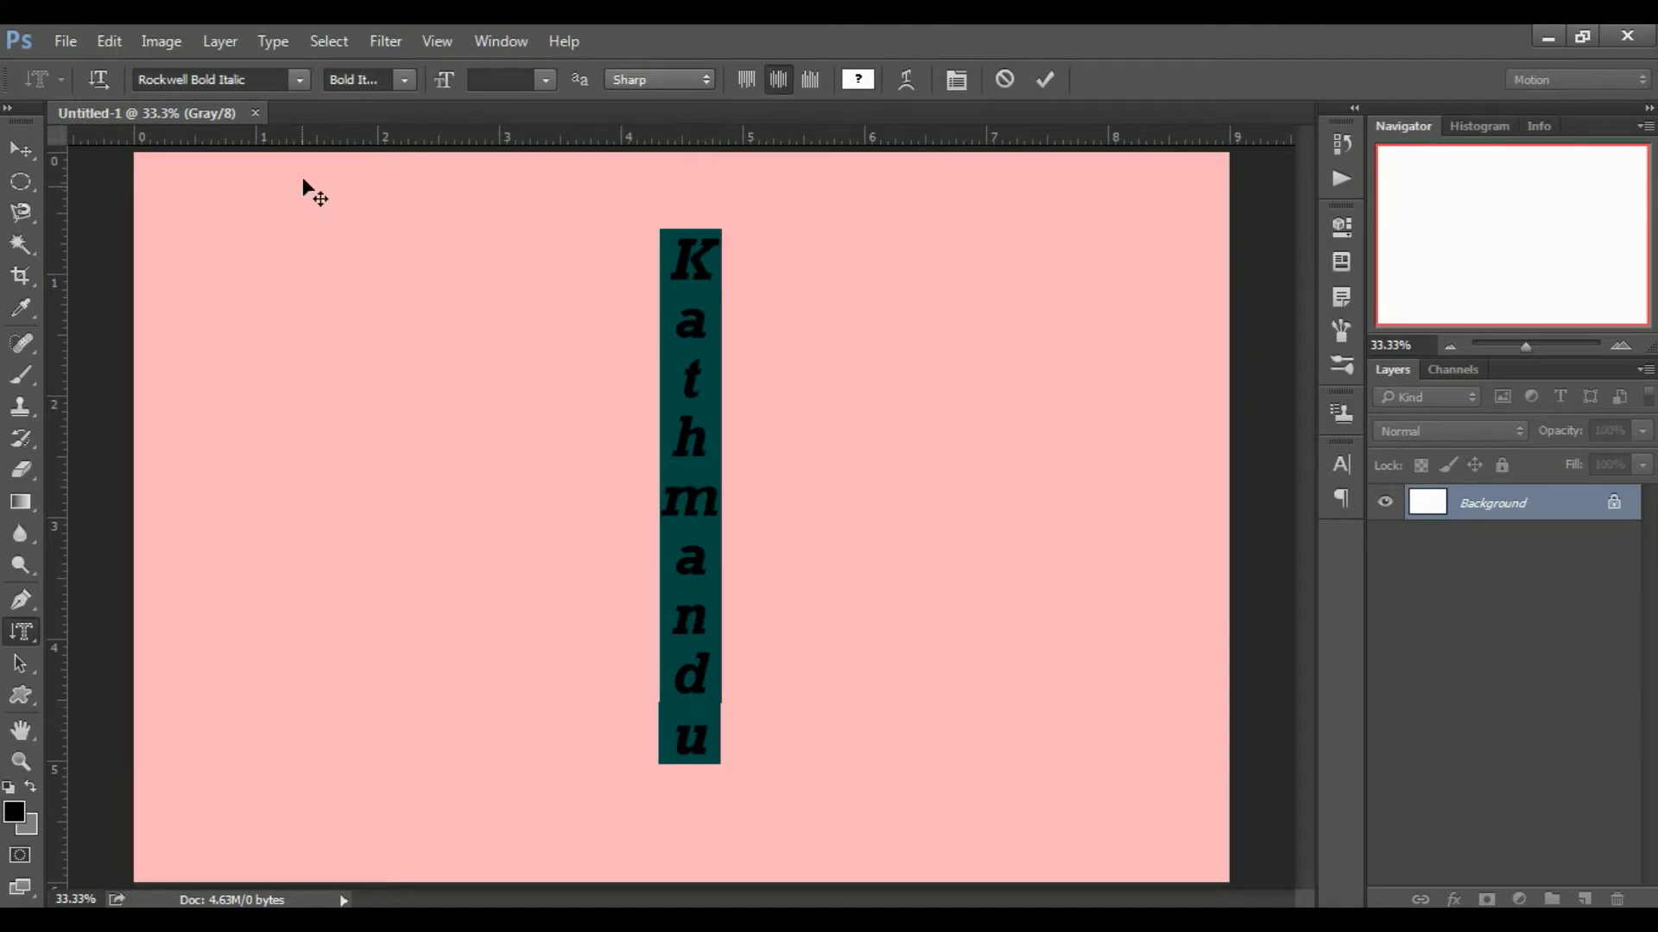
# Set the selected word's font to Perpetua Titling MT with the Bold style.
pyautogui.click(294, 83)
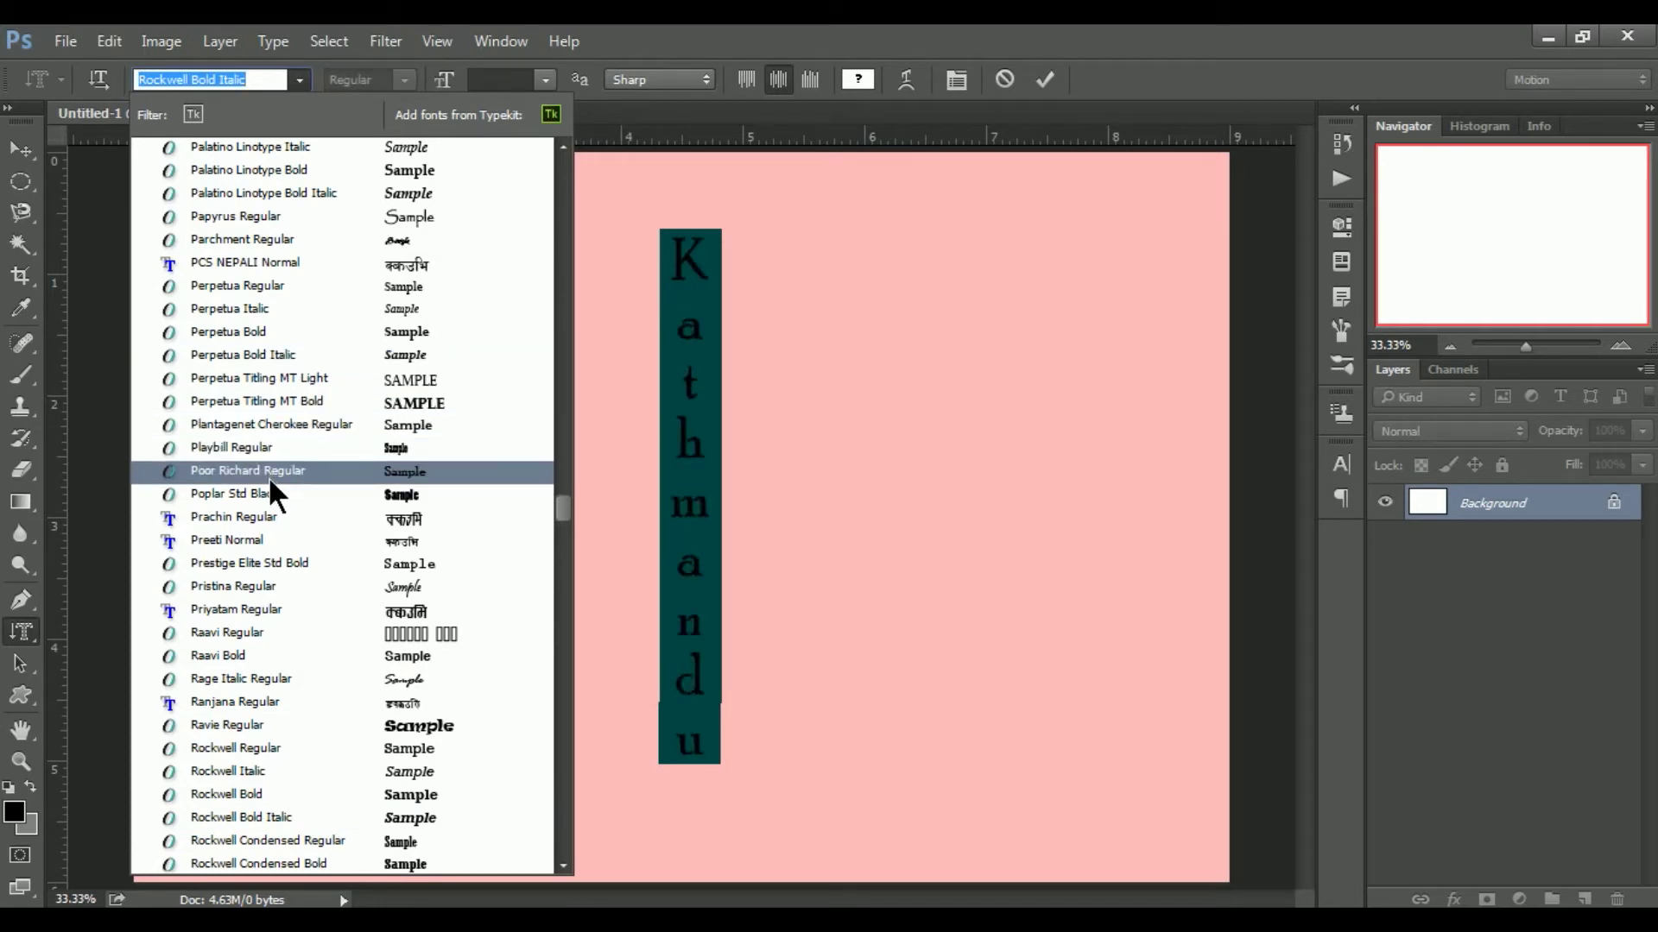
pyautogui.click(278, 378)
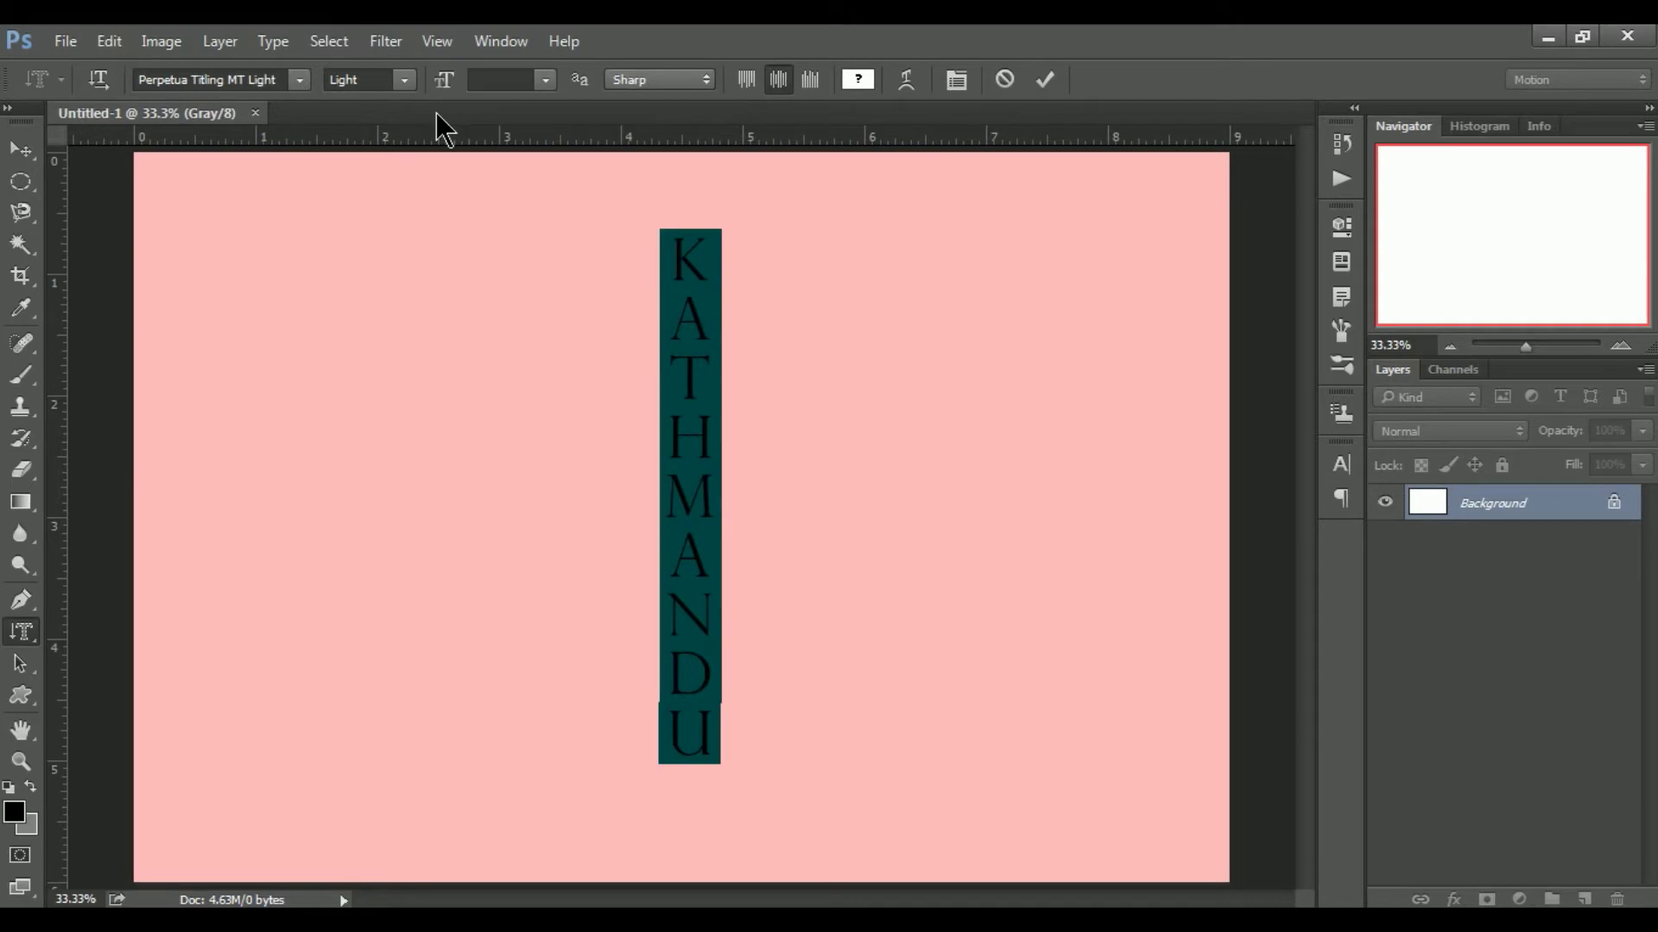
pyautogui.click(405, 80)
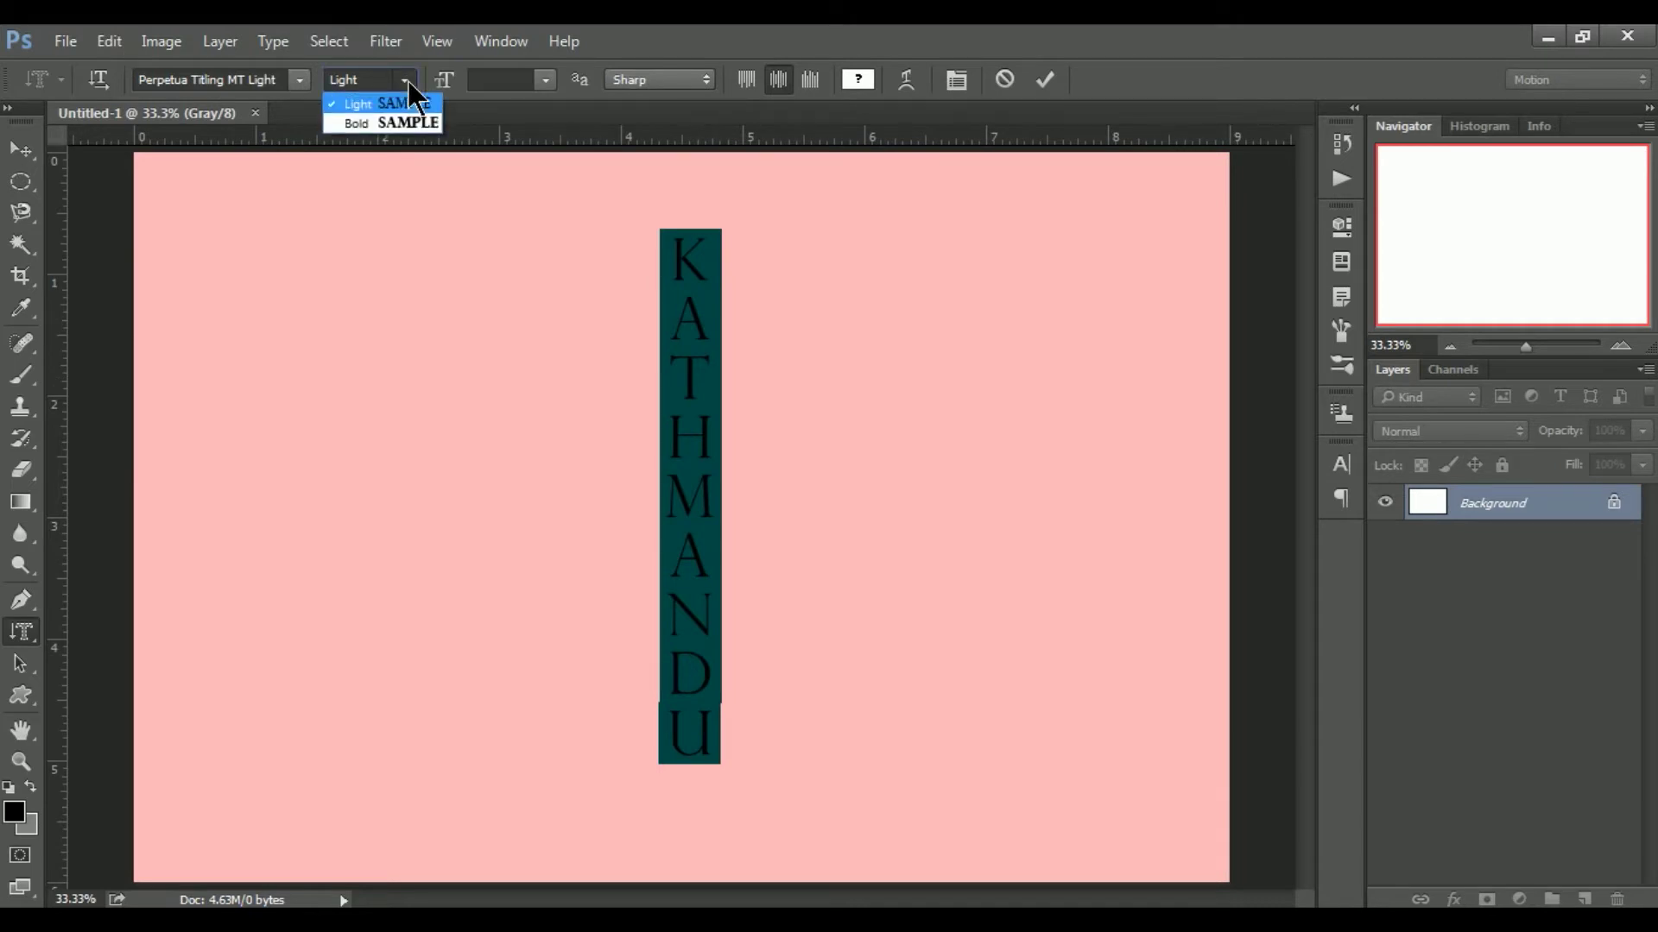
pyautogui.click(380, 123)
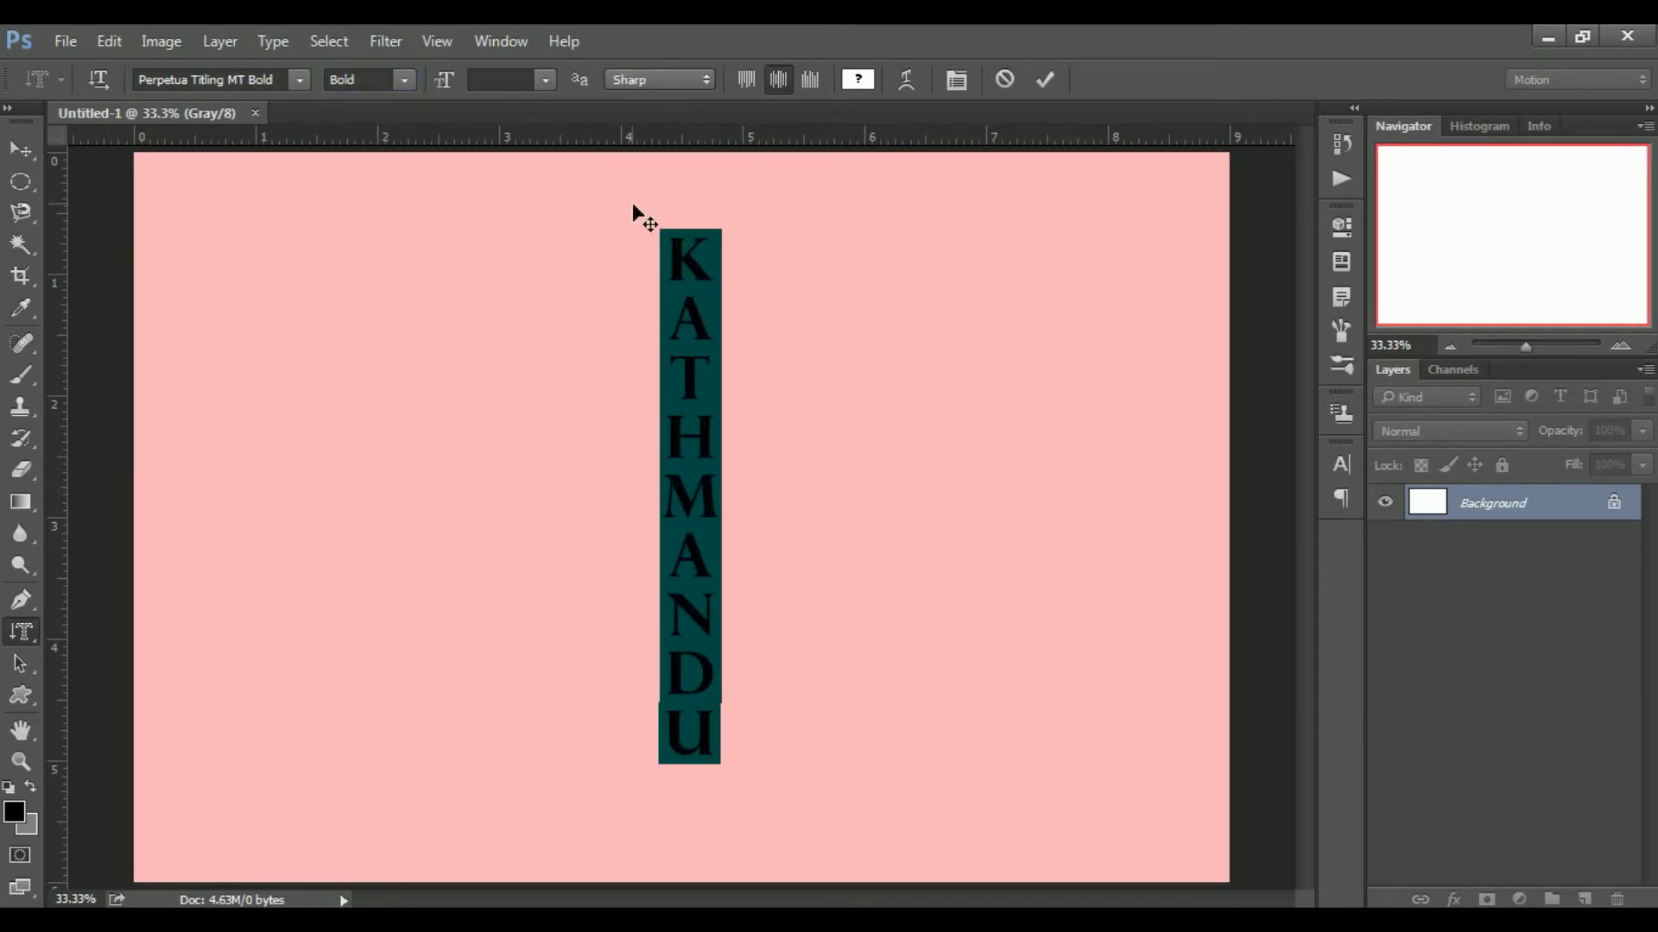
pyautogui.click(405, 81)
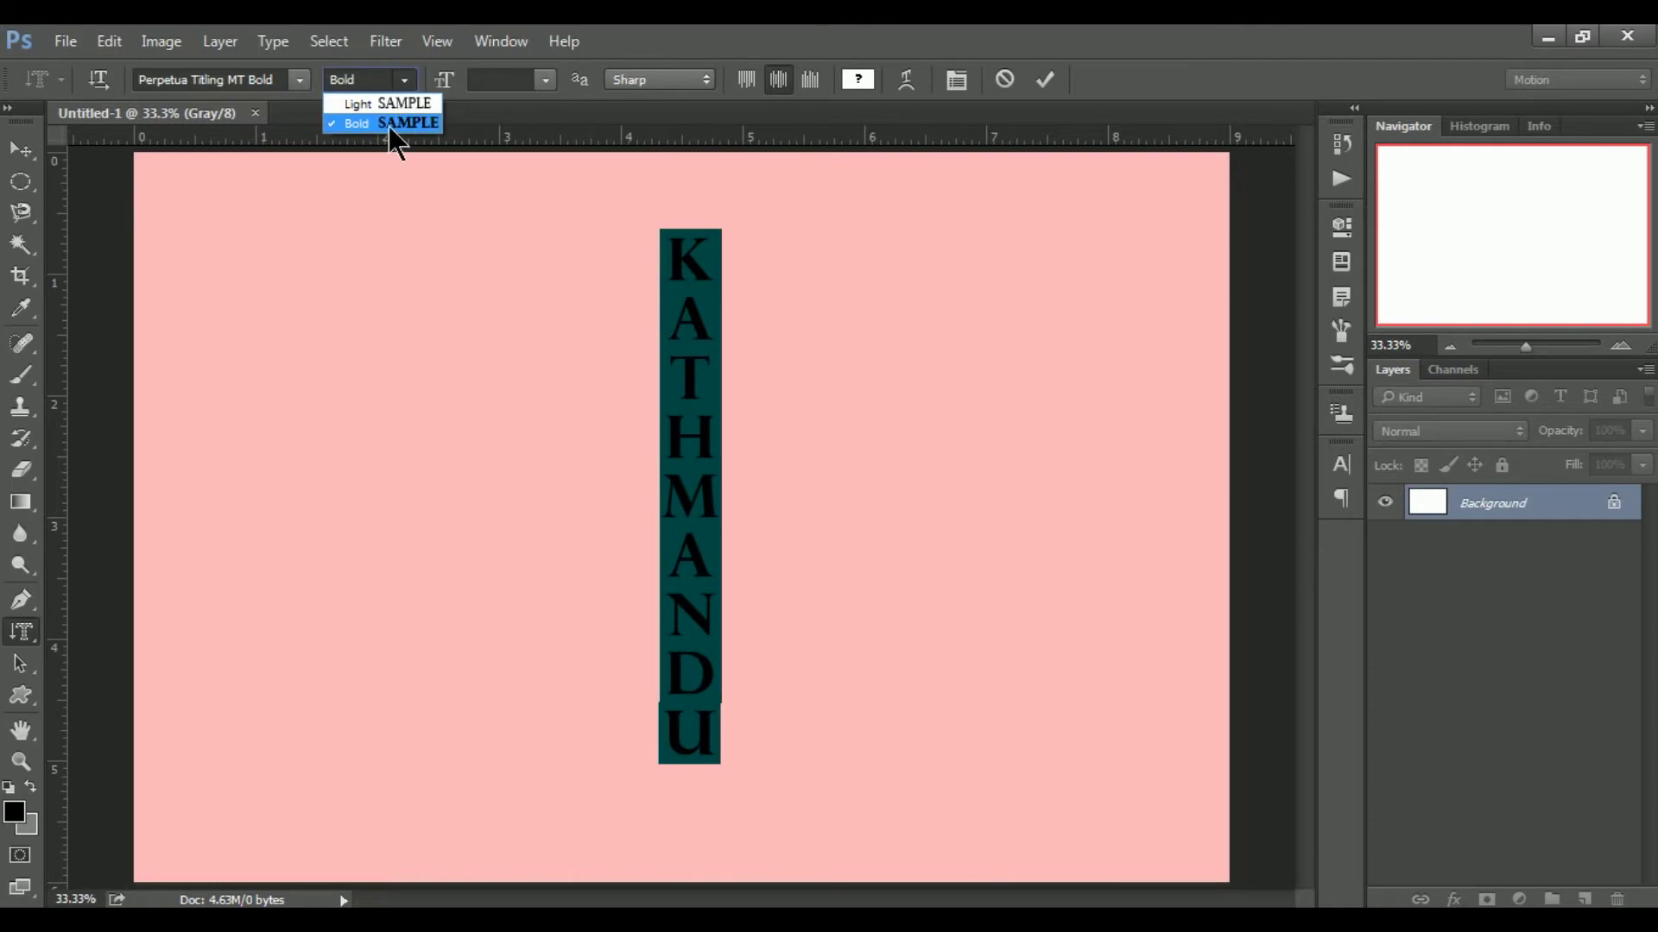
# Change the font of the selected word to Papyrus Regular.
pyautogui.click(294, 76)
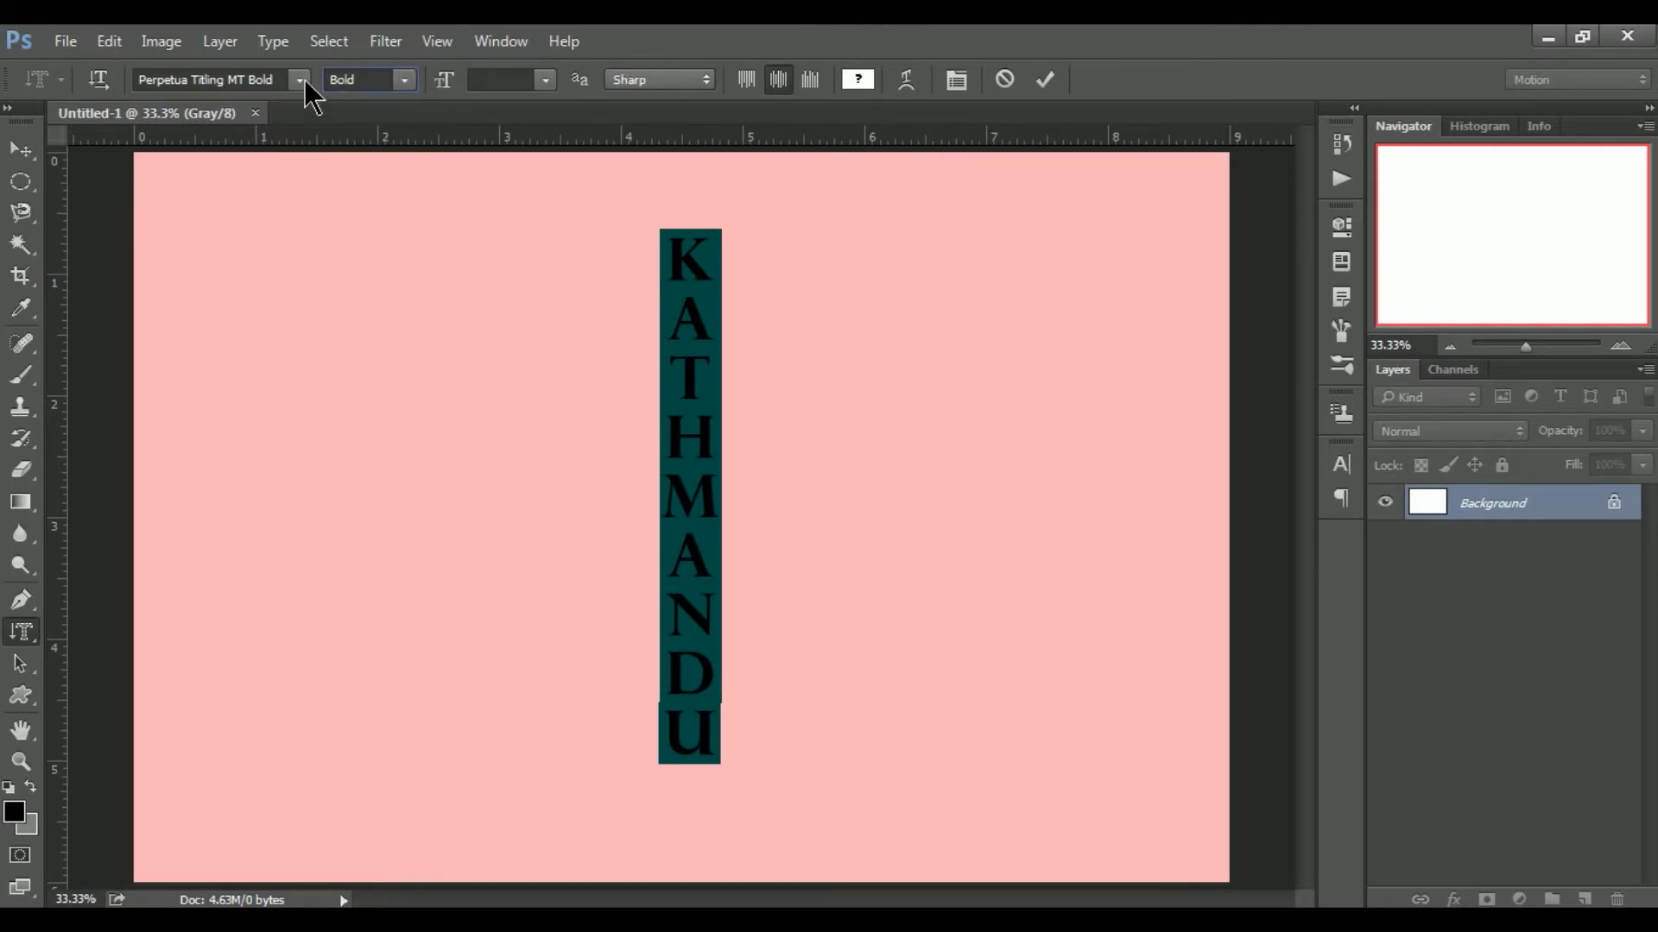
pyautogui.click(299, 80)
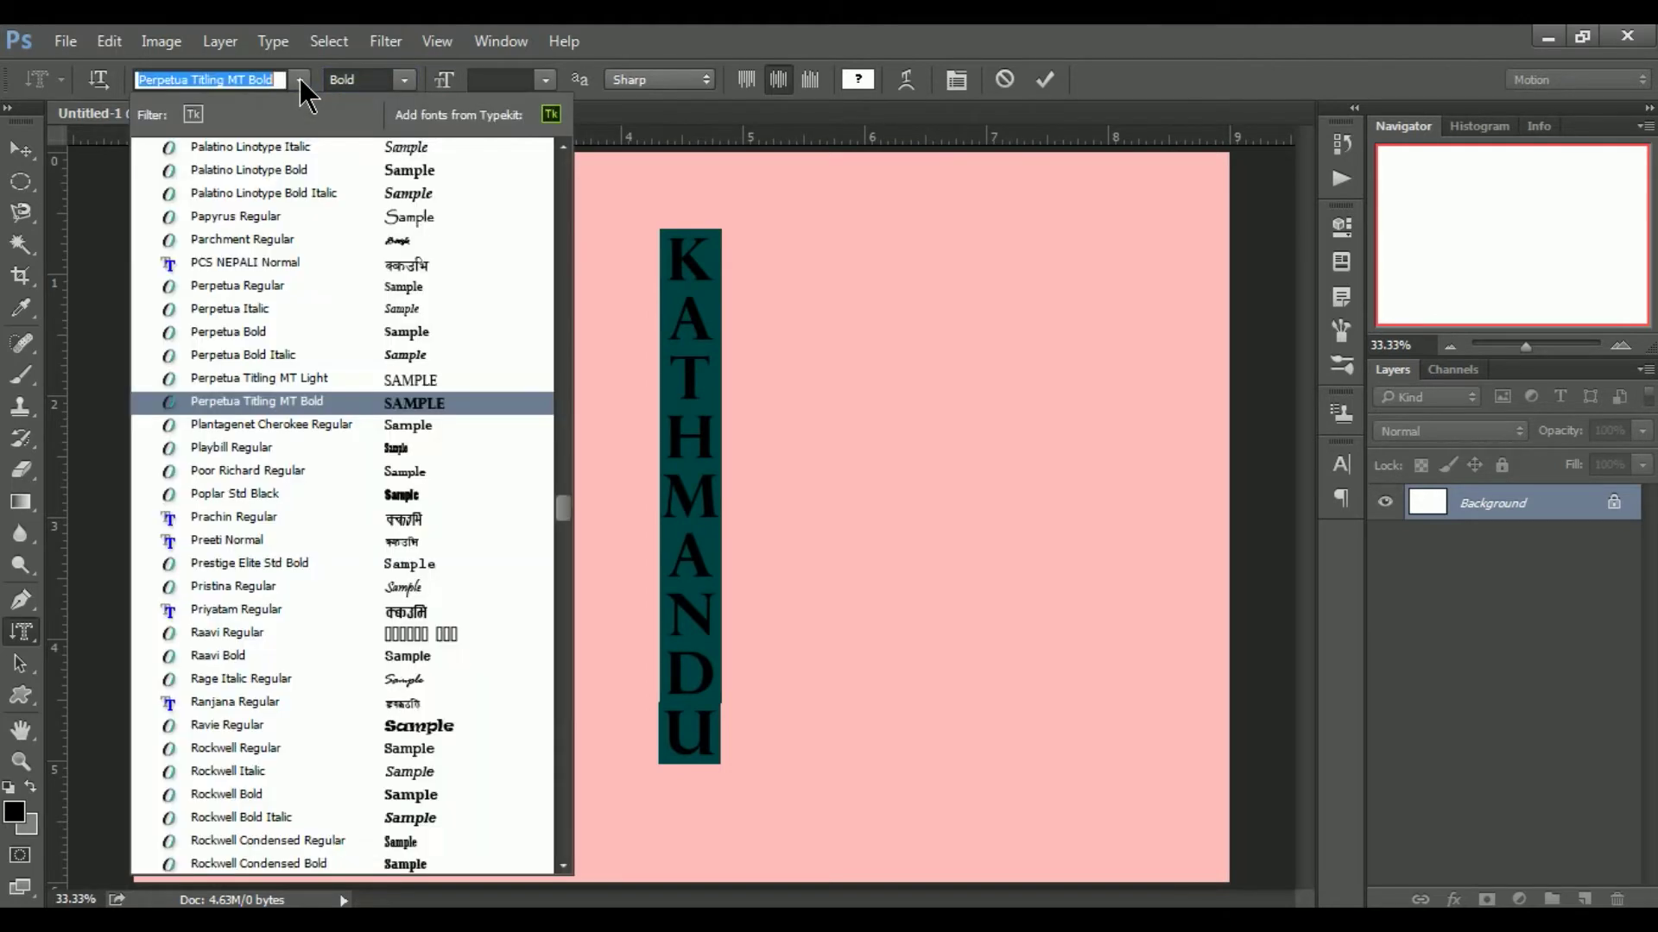
pyautogui.click(350, 218)
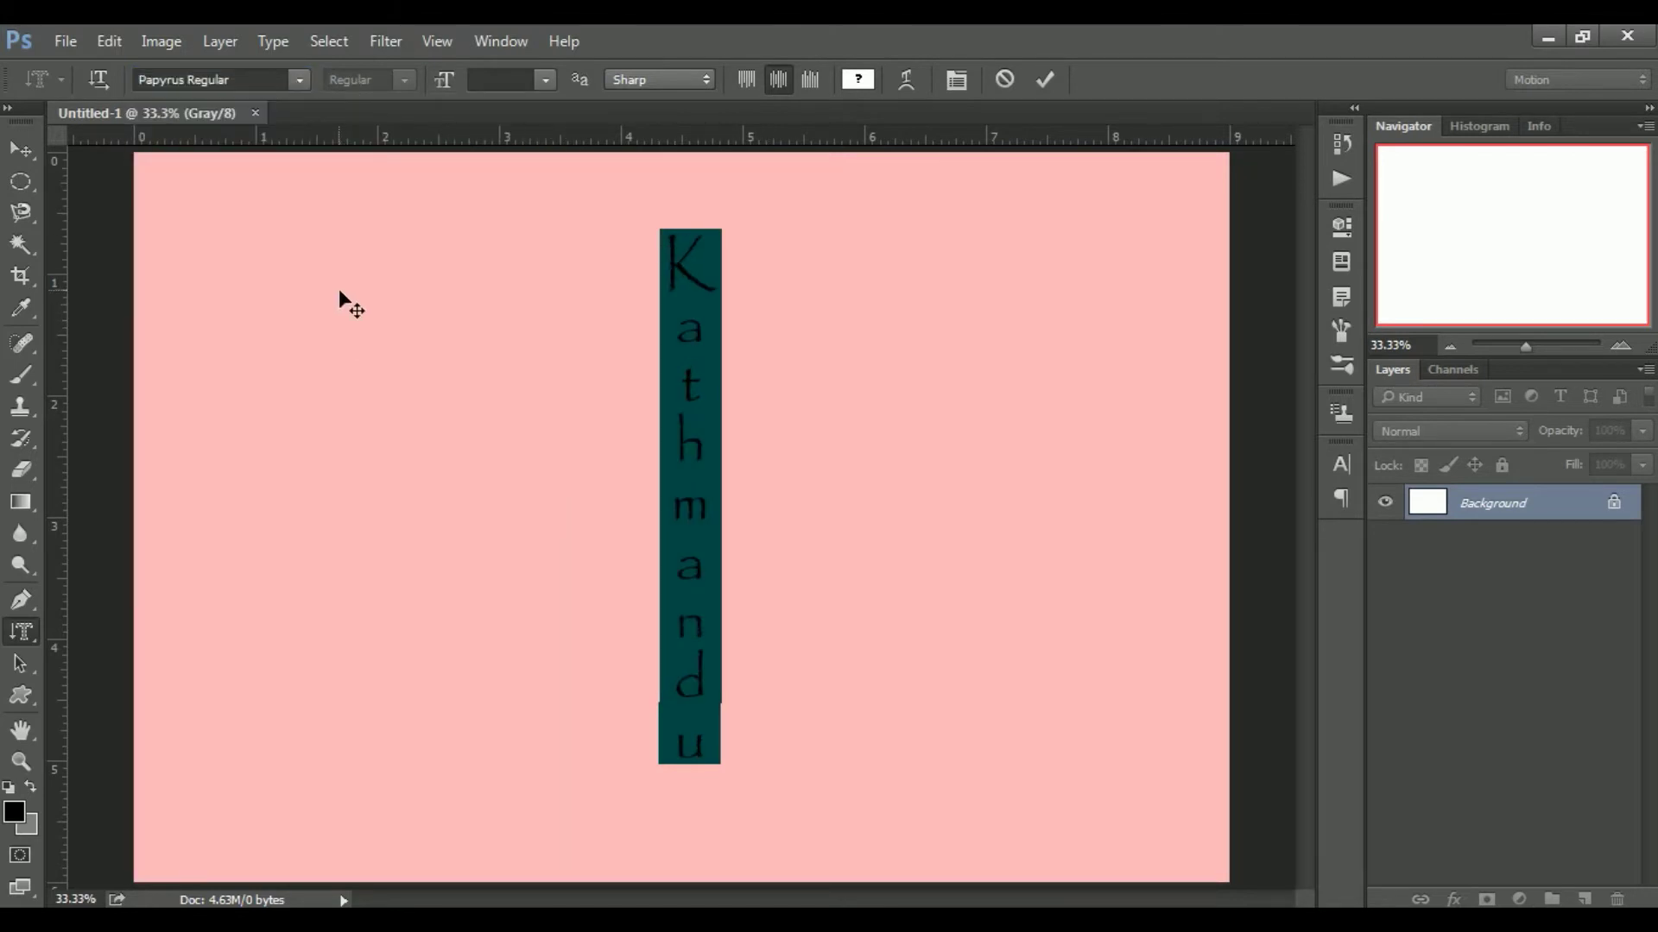
# Change the selected word "Kathmandu" to the Myriad Pro font with the Bold style.
pyautogui.click(298, 80)
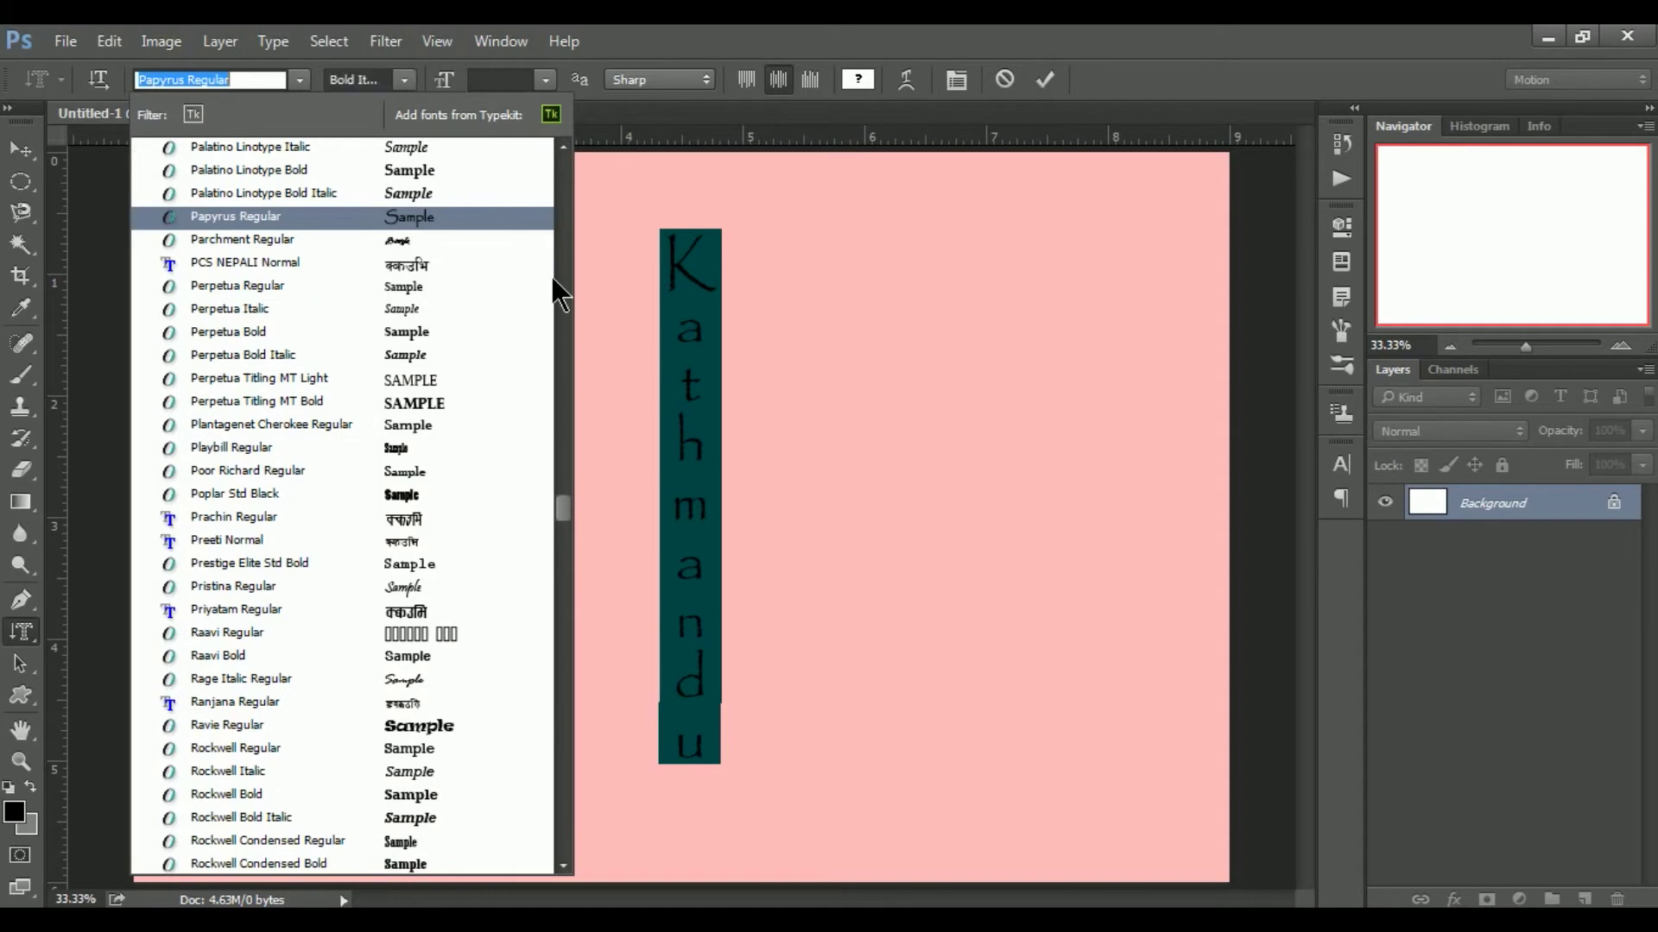
pyautogui.moveTo(562, 502); pyautogui.dragTo(560, 462)
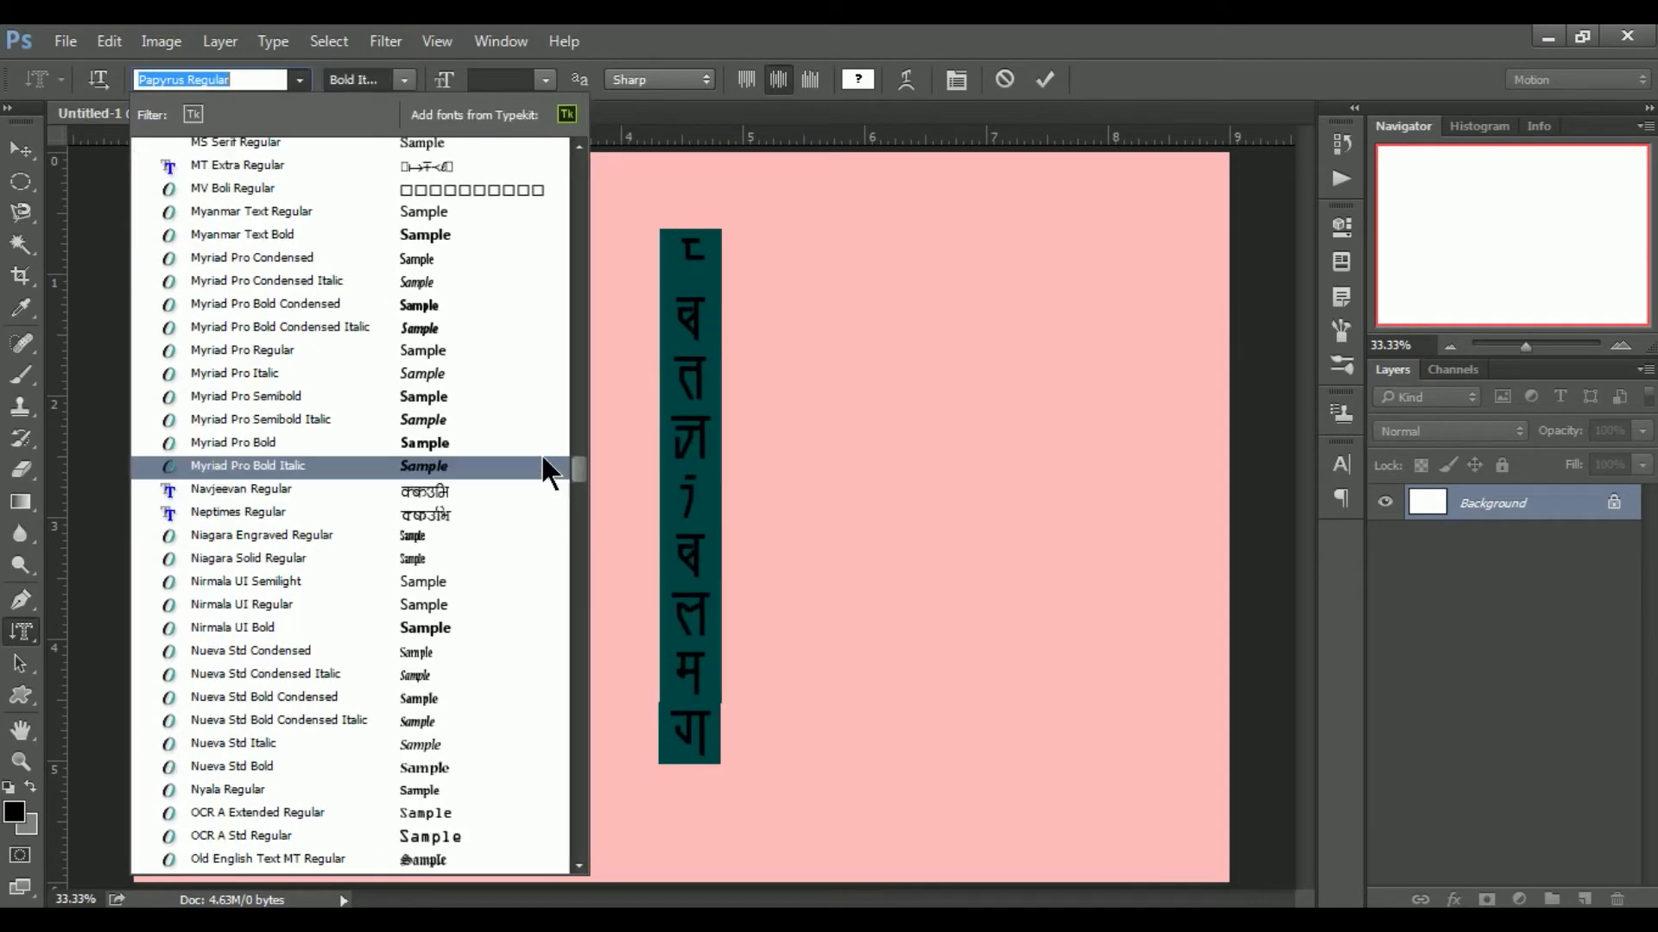
pyautogui.click(438, 256)
pyautogui.click(406, 79)
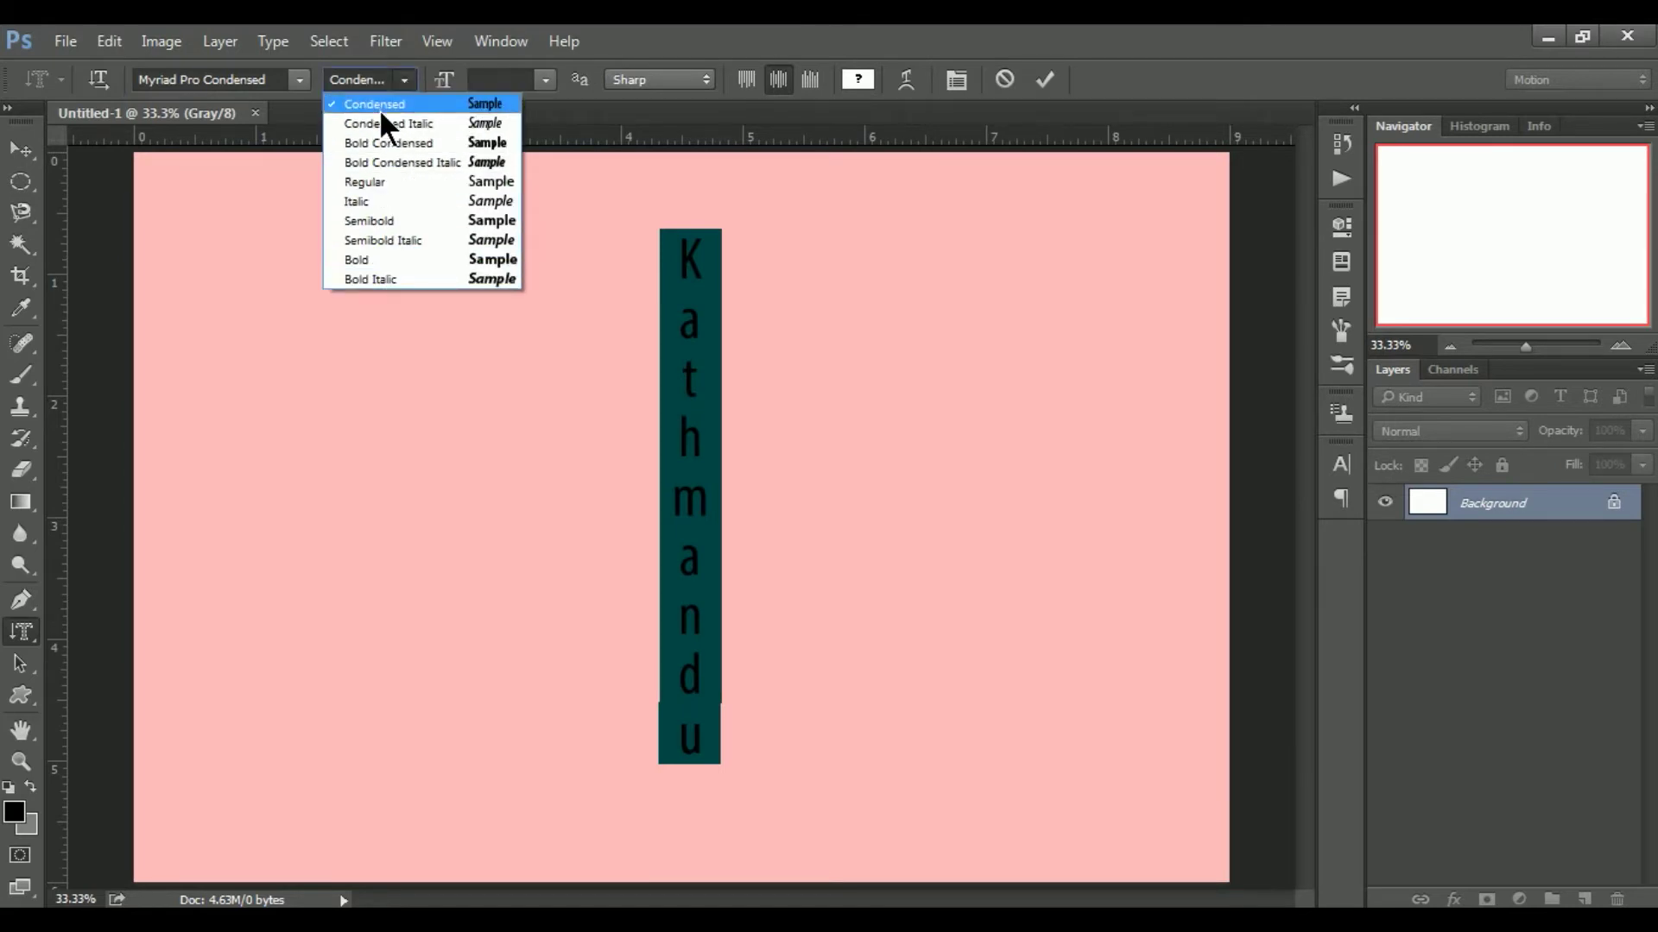
pyautogui.click(380, 259)
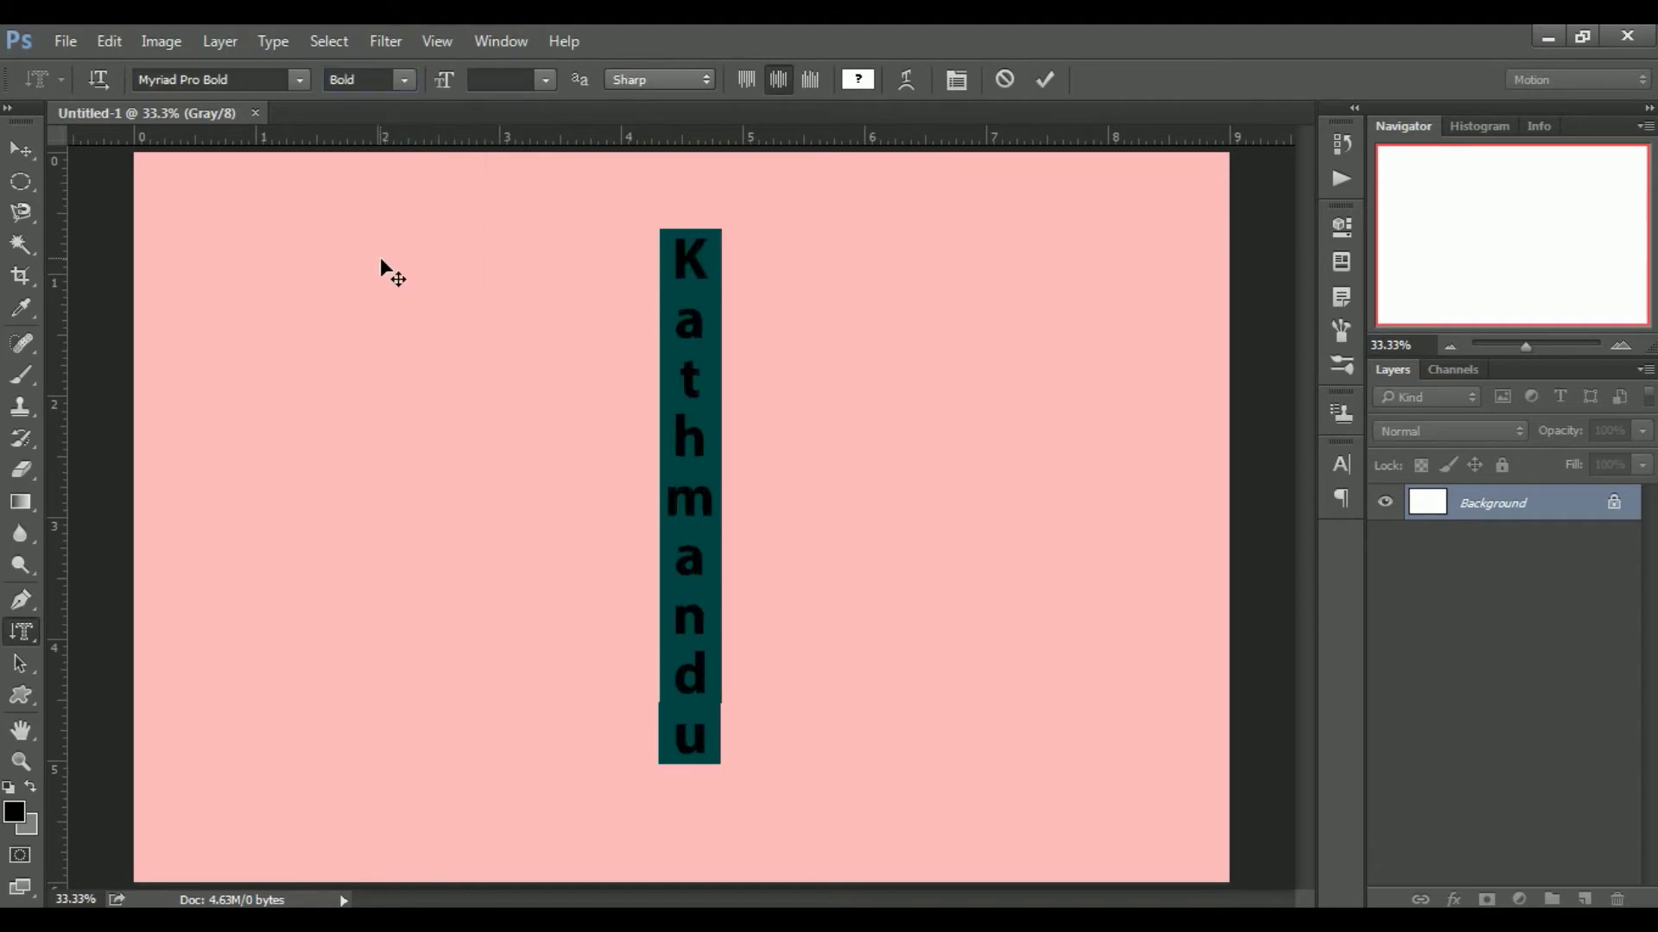
pyautogui.click(406, 78)
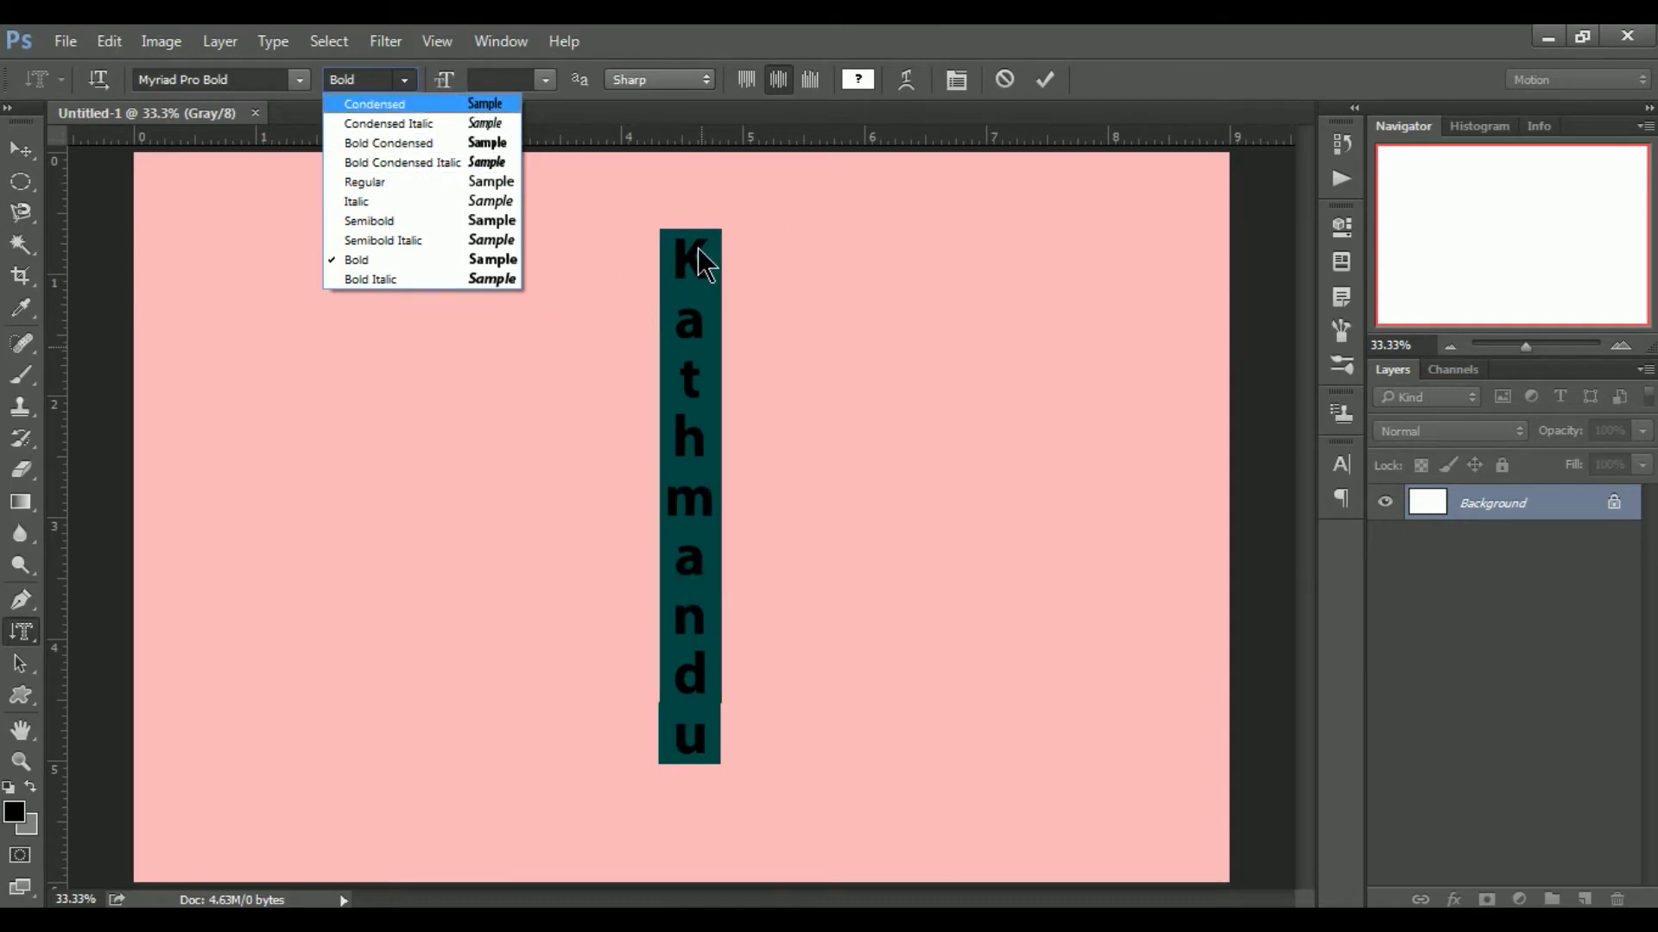
# Enlarge the selected word to 72 pt and reduce its font size to 30 pt.
pyautogui.click(448, 83)
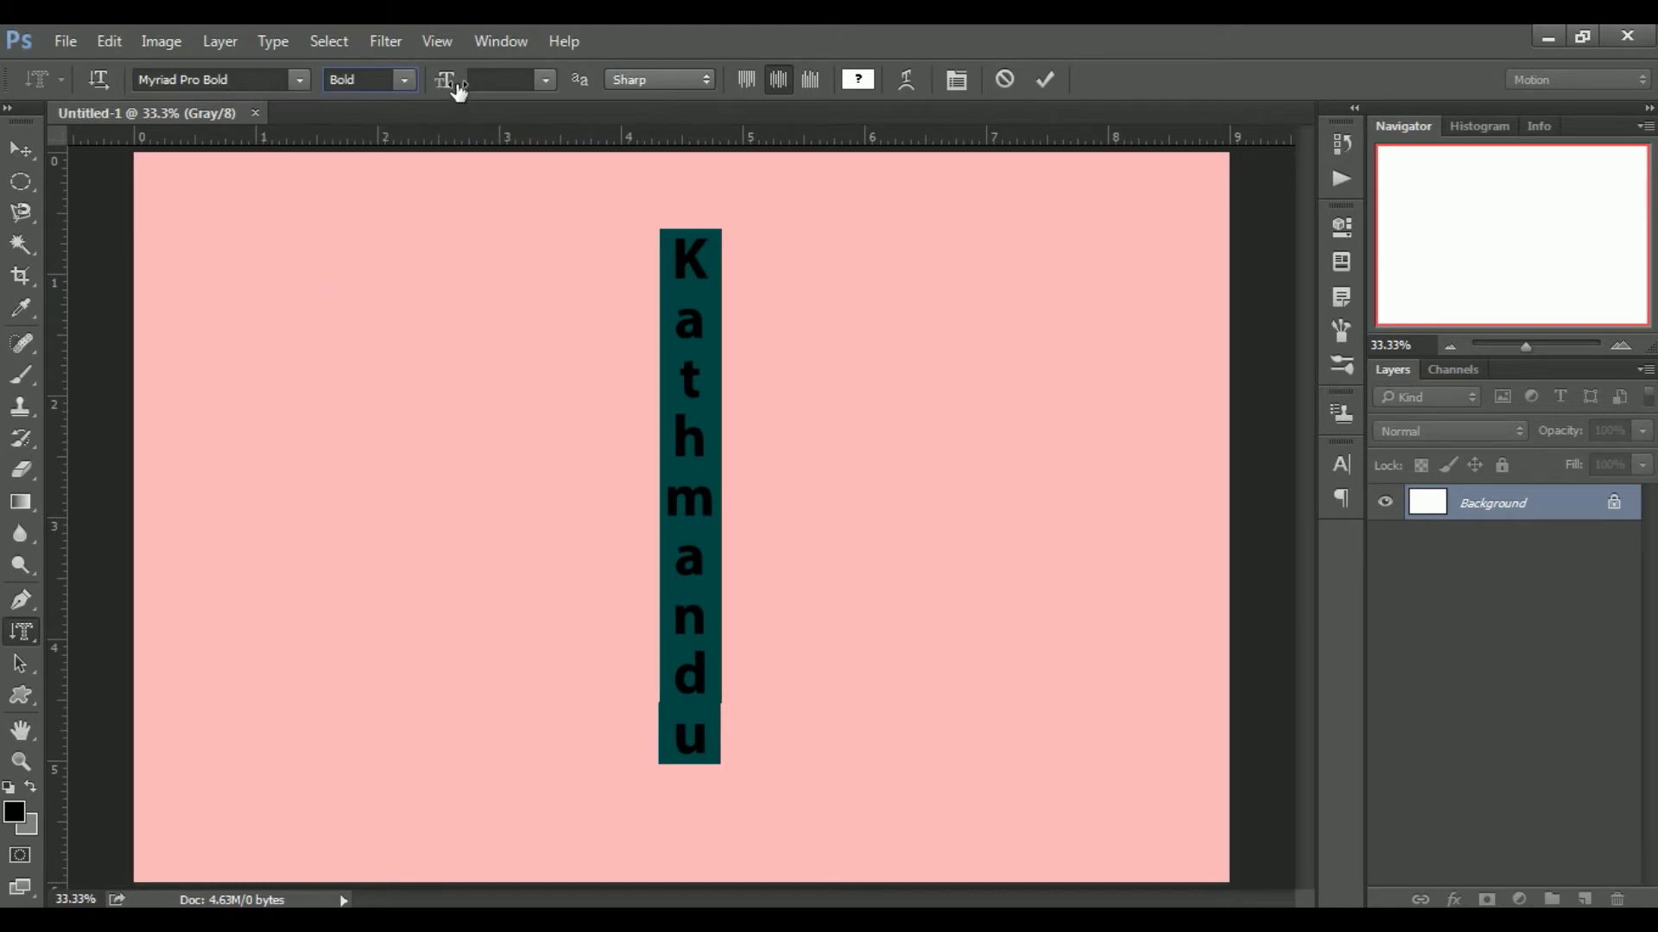
pyautogui.click(542, 78)
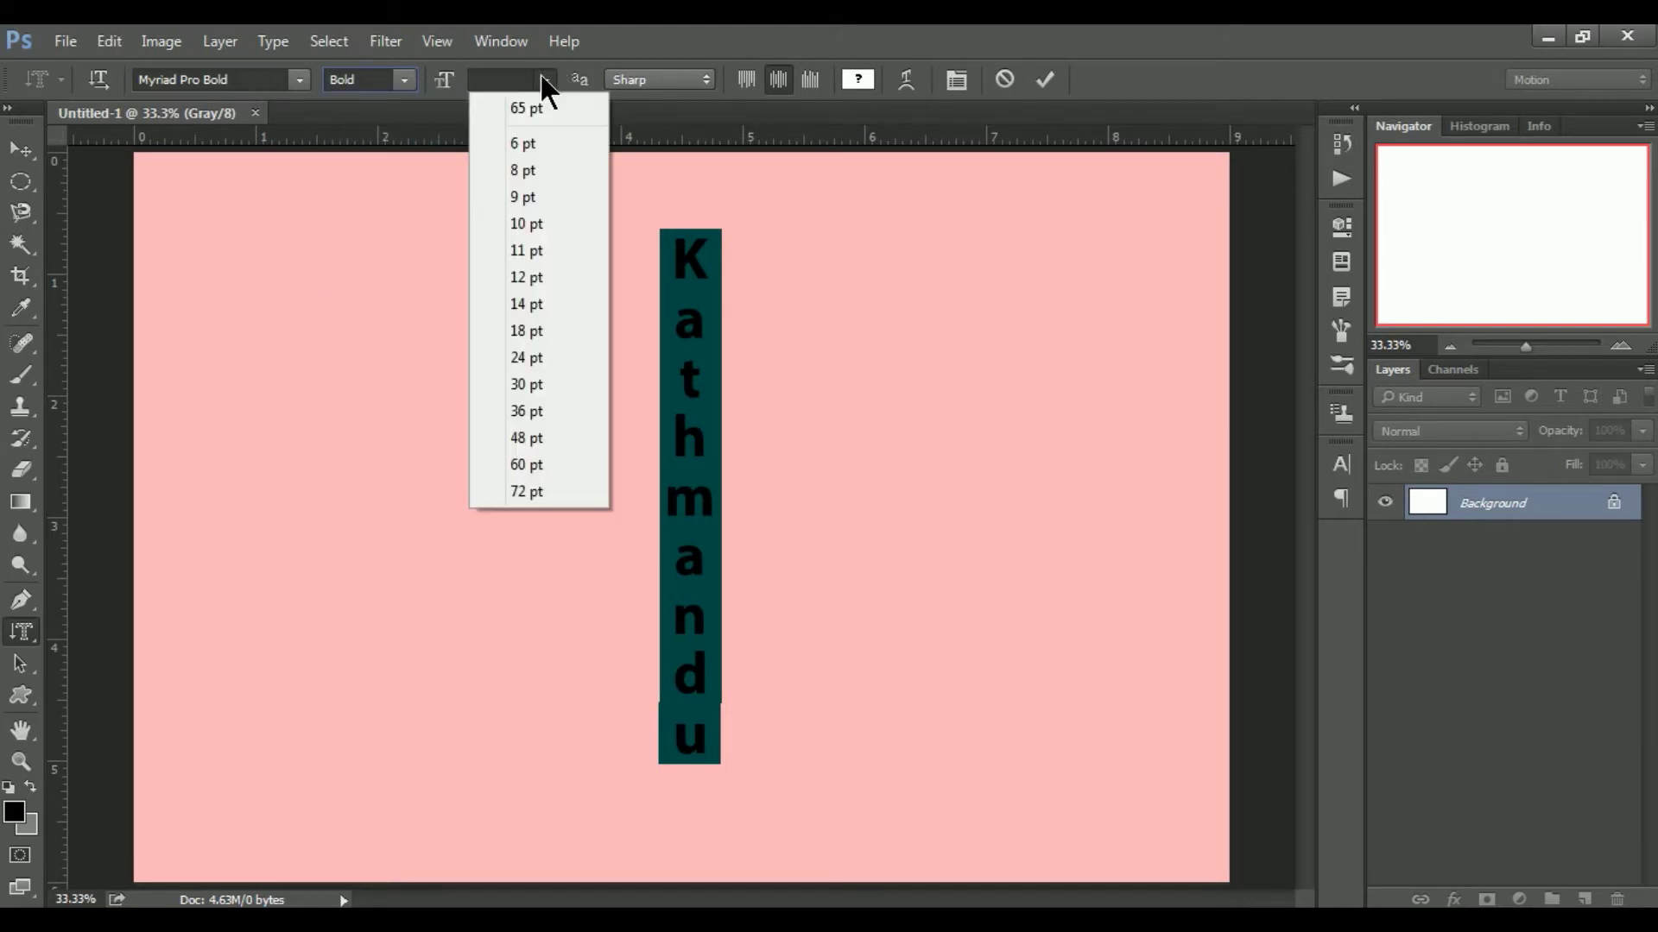
pyautogui.click(536, 492)
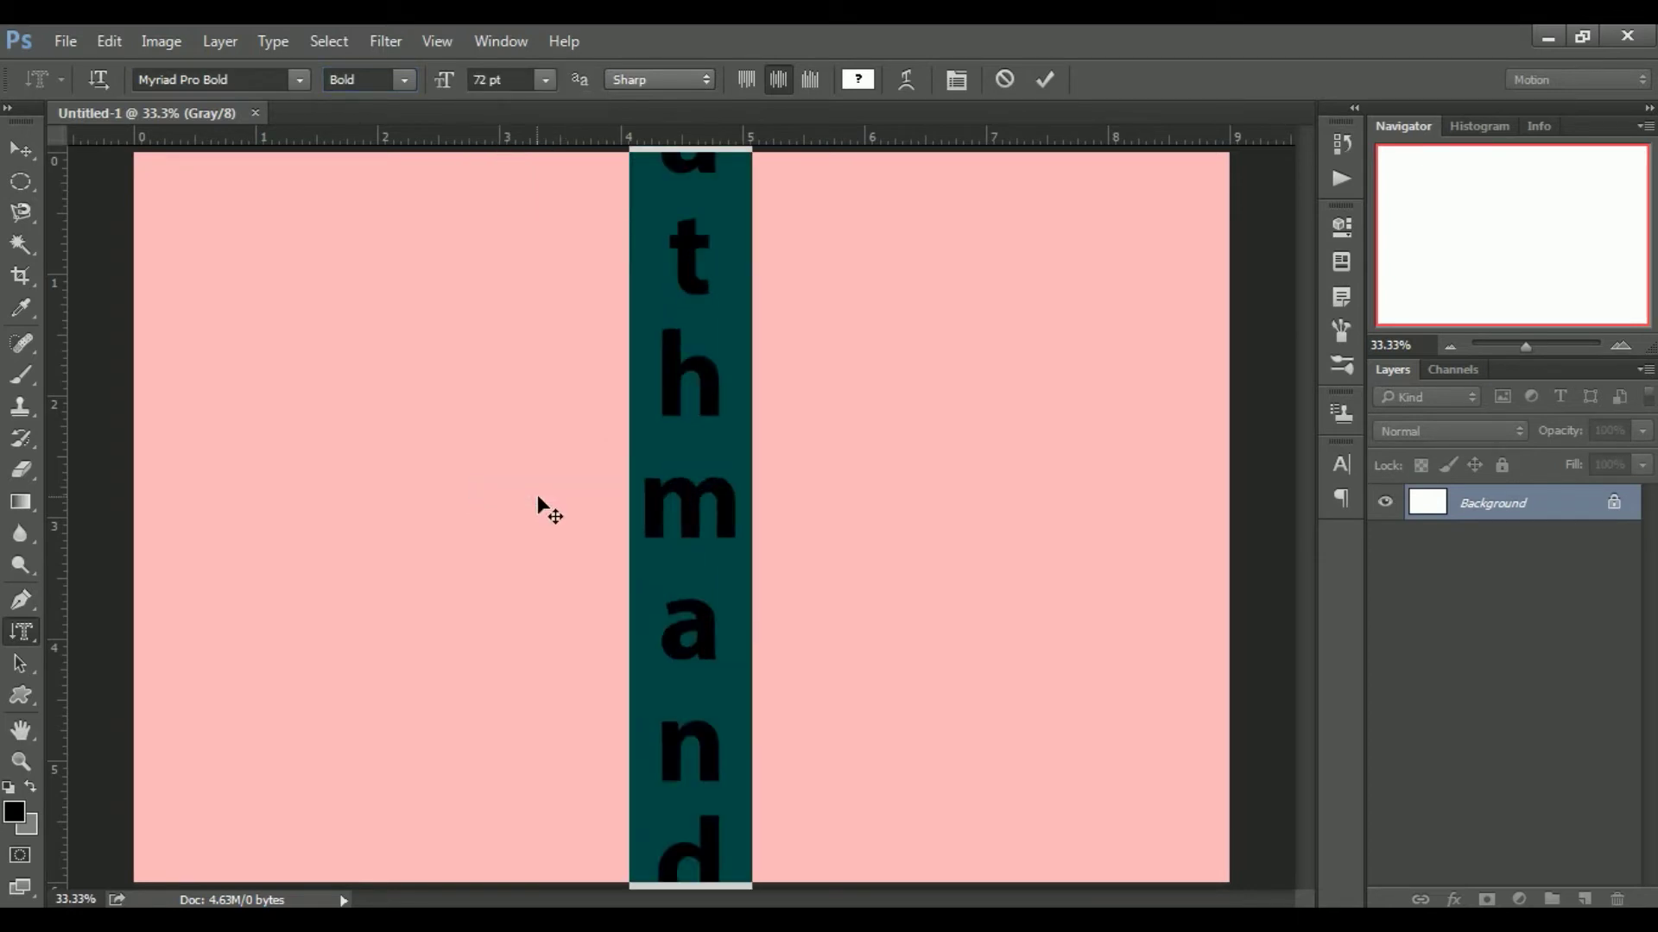
pyautogui.moveTo(446, 88); pyautogui.dragTo(402, 101)
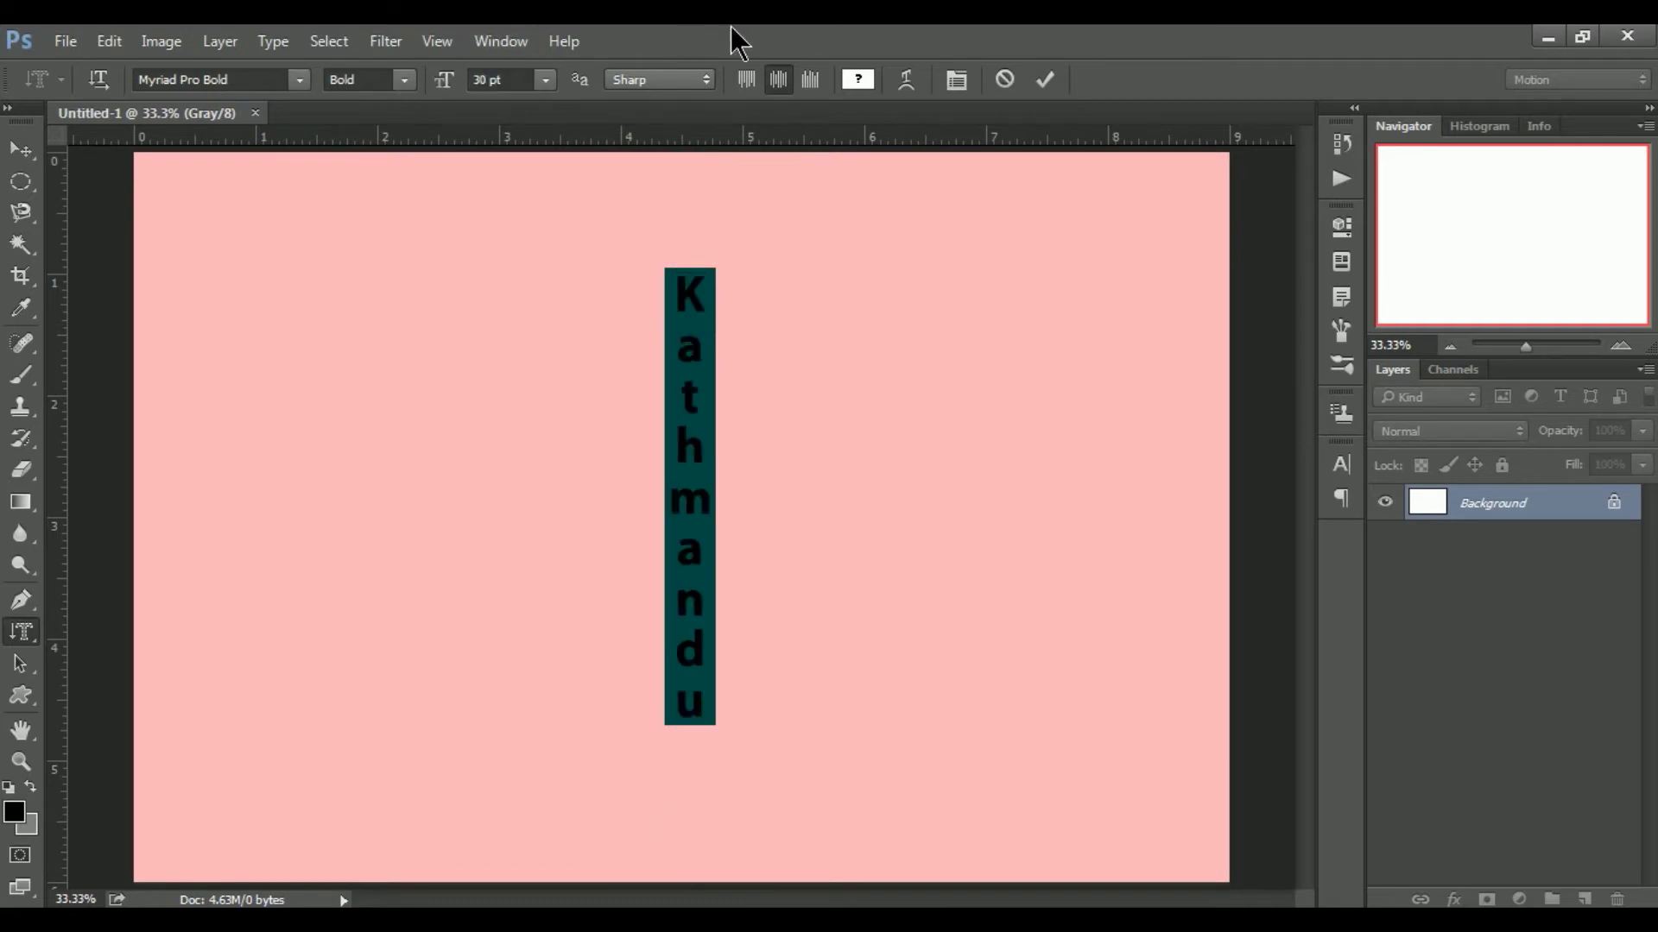
# Try the None, Sharp and Crisp anti-aliasing methods on the selected word and finish with None.
pyautogui.click(701, 84)
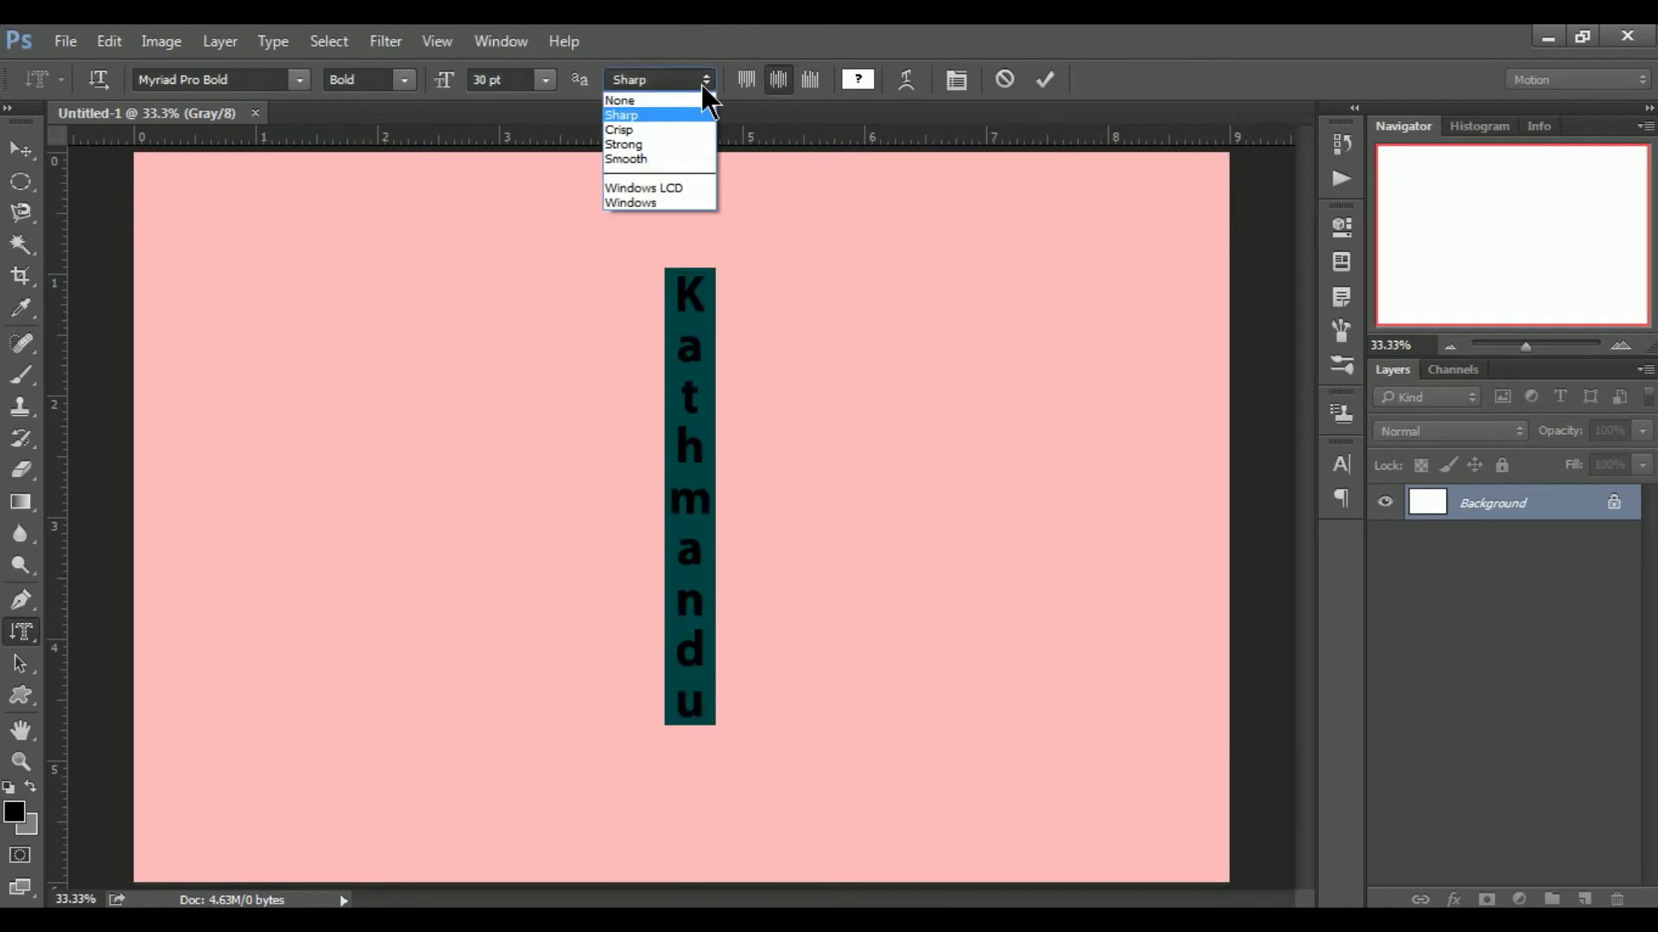
pyautogui.click(651, 100)
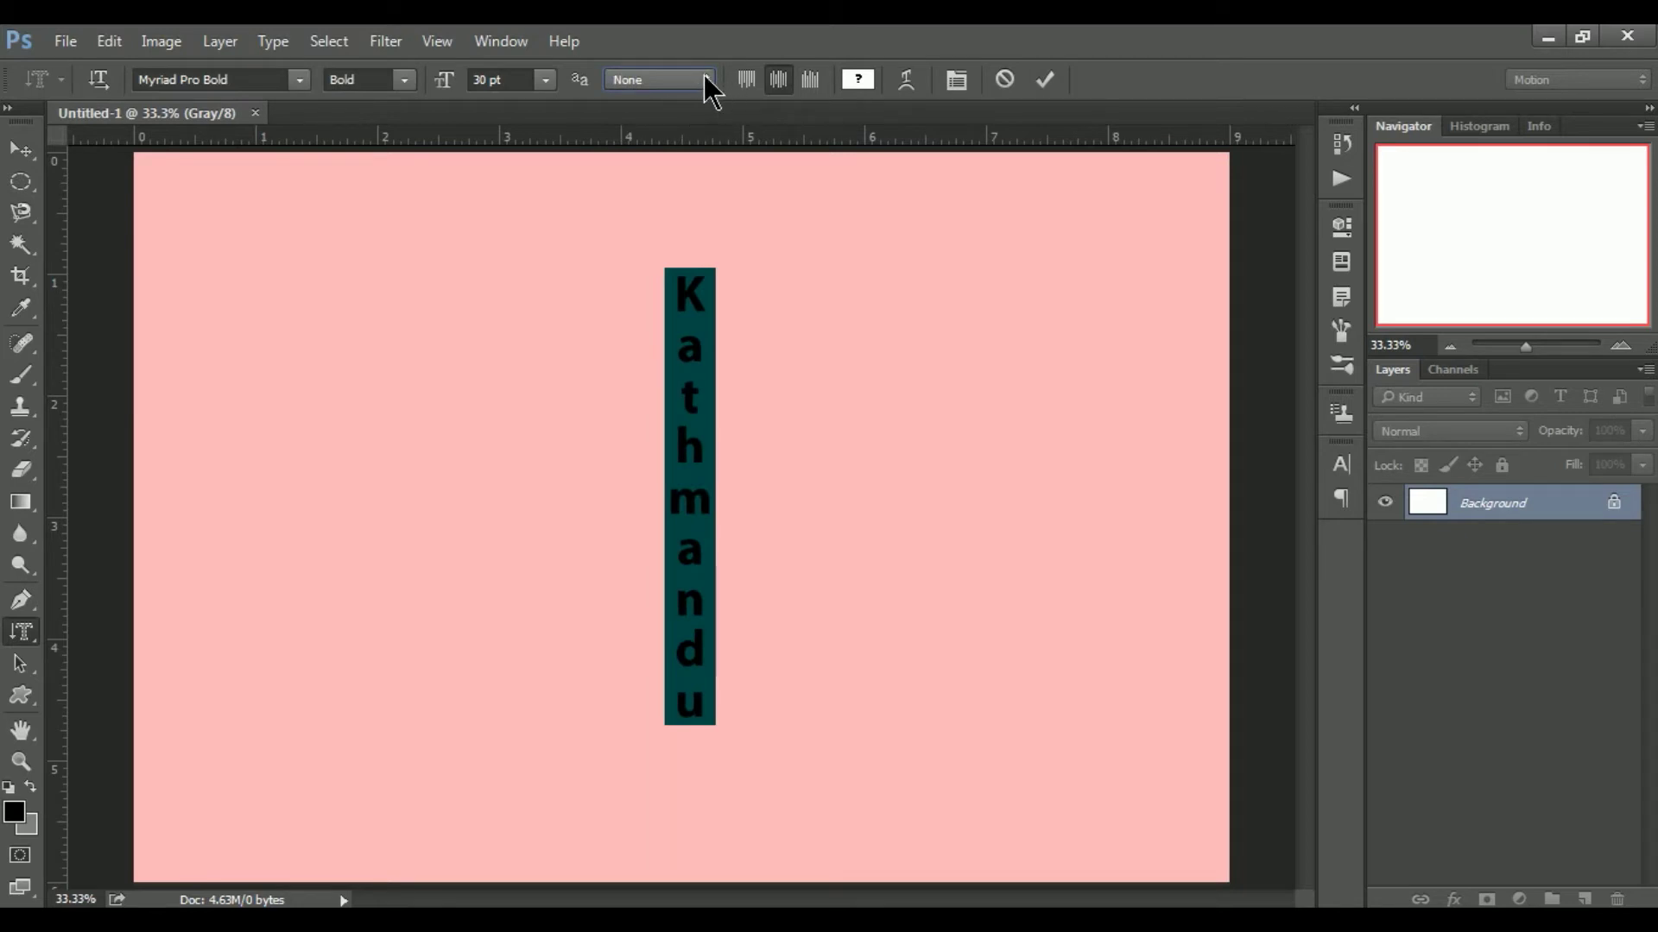
pyautogui.click(703, 78)
pyautogui.click(656, 116)
pyautogui.click(707, 80)
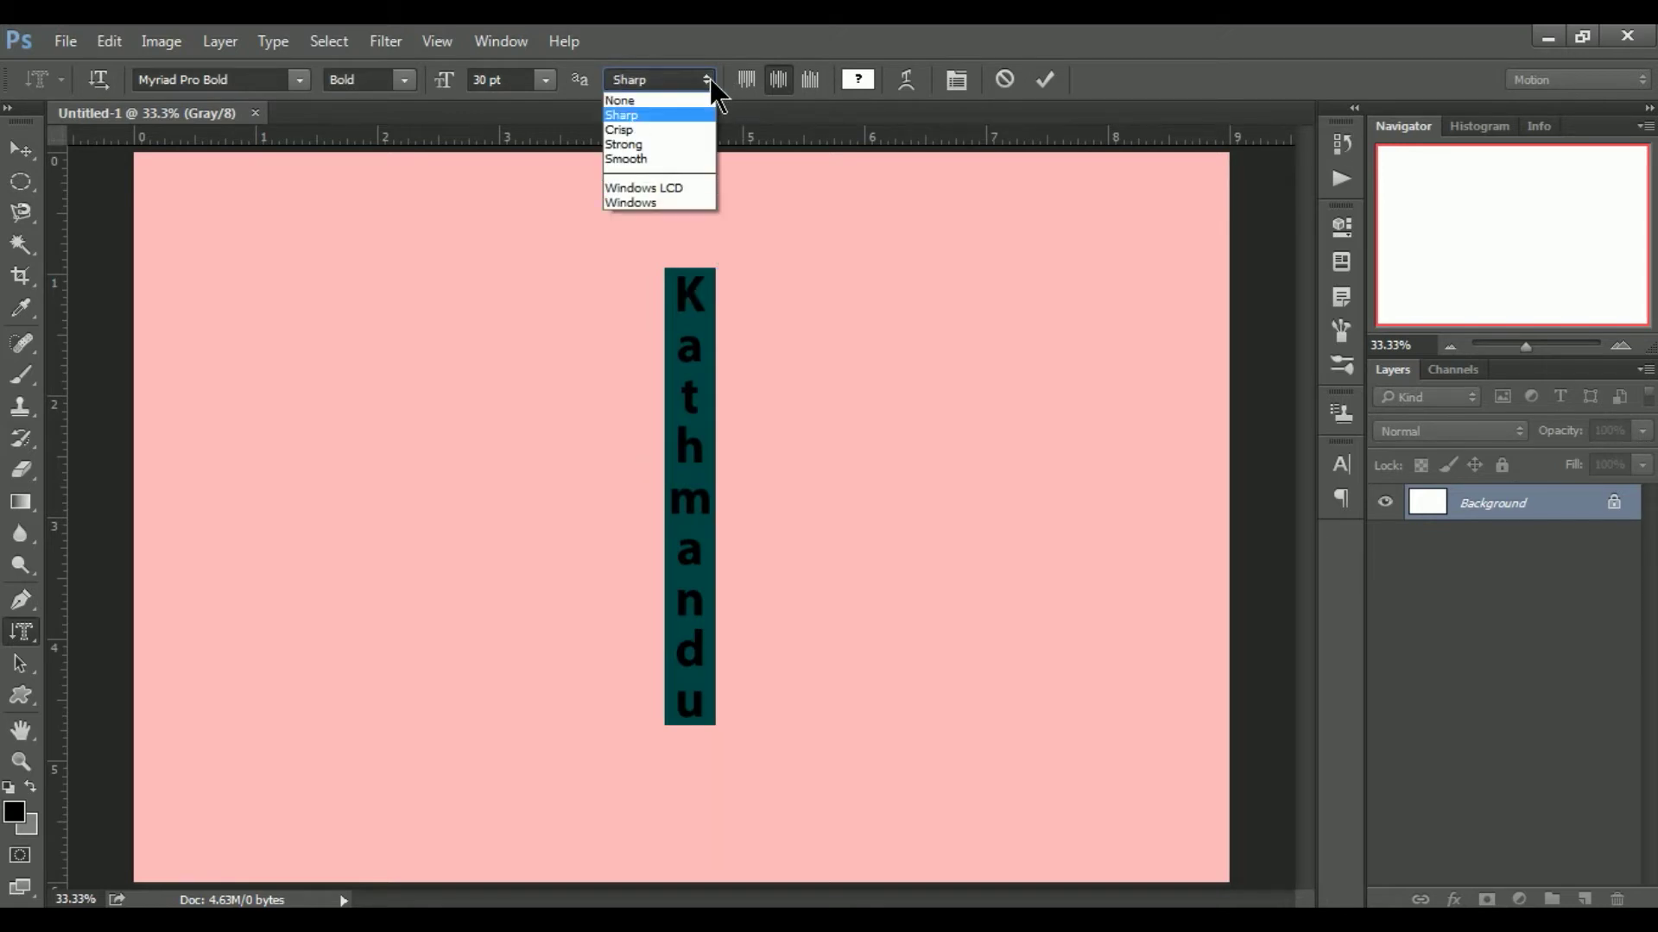
pyautogui.click(640, 130)
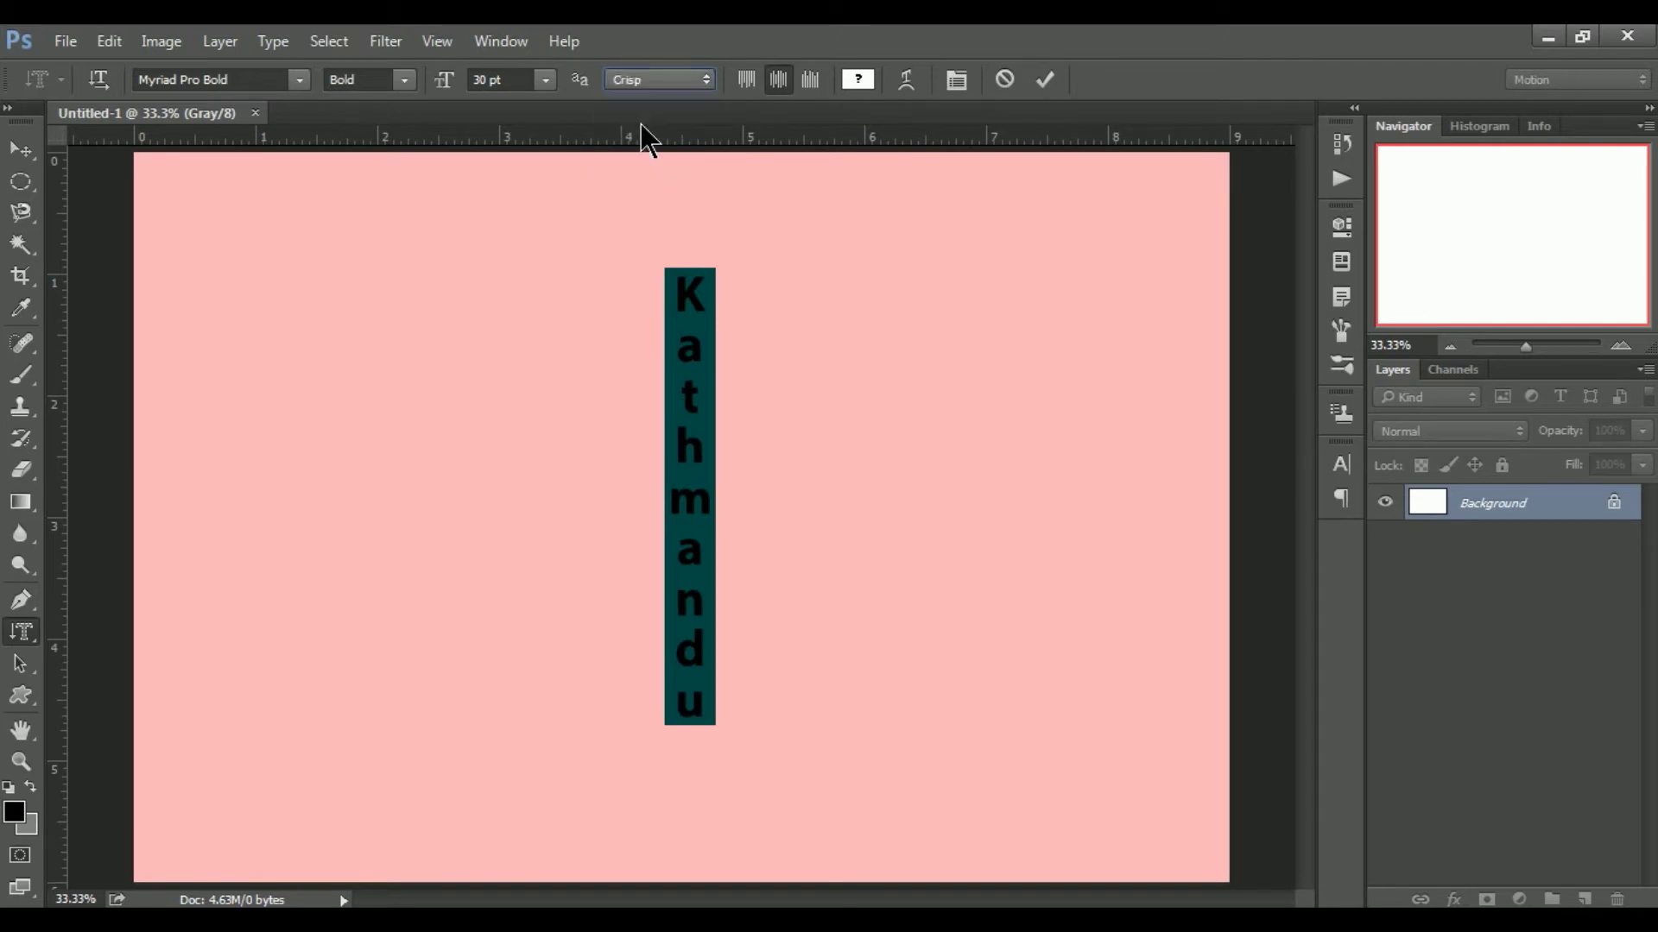
pyautogui.click(707, 78)
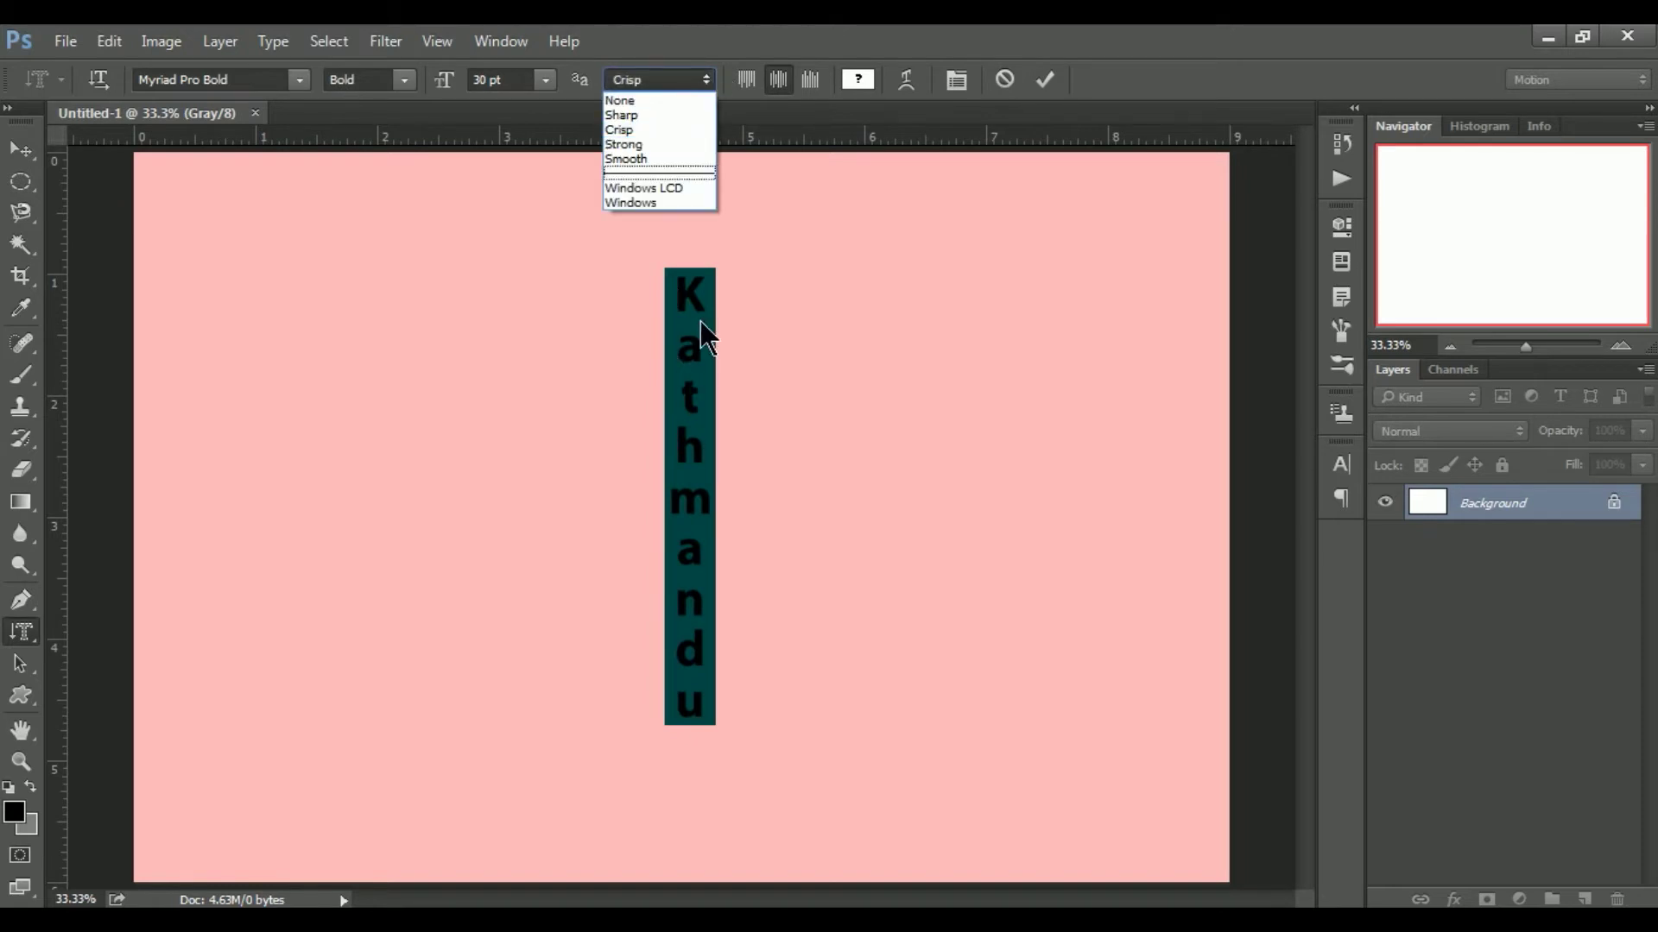
pyautogui.click(641, 101)
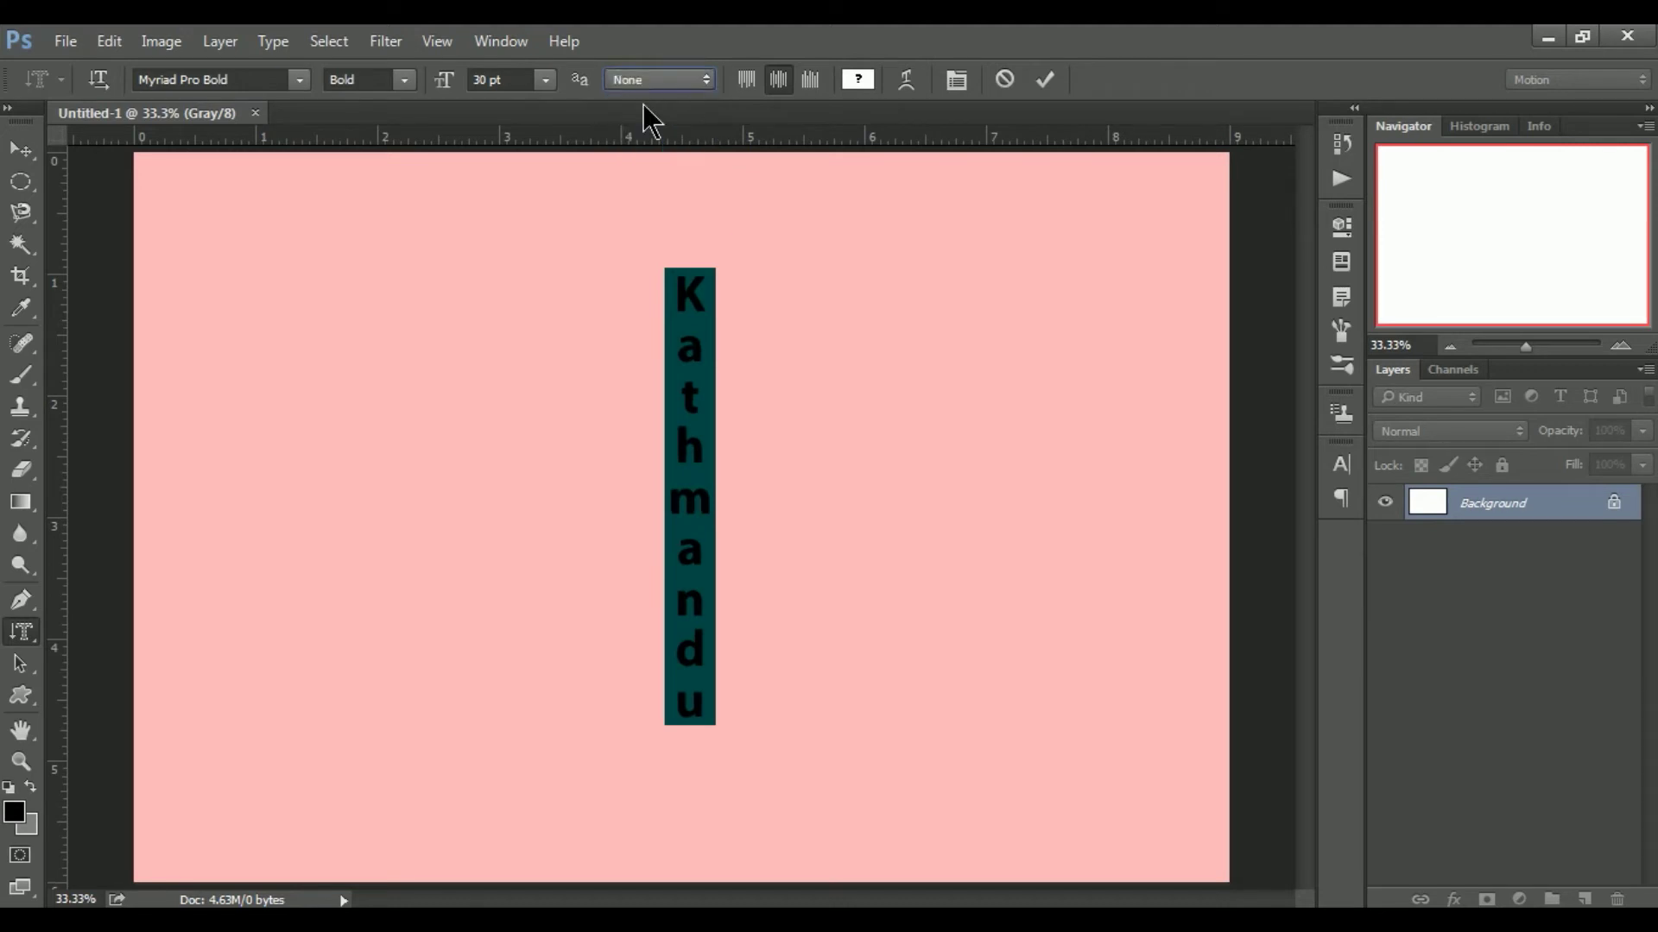
# Try top and bottom alignment on the vertical word and return it to center alignment.
pyautogui.click(746, 79)
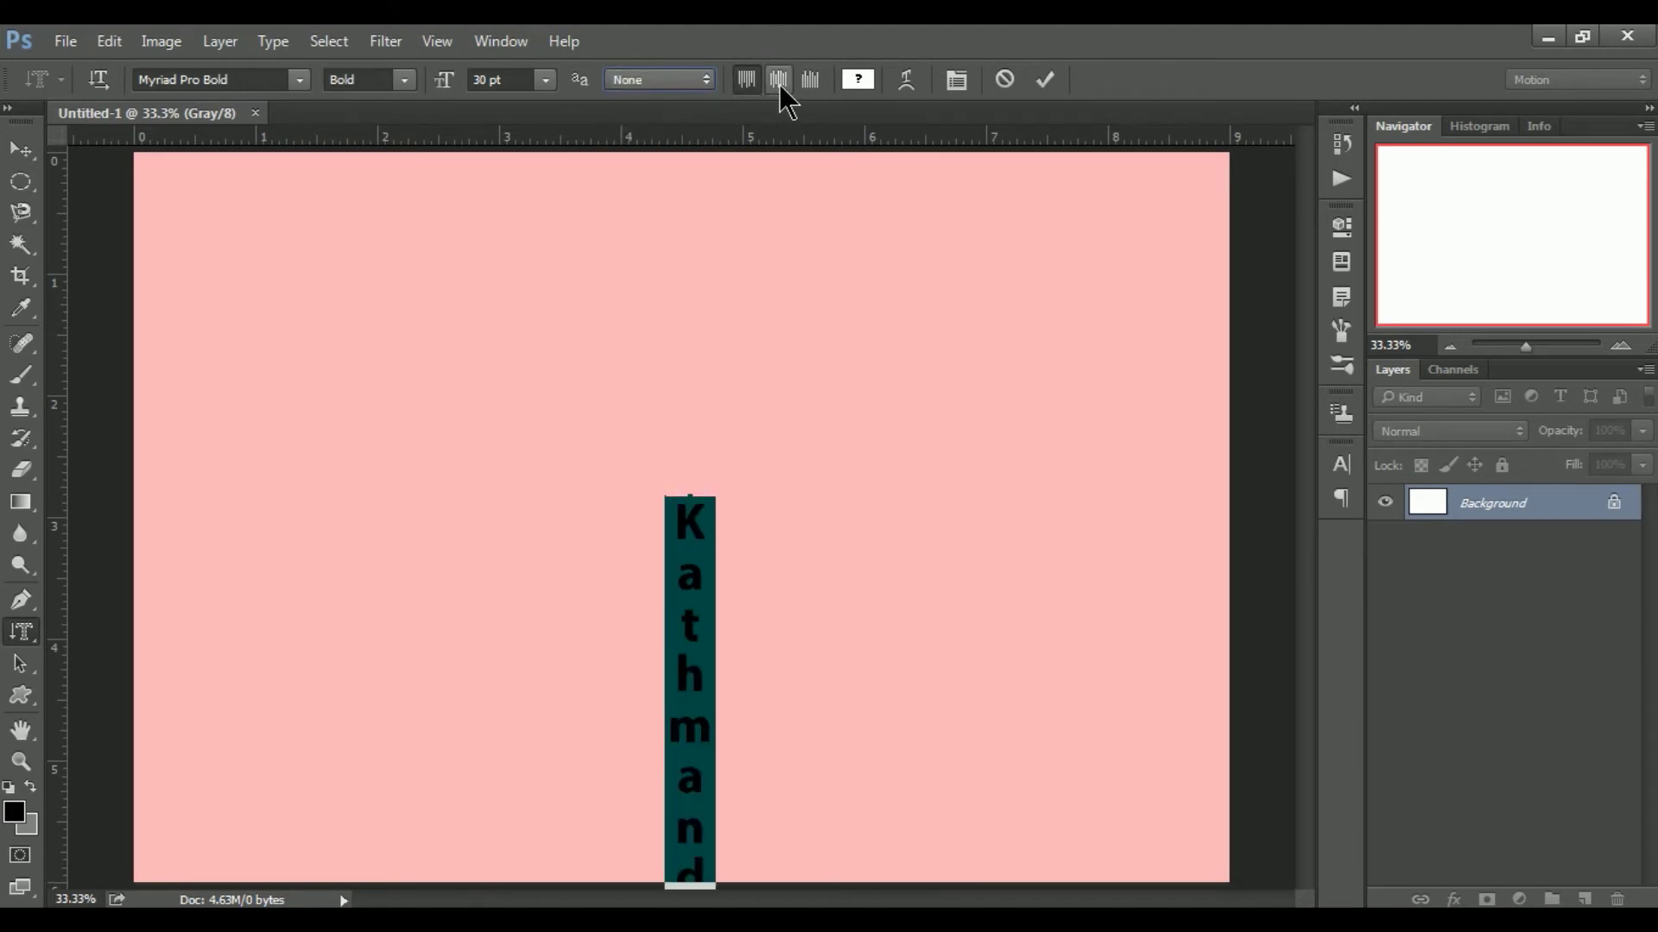
pyautogui.click(779, 85)
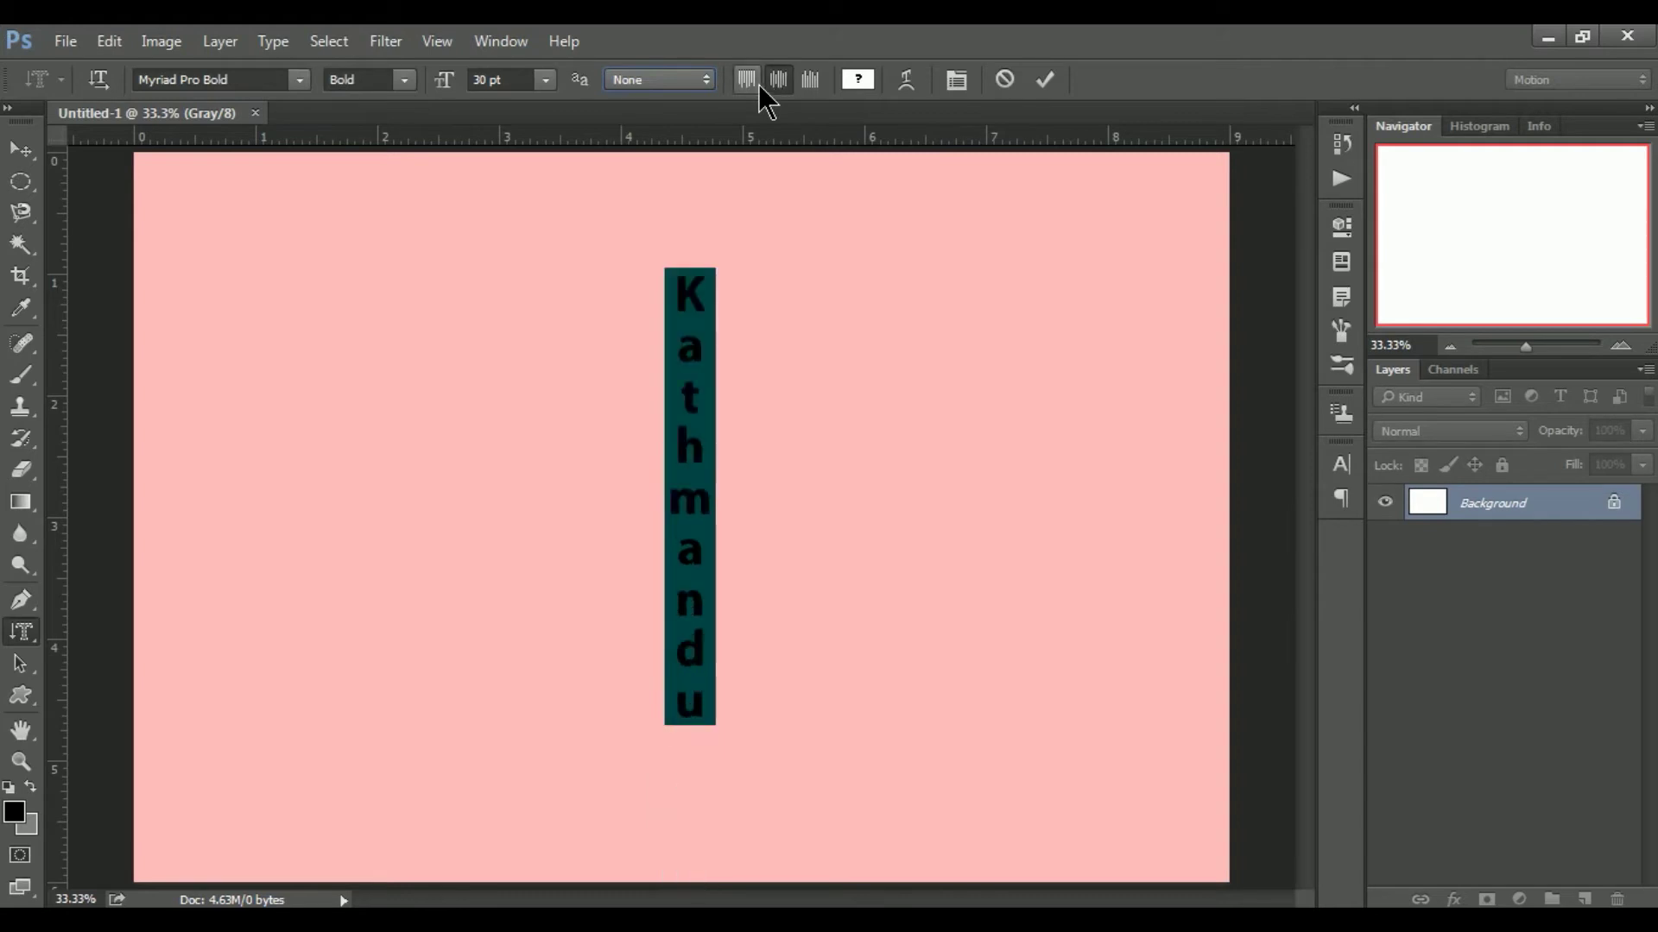
pyautogui.click(756, 84)
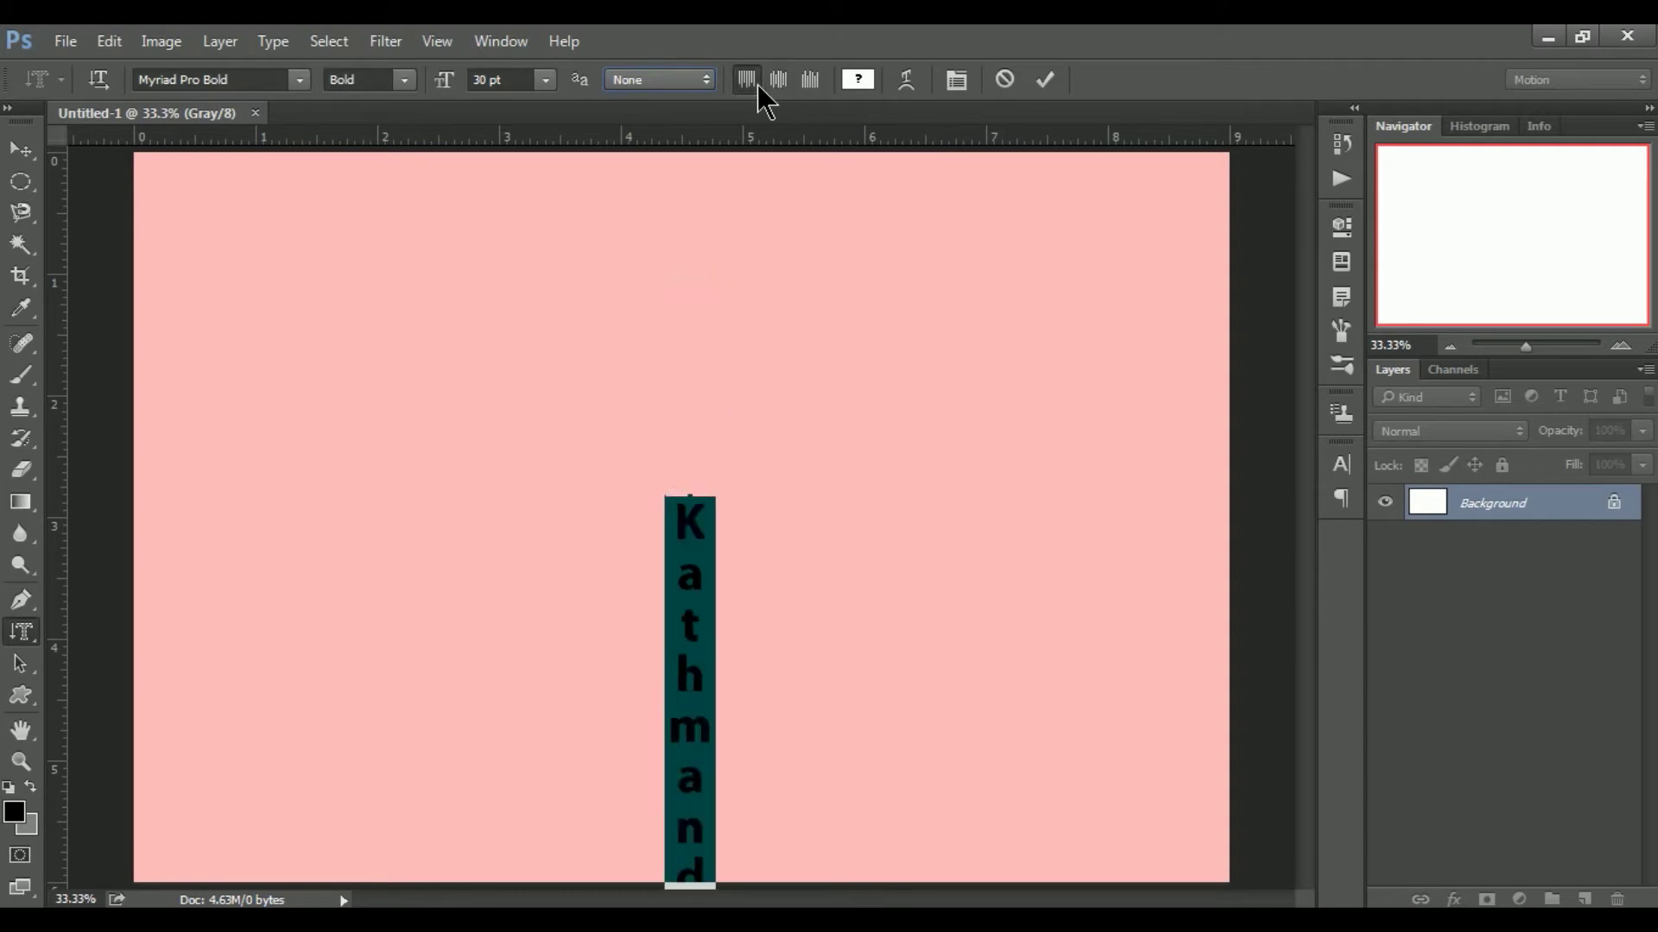
pyautogui.click(811, 86)
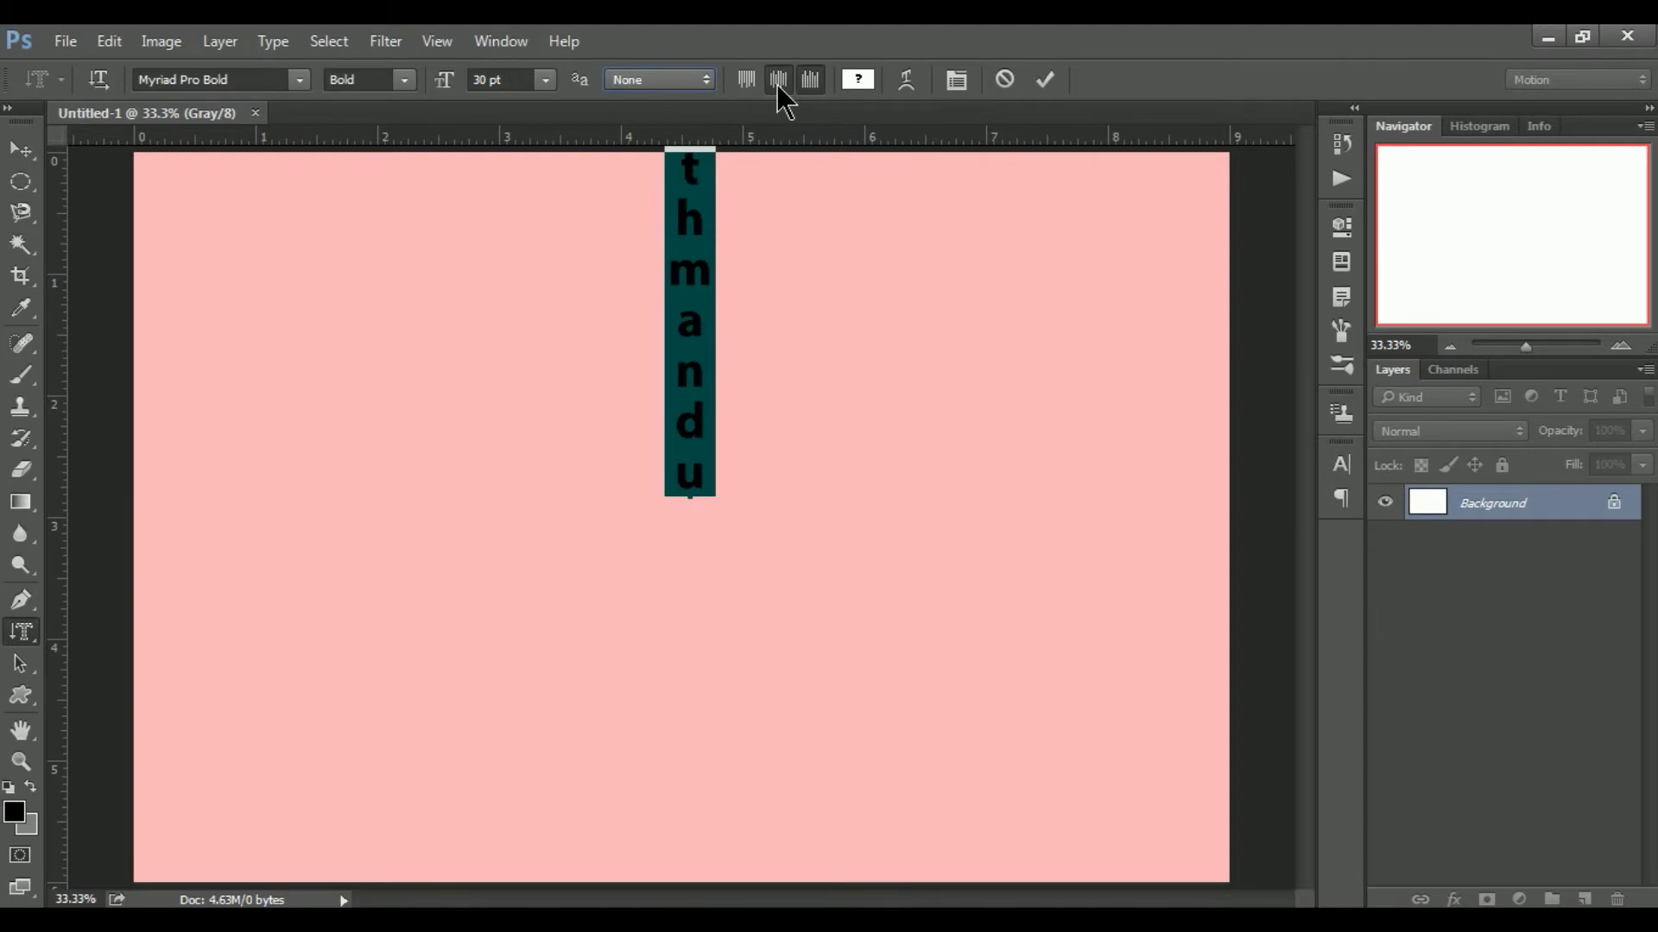
pyautogui.click(779, 85)
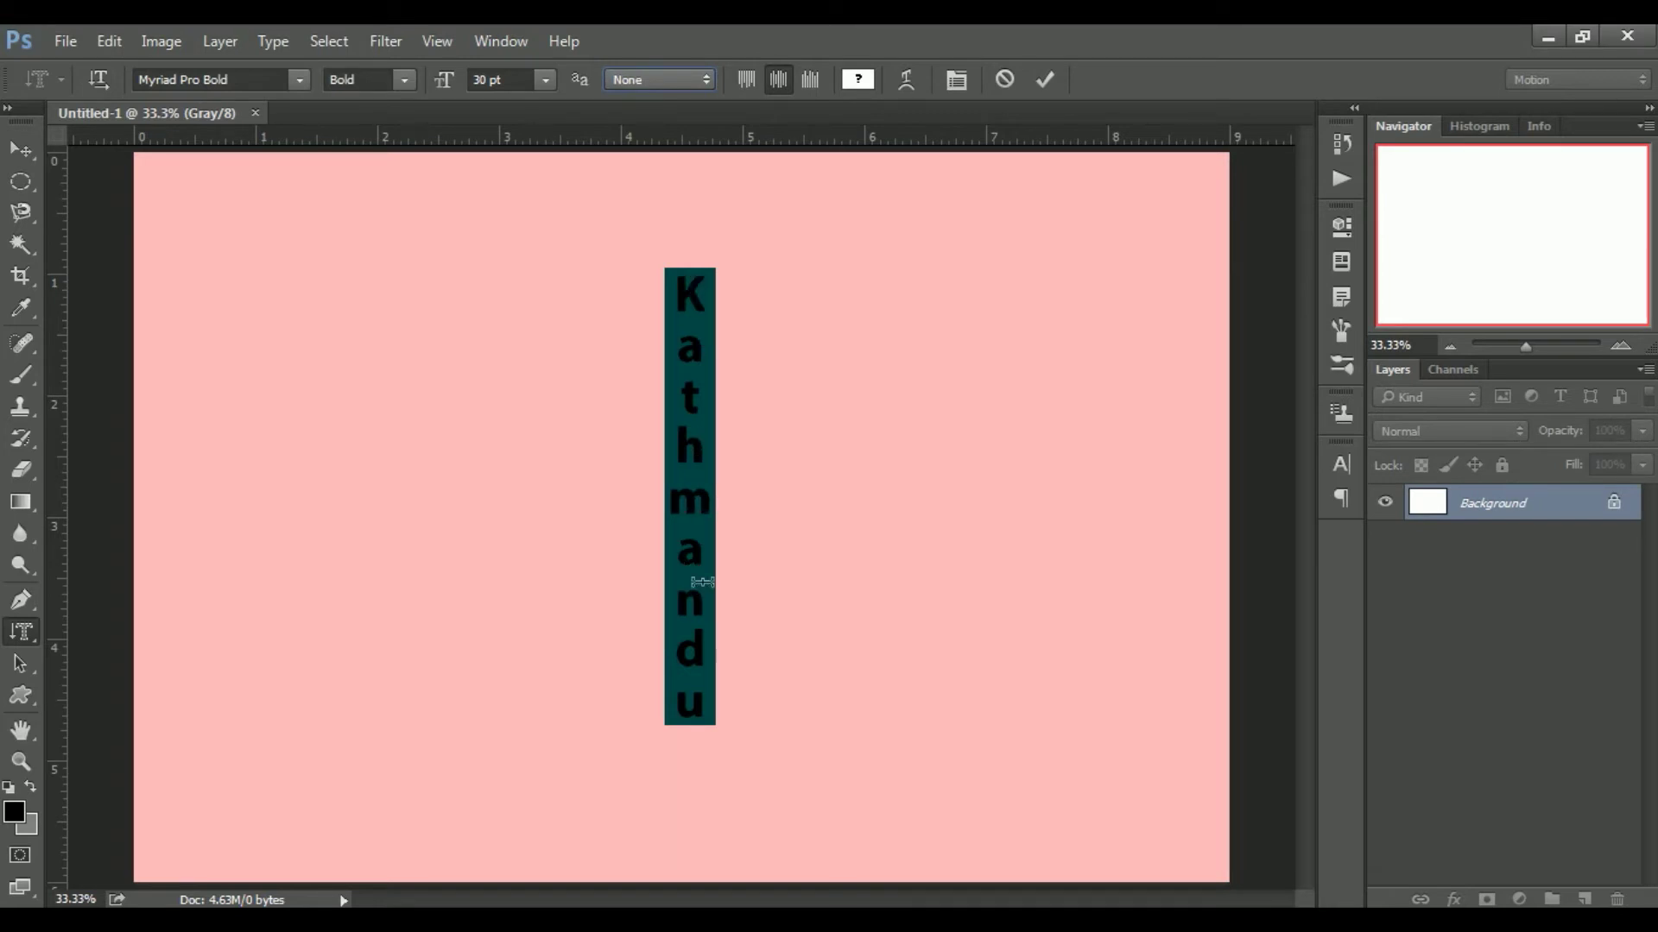
# Preview the Arc, Arc Lower and Arch warp styles on the vertical word.
pyautogui.click(908, 83)
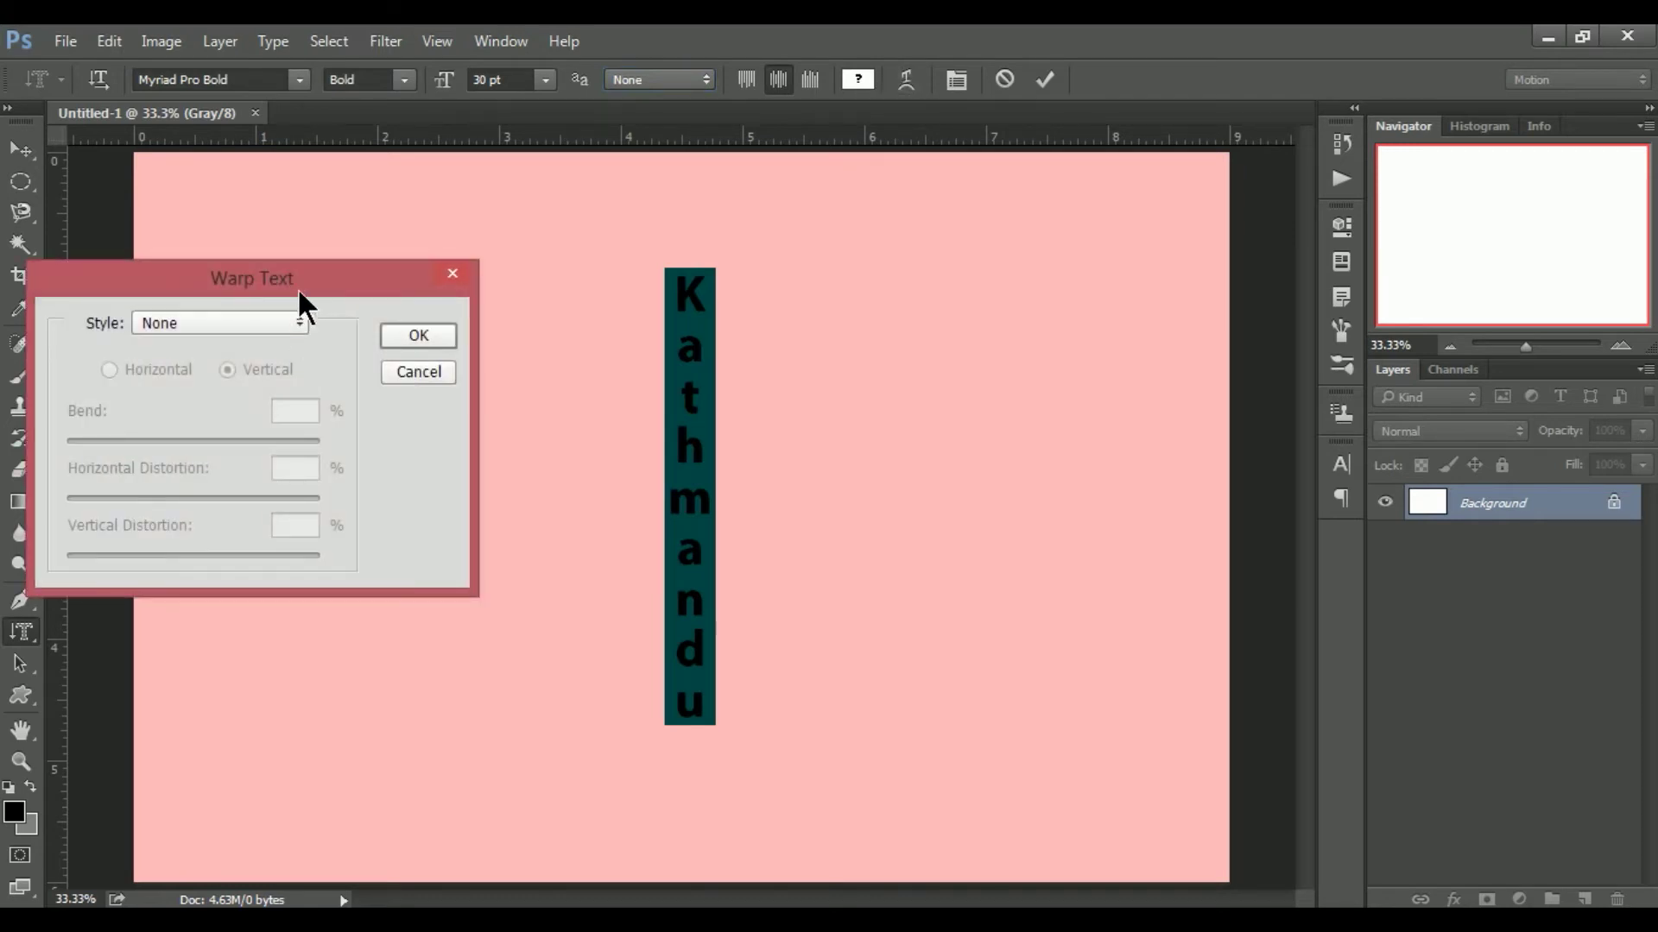
pyautogui.moveTo(309, 280); pyautogui.dragTo(388, 226)
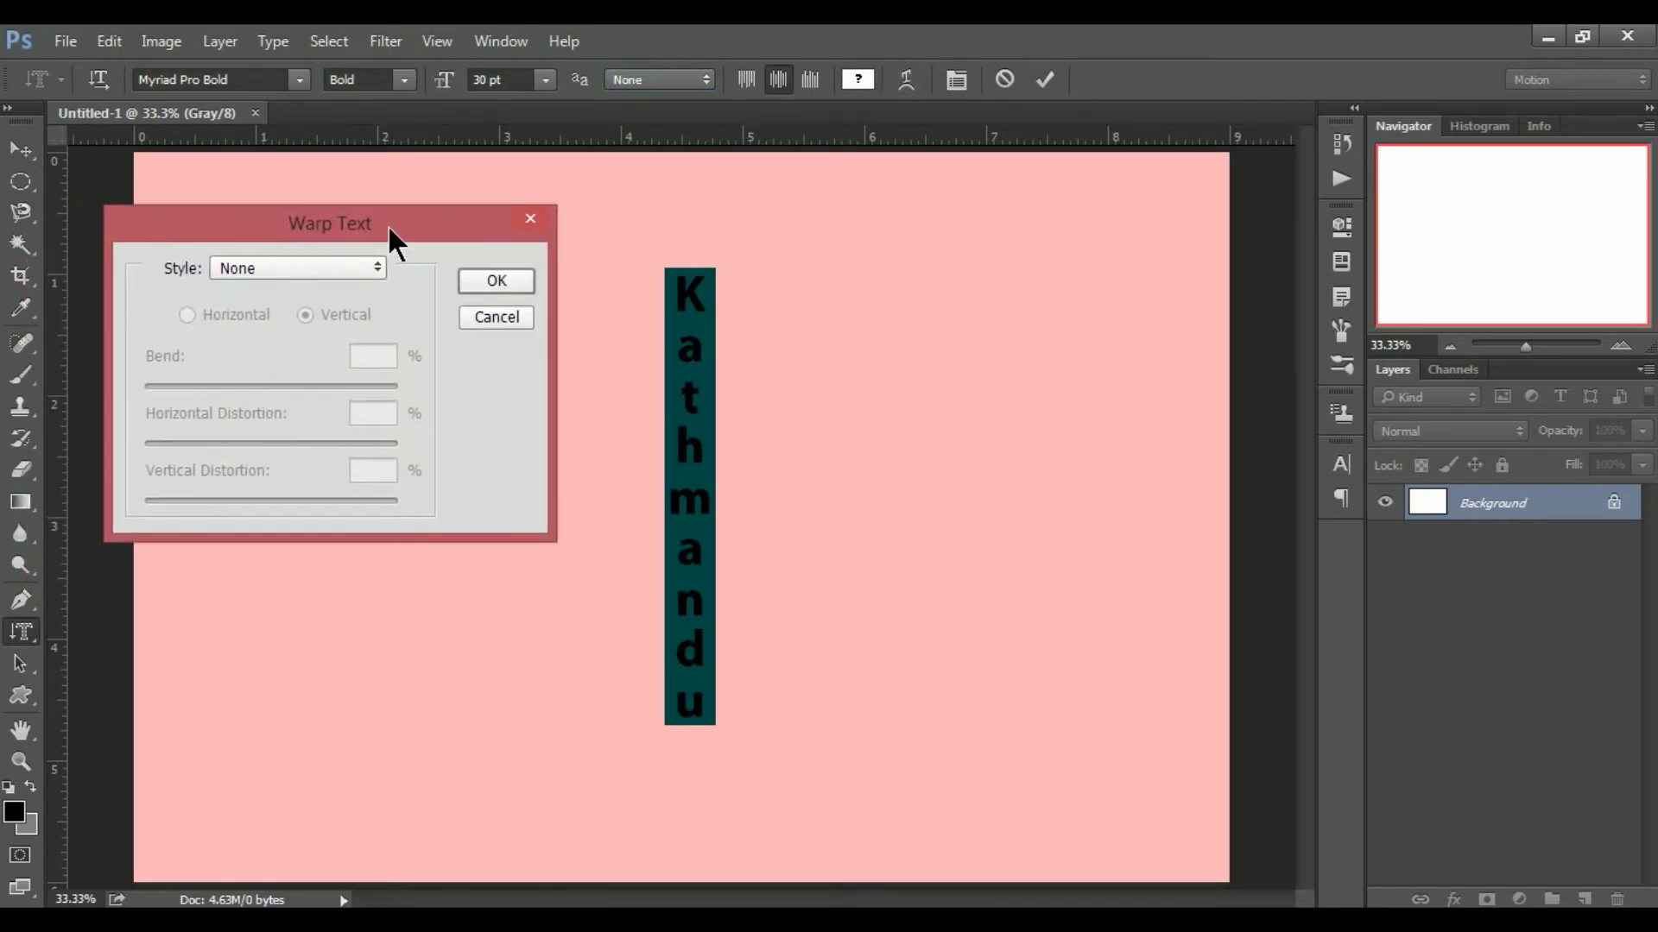
pyautogui.click(377, 271)
pyautogui.click(289, 337)
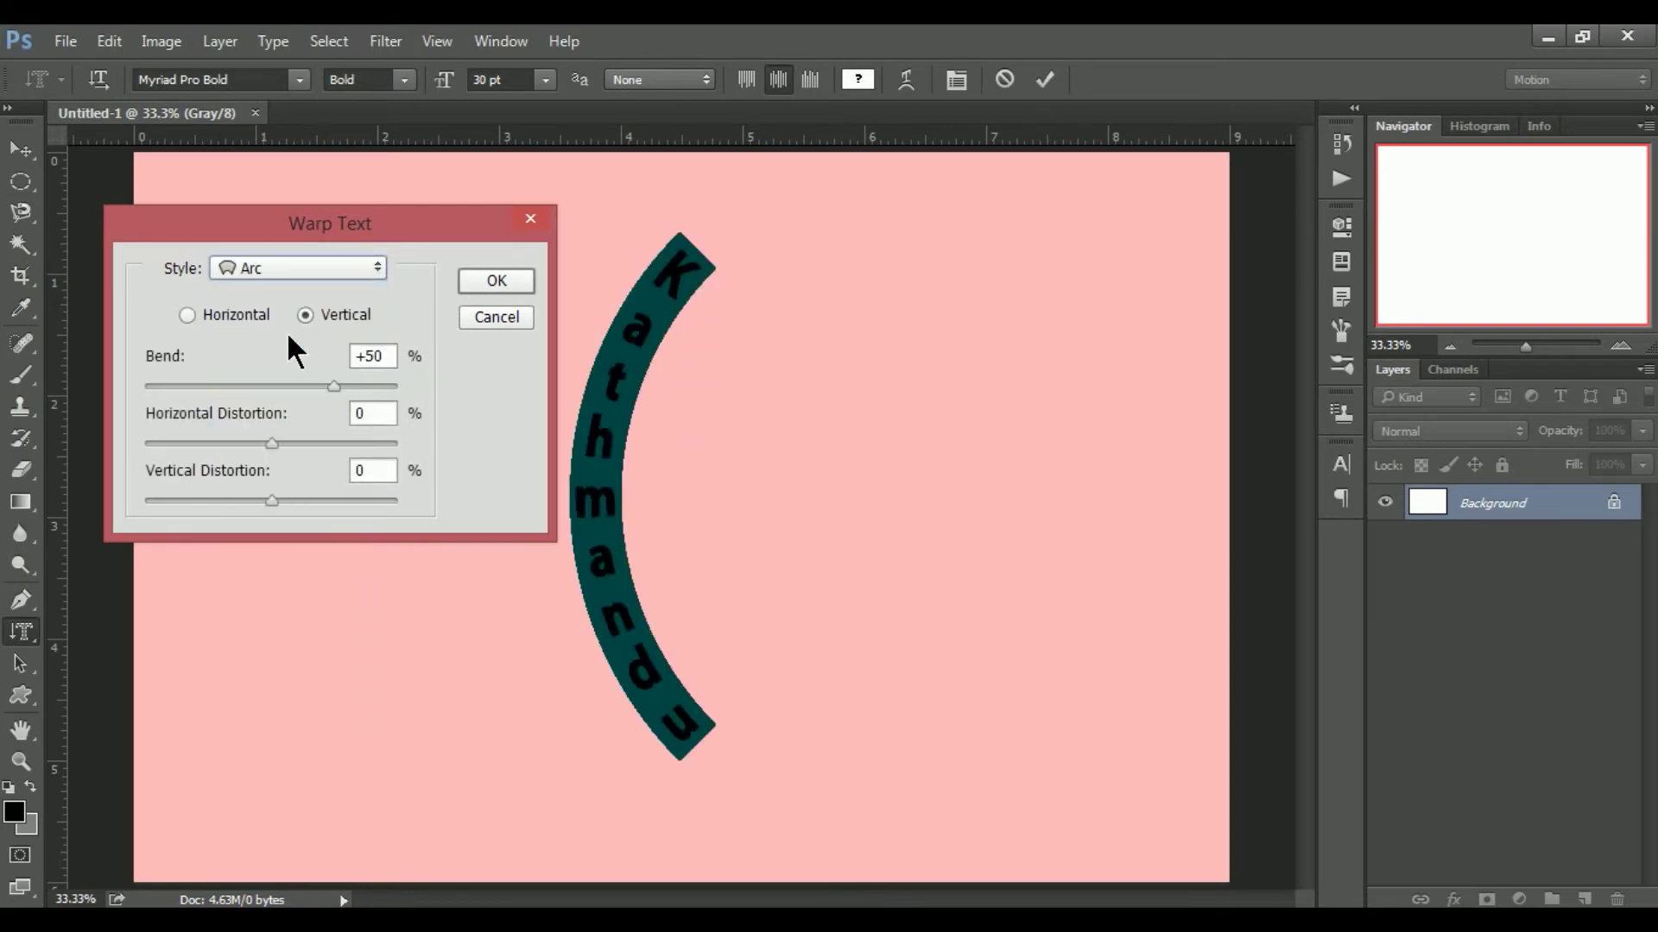
pyautogui.click(371, 264)
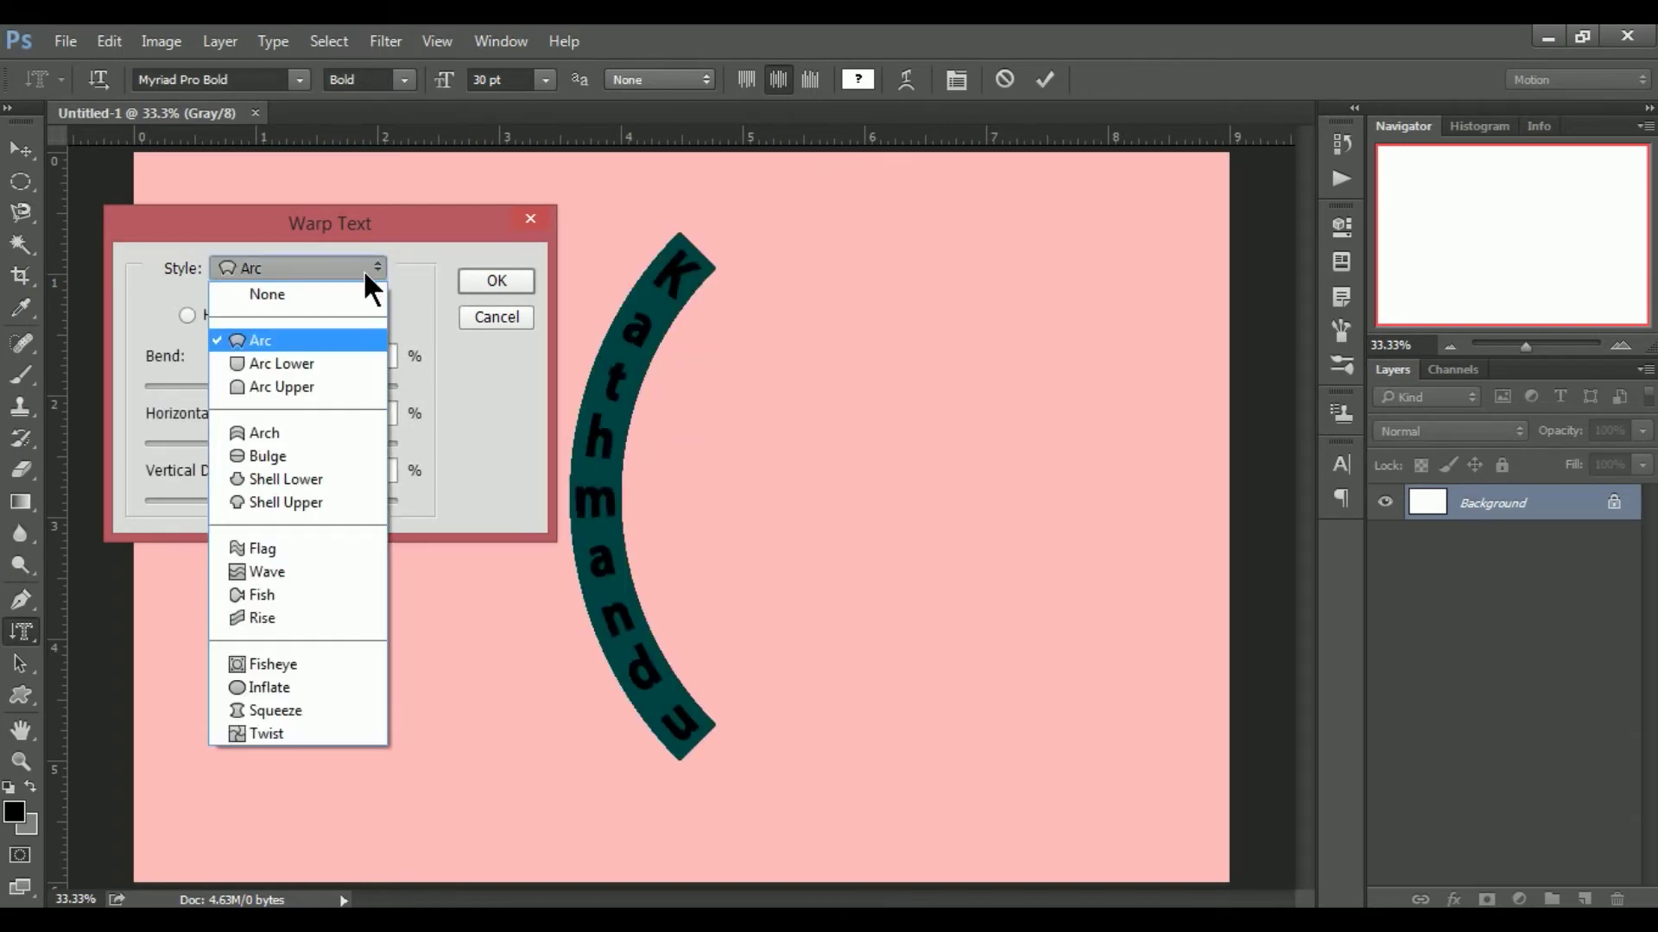
pyautogui.click(297, 360)
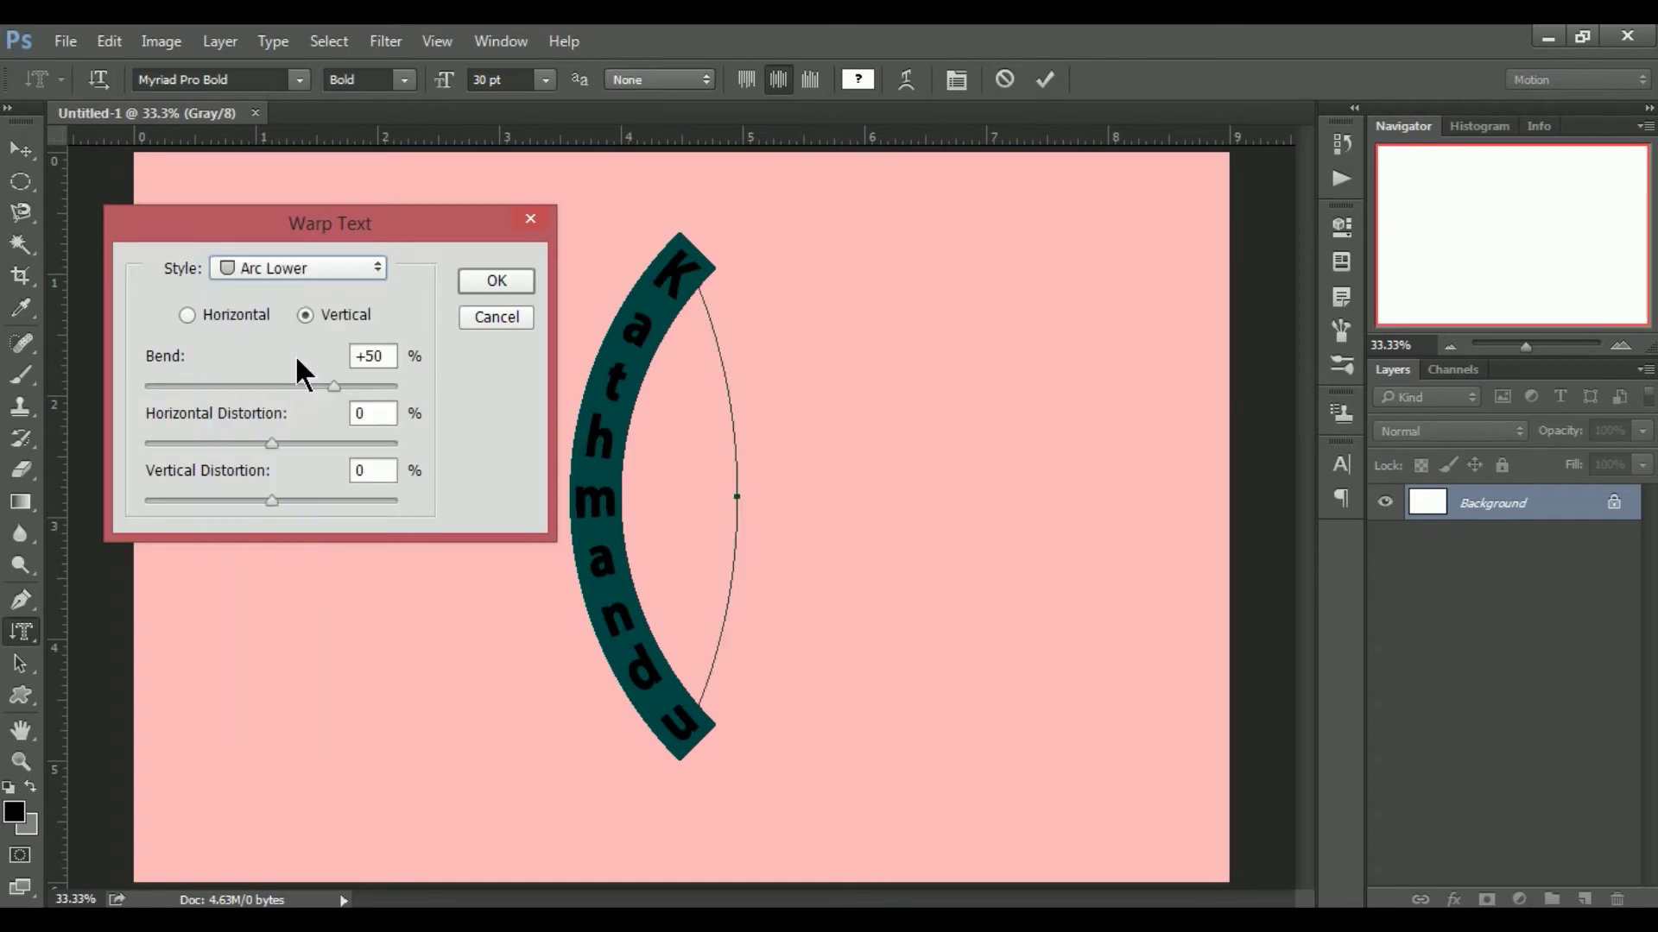
pyautogui.click(366, 266)
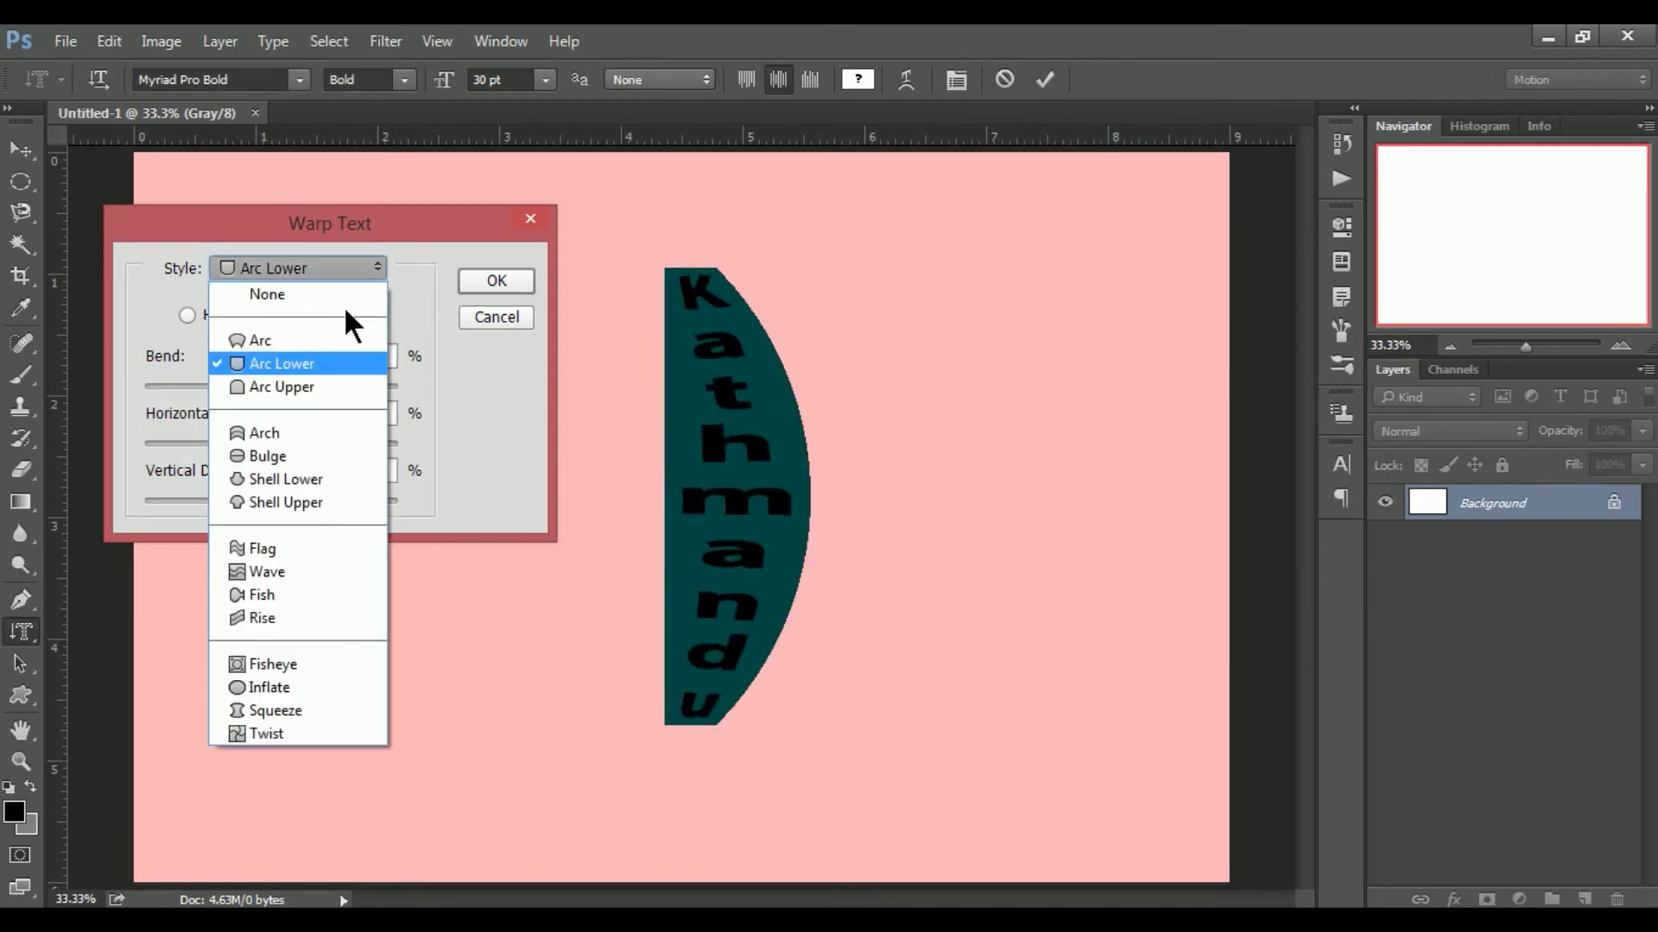
pyautogui.click(281, 435)
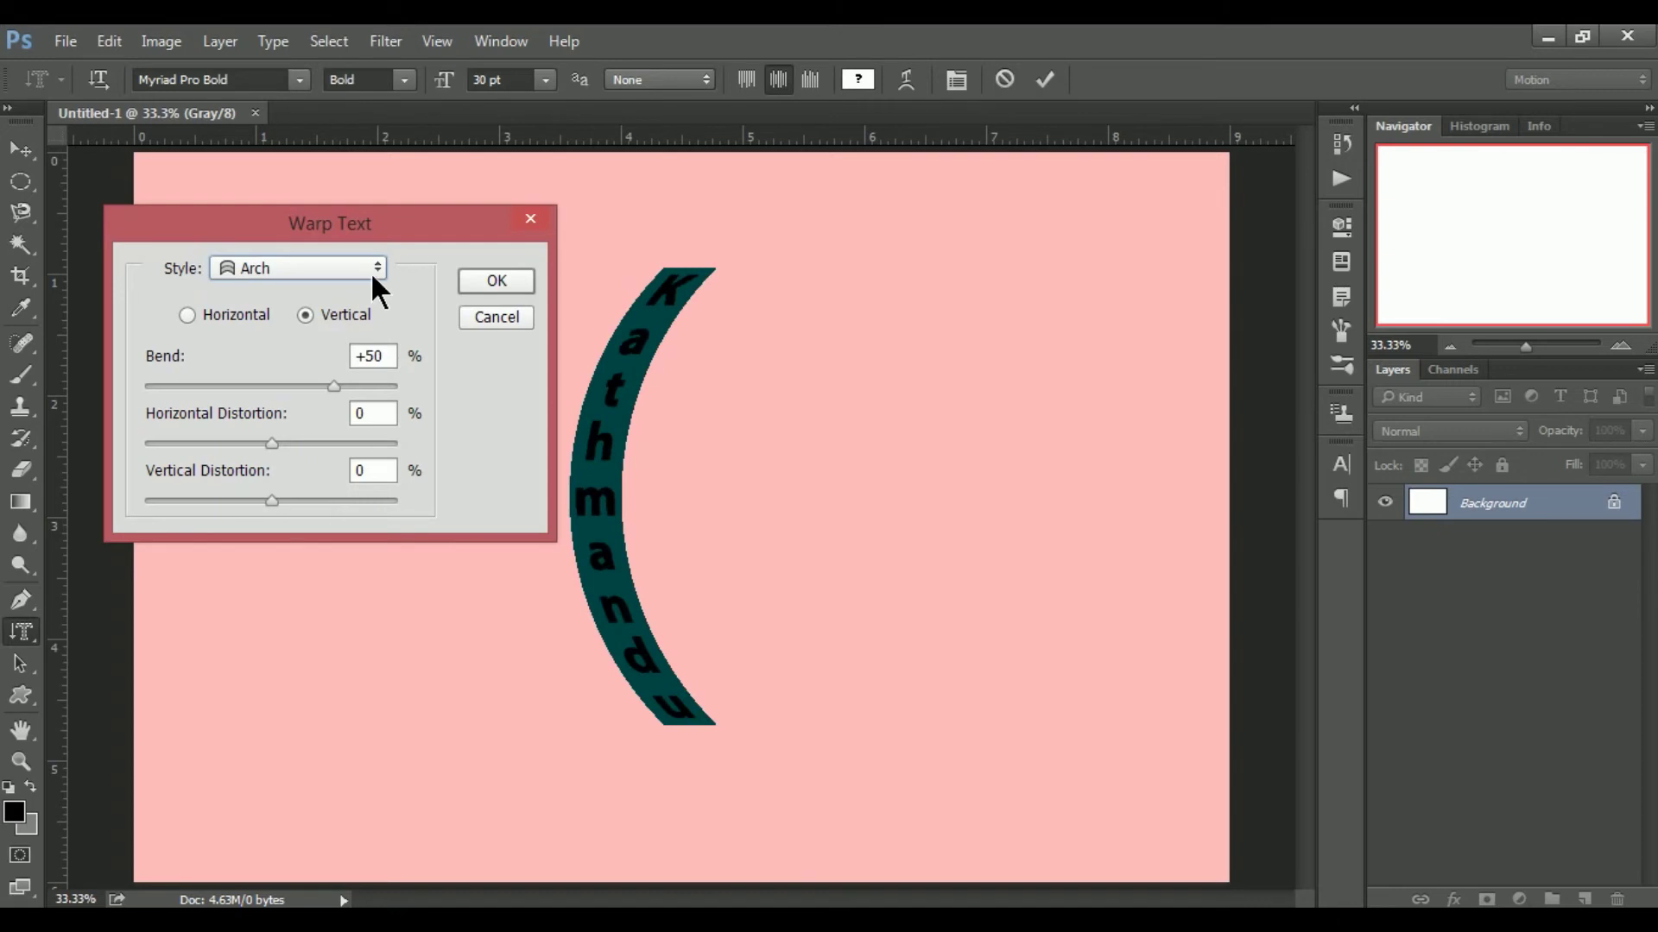
# Try the Arch warp with a bend of +36% and a vertical distortion of -4%, and cancel the warp.
pyautogui.moveTo(334, 386); pyautogui.dragTo(316, 385)
pyautogui.moveTo(272, 499)
pyautogui.mouseDown()
pyautogui.moveTo(300, 499)
pyautogui.moveTo(265, 499)
pyautogui.mouseUp()
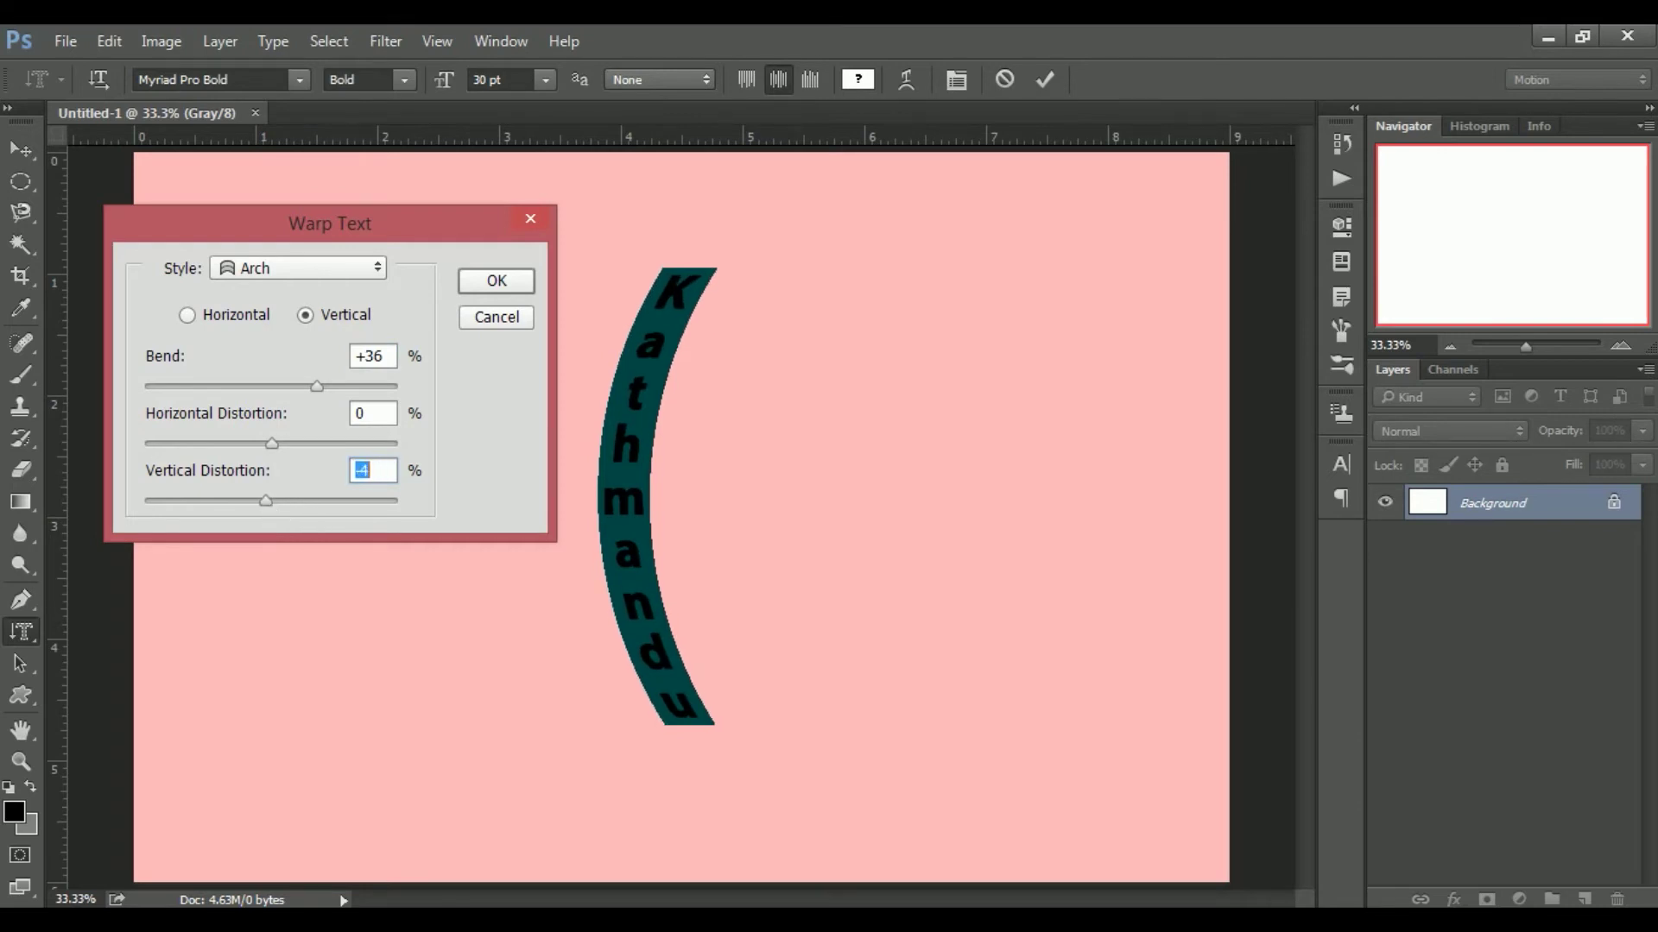
pyautogui.click(494, 313)
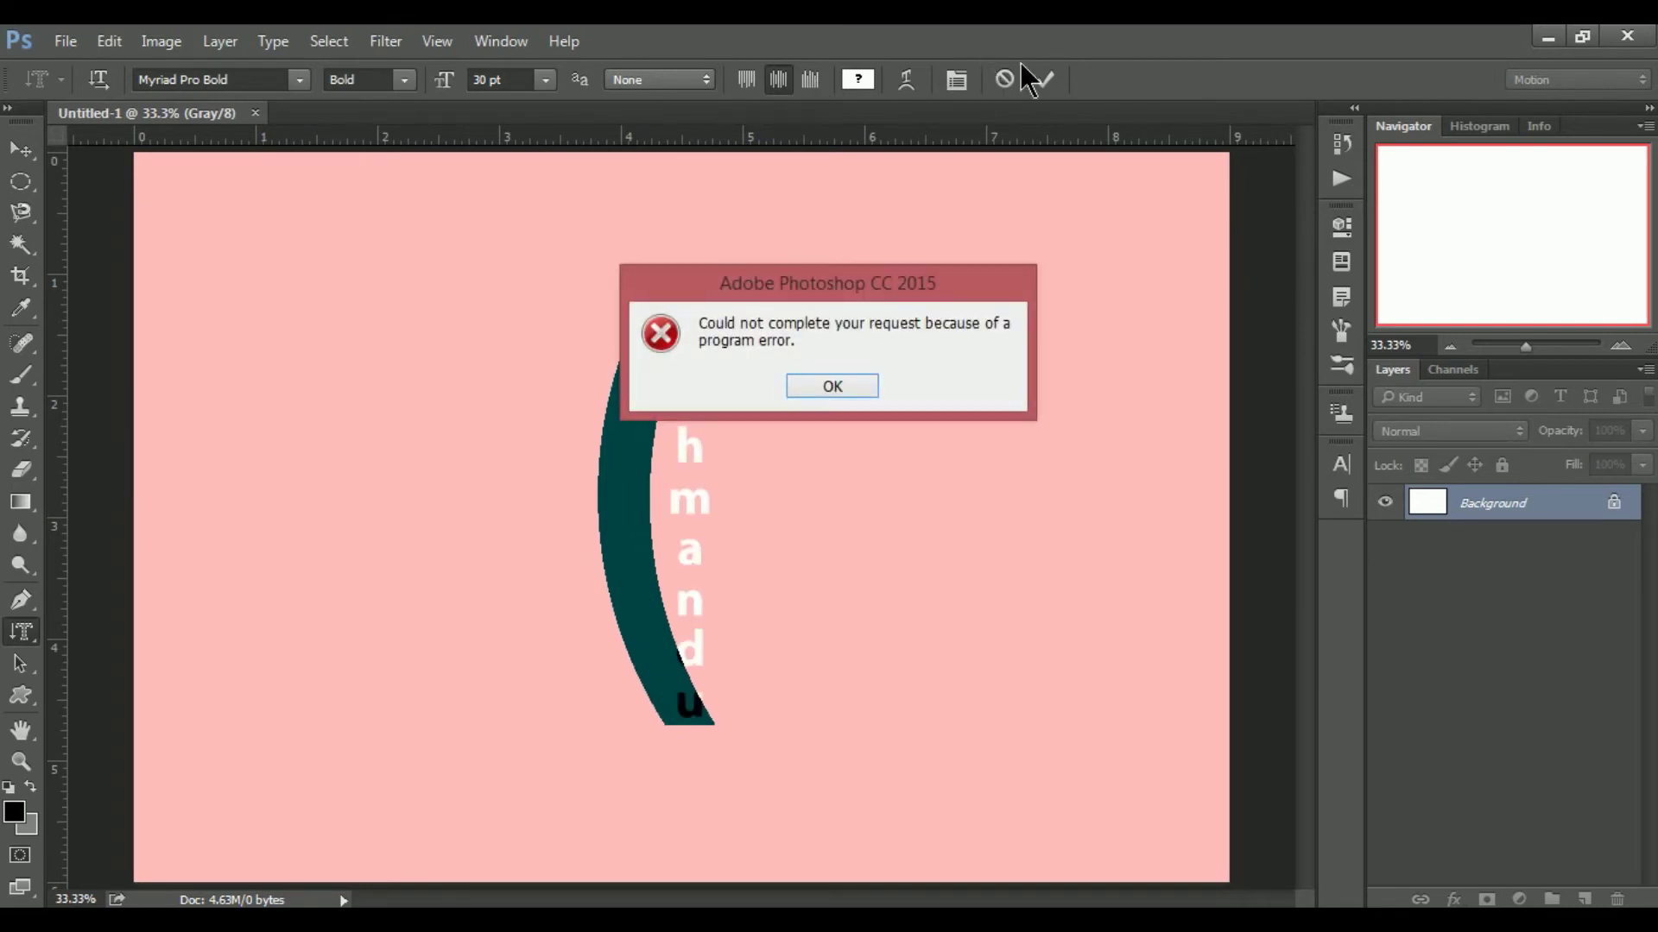
pyautogui.click(858, 386)
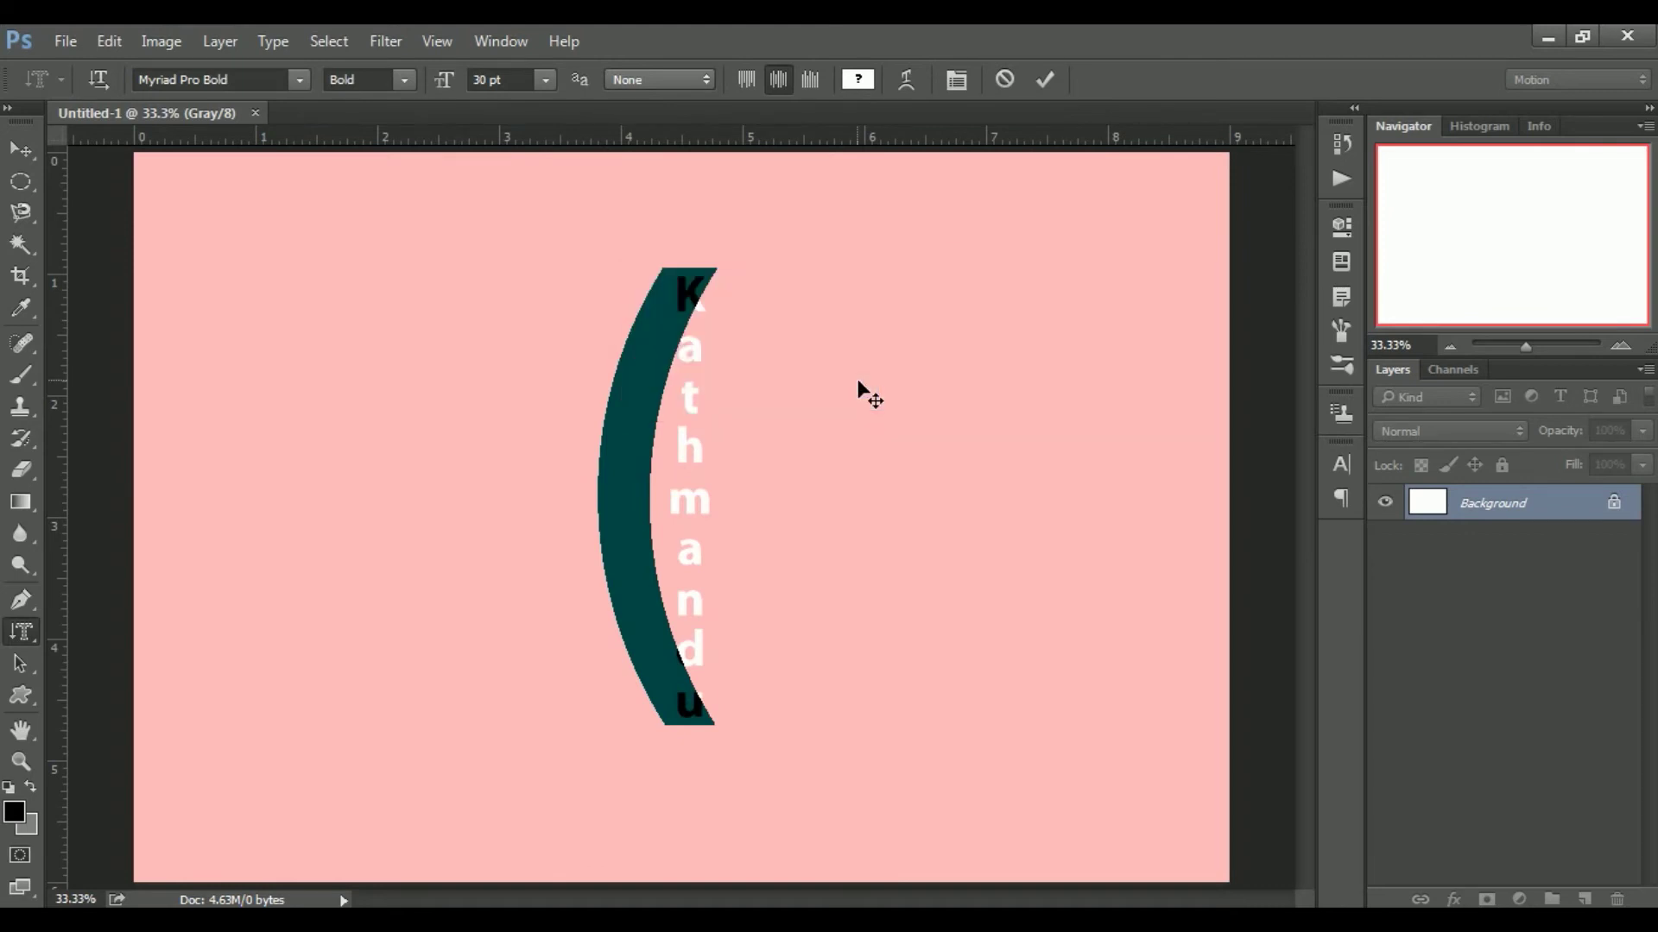
# Show the character settings and switch the word's font style to Italic and back to Bold.
pyautogui.click(955, 79)
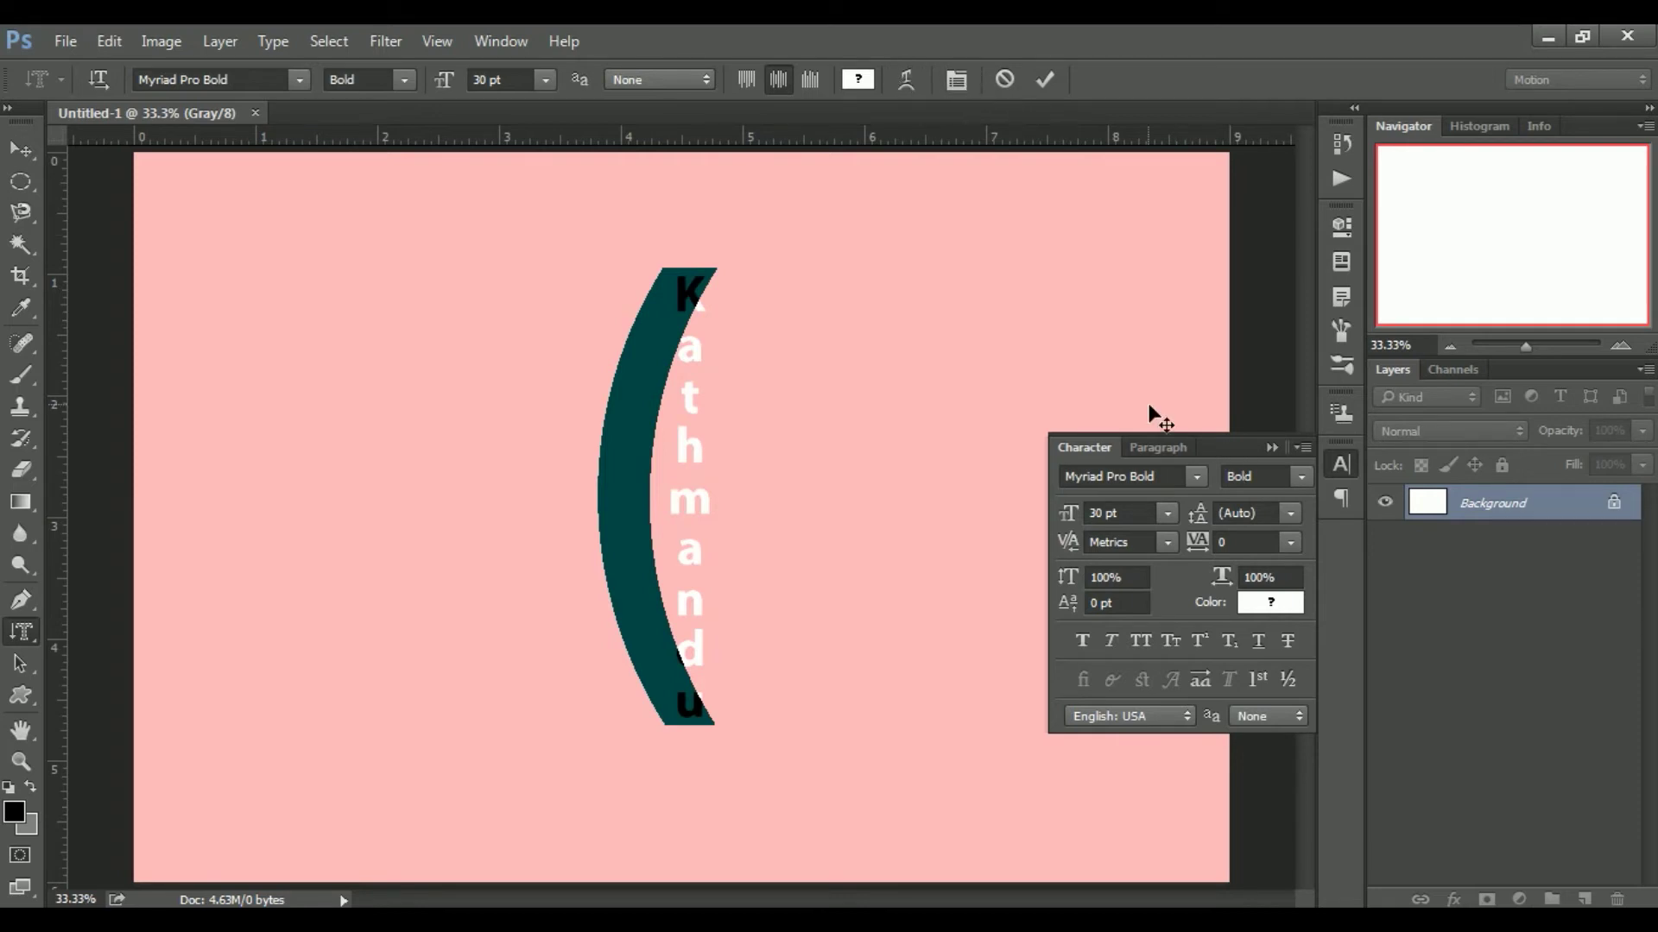
pyautogui.click(1301, 476)
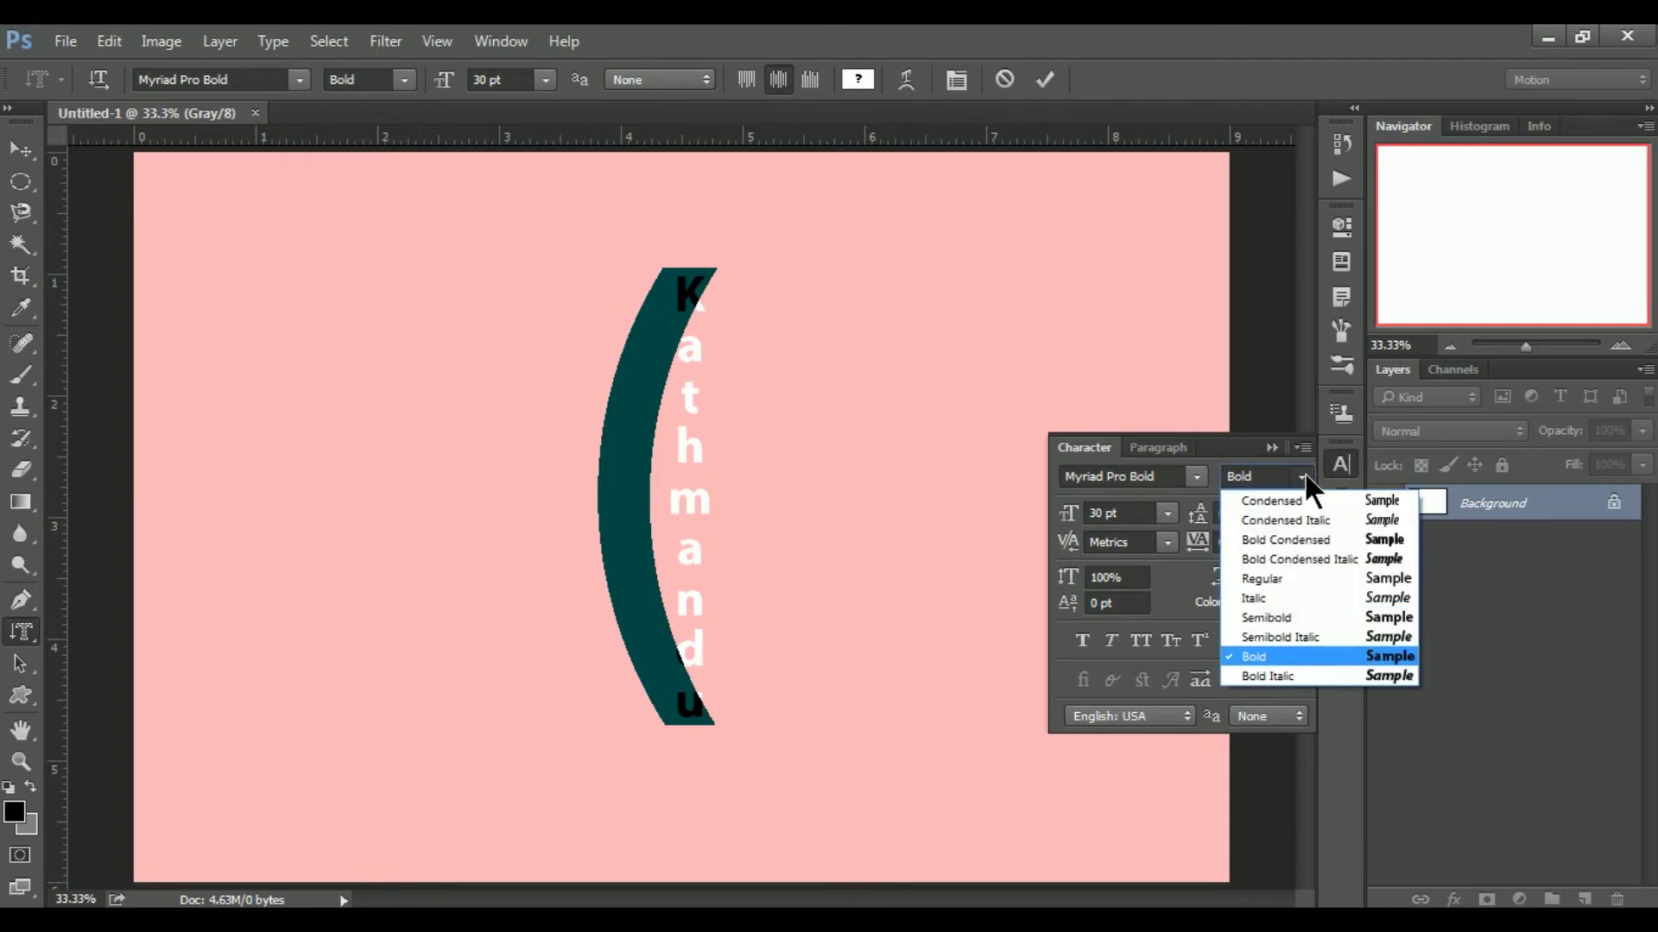
pyautogui.click(1272, 595)
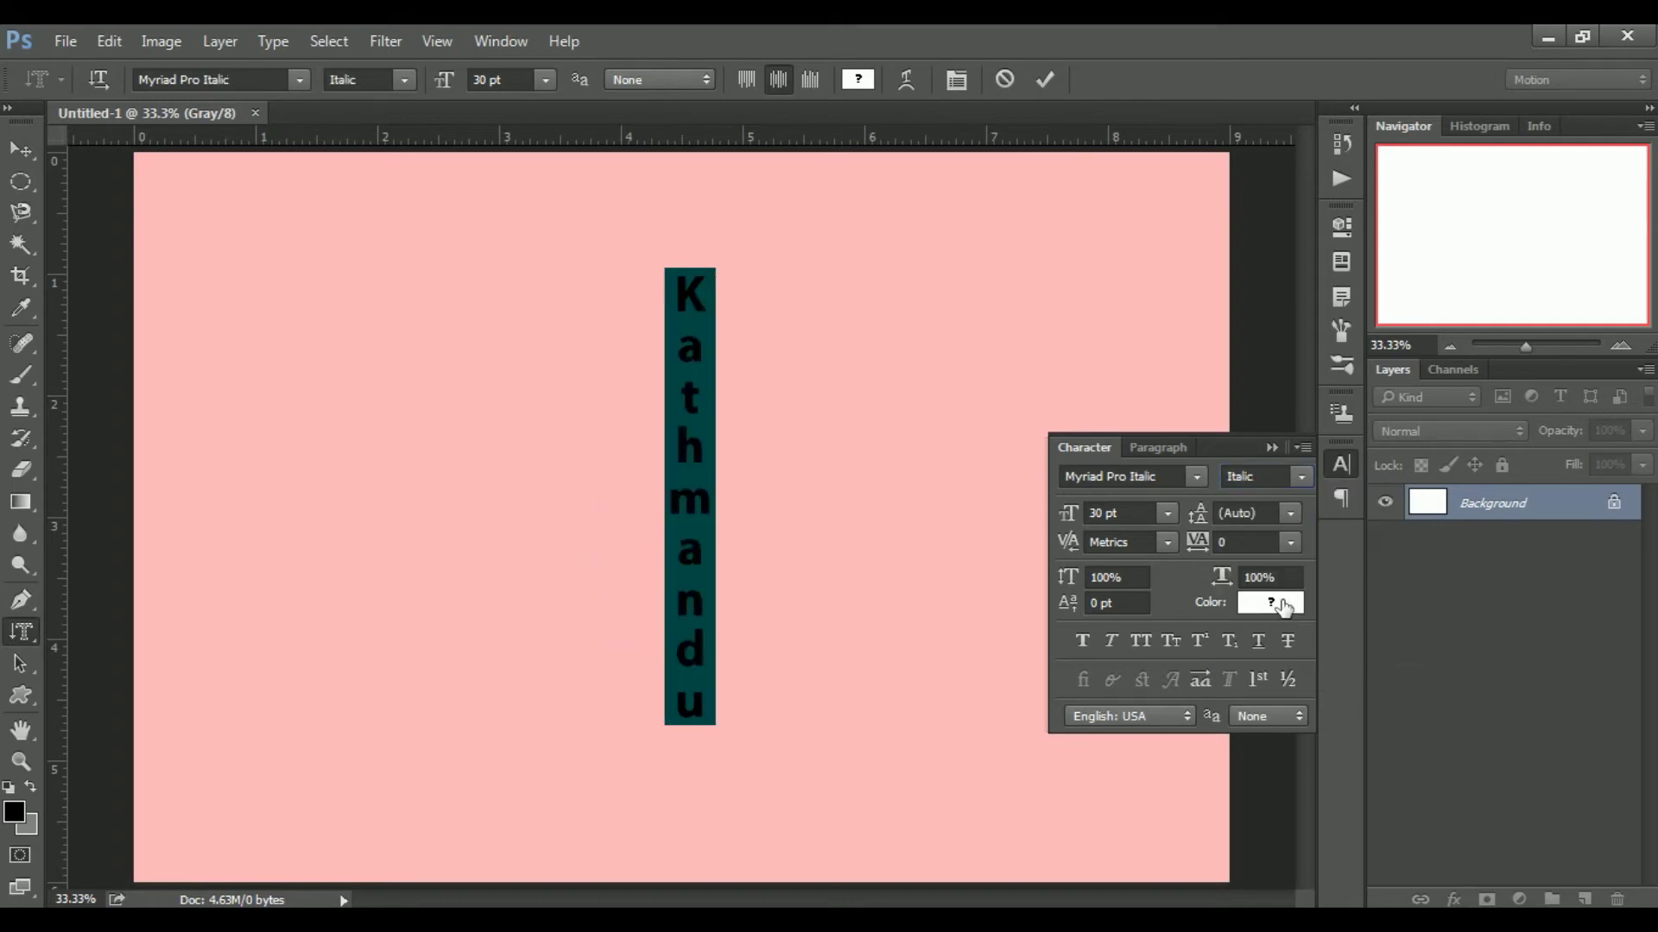
pyautogui.click(1302, 476)
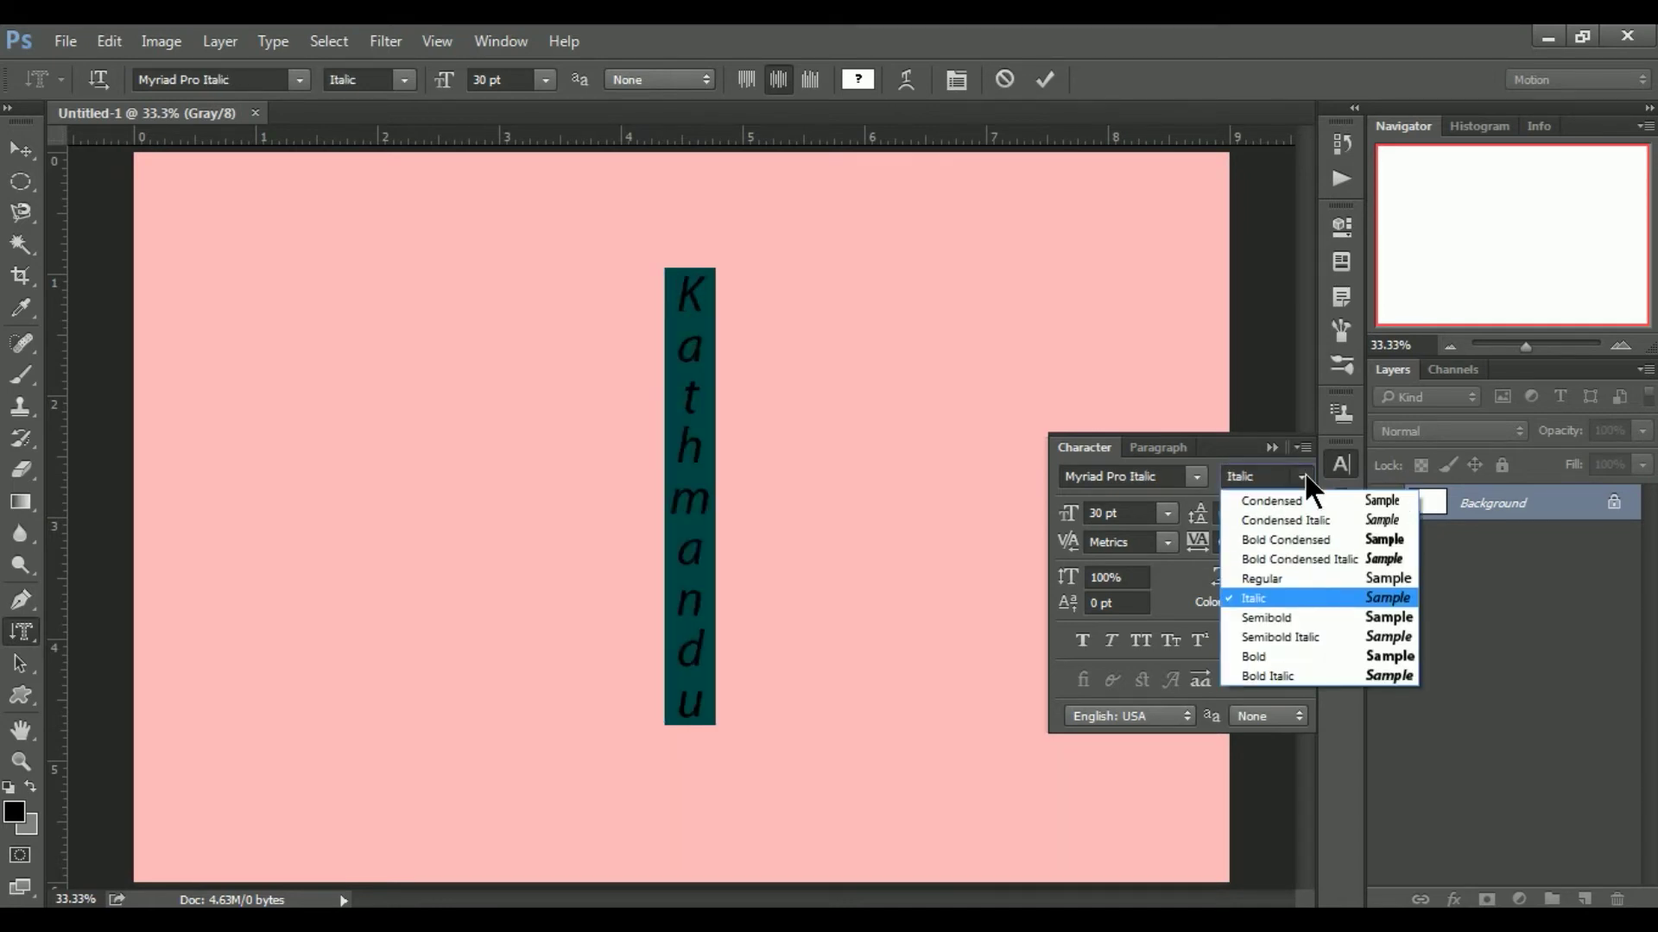
pyautogui.click(1264, 656)
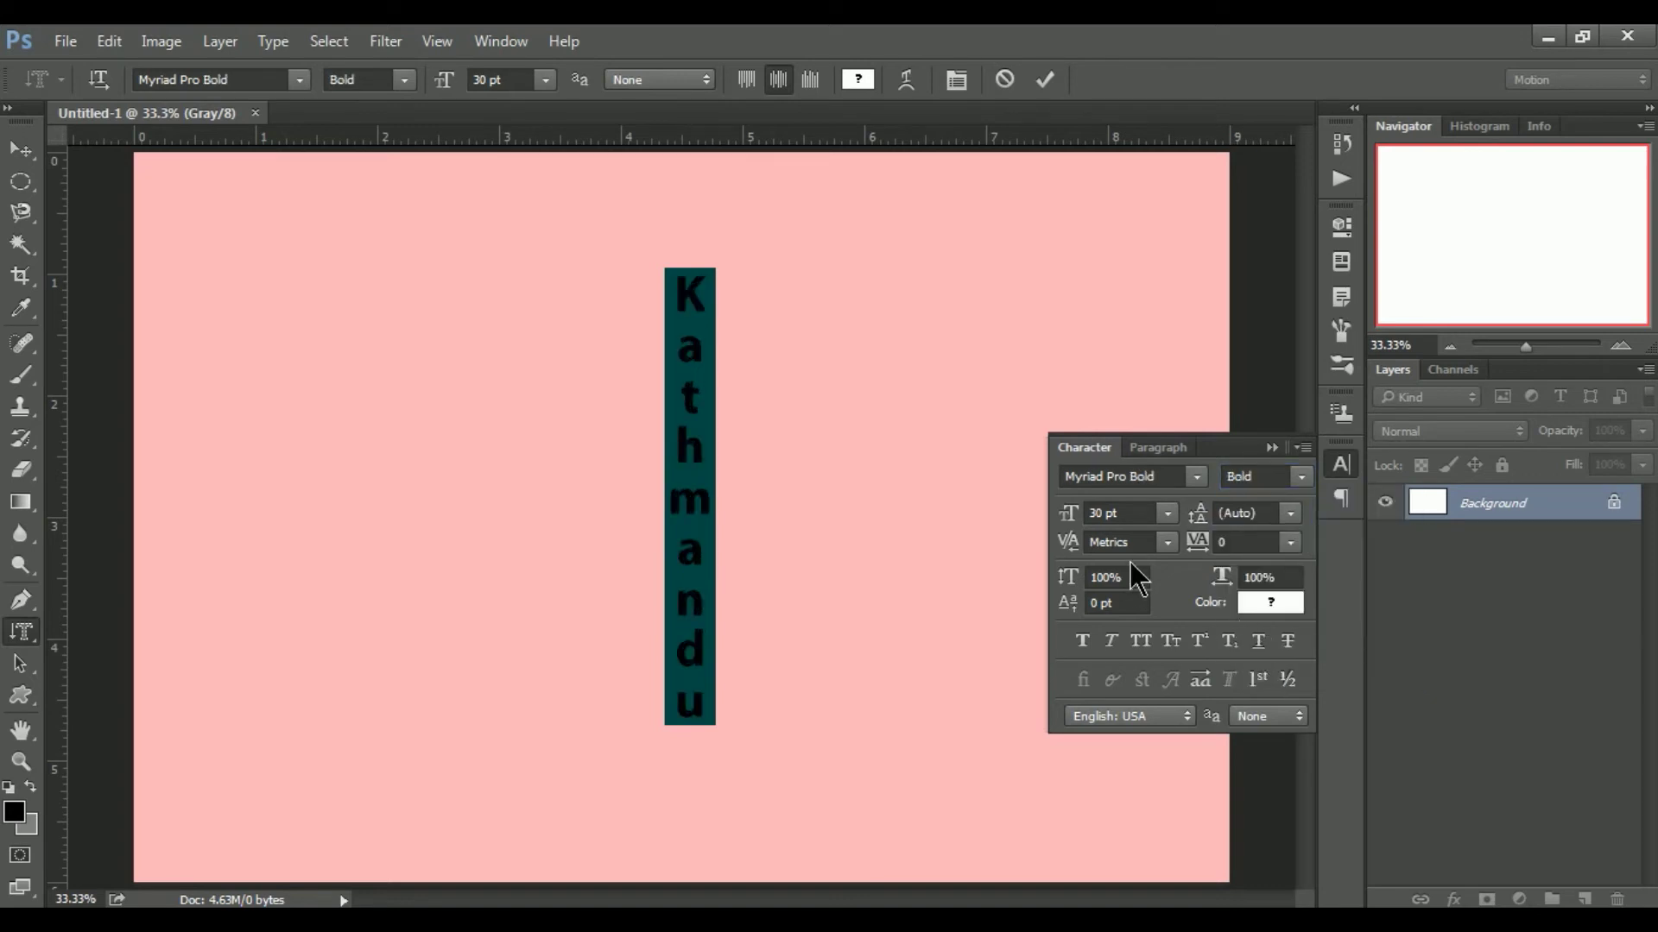
# Look through the font sizes in the character settings and set the vertical word's kerning to 0.
pyautogui.click(1167, 514)
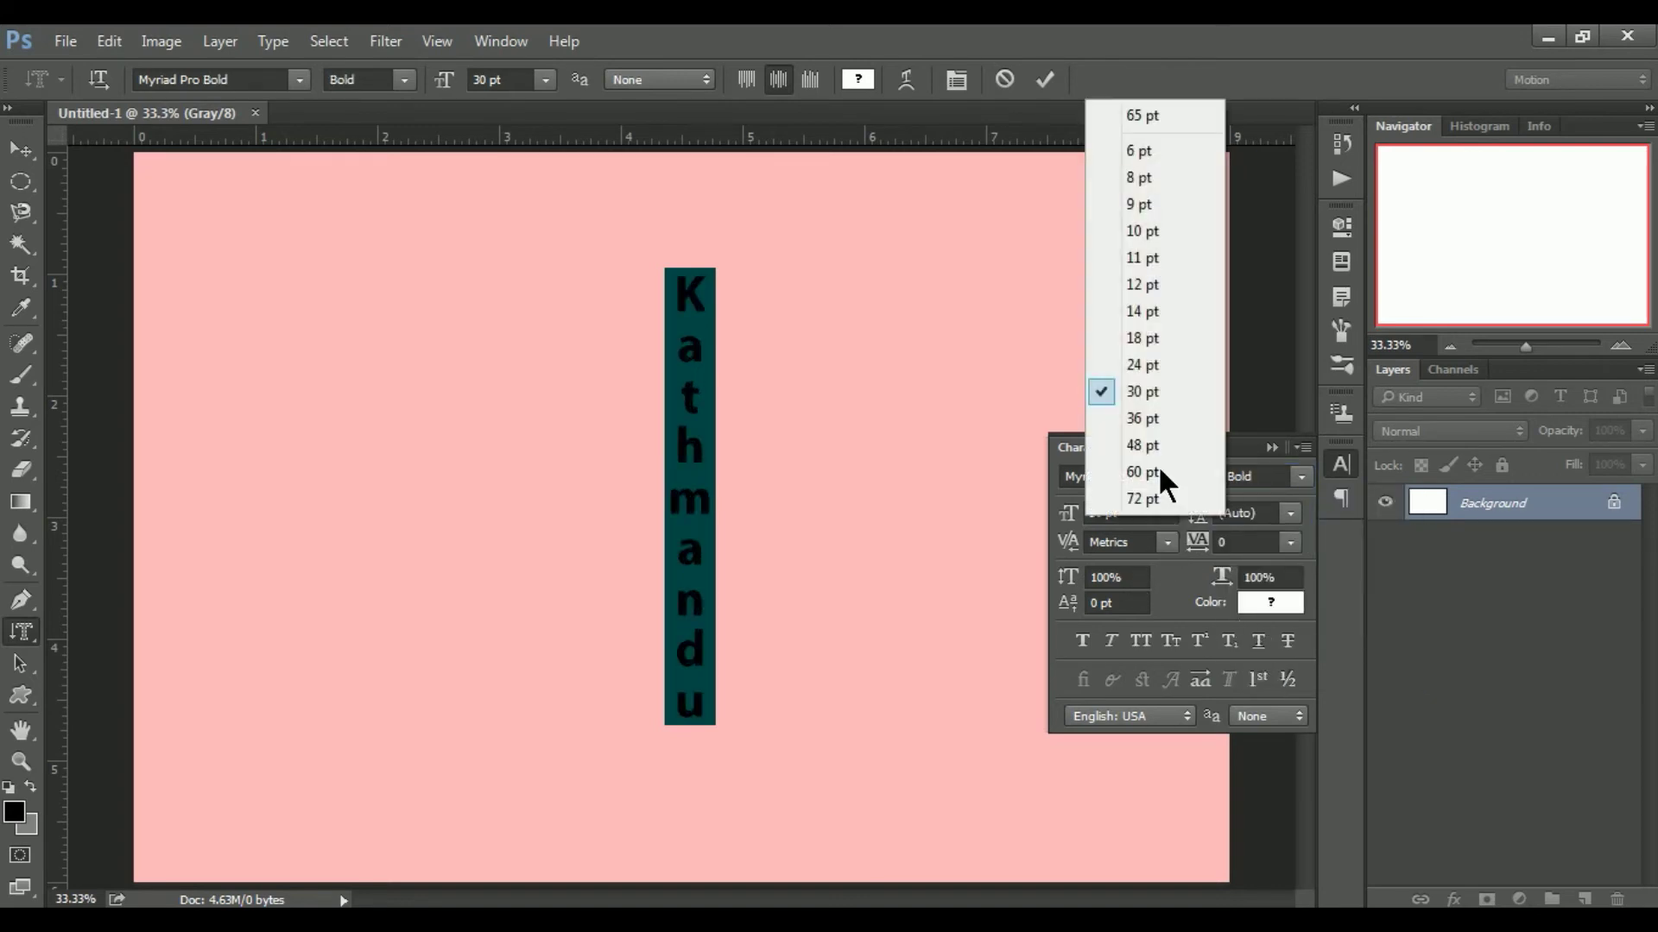
pyautogui.click(1282, 344)
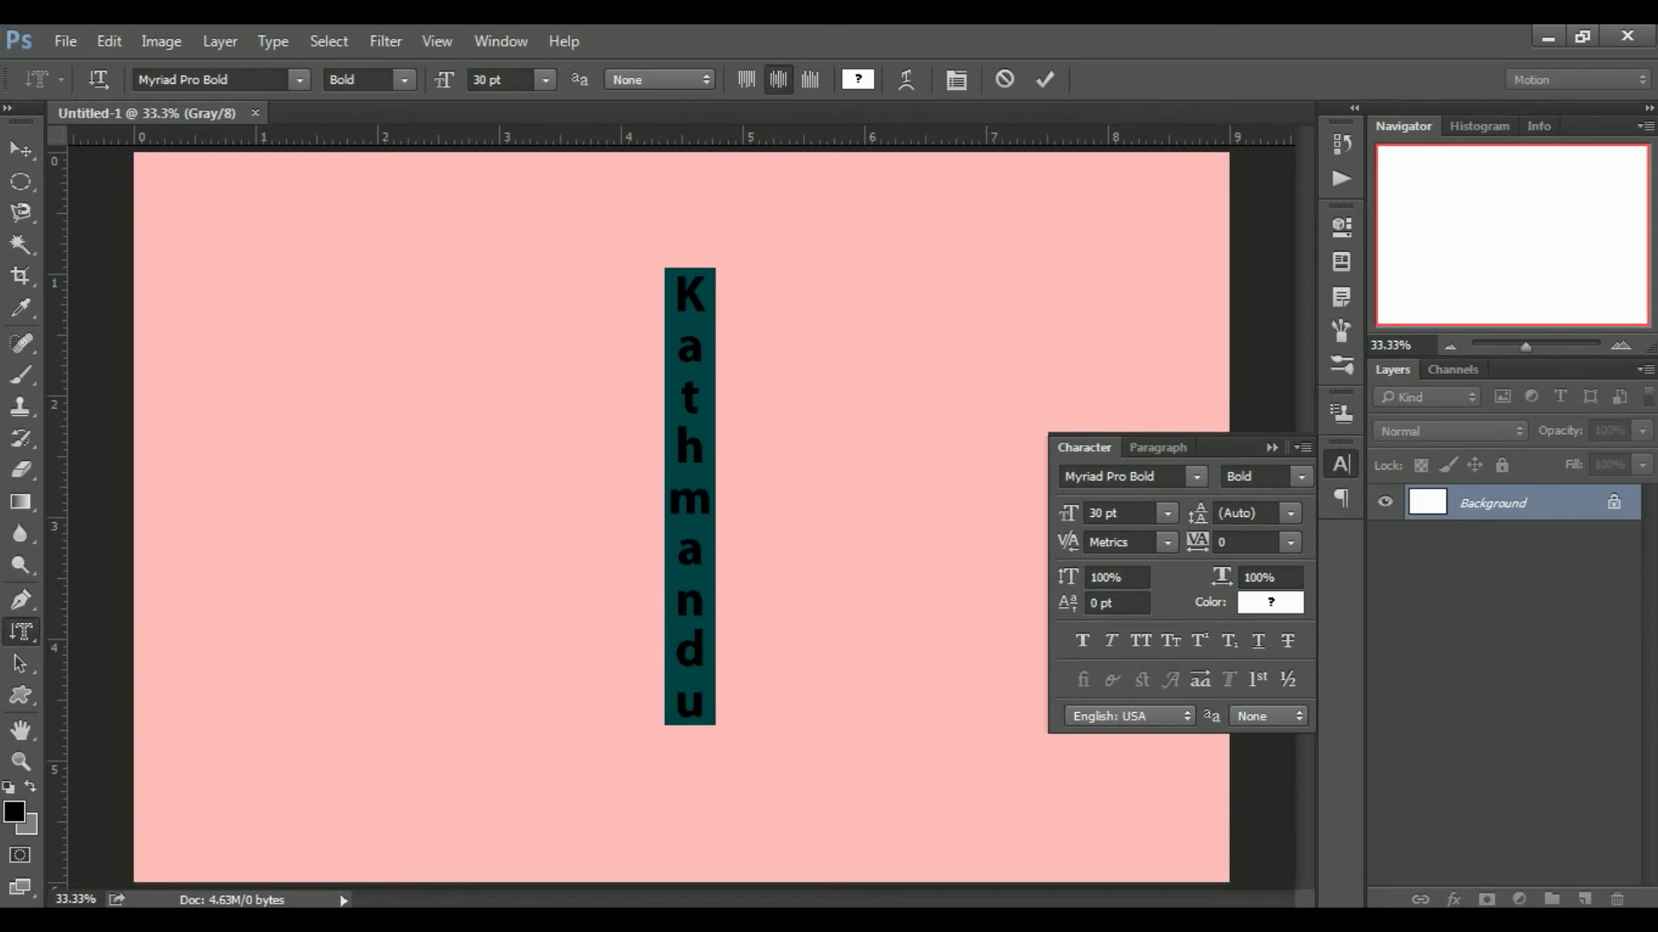
pyautogui.click(1167, 543)
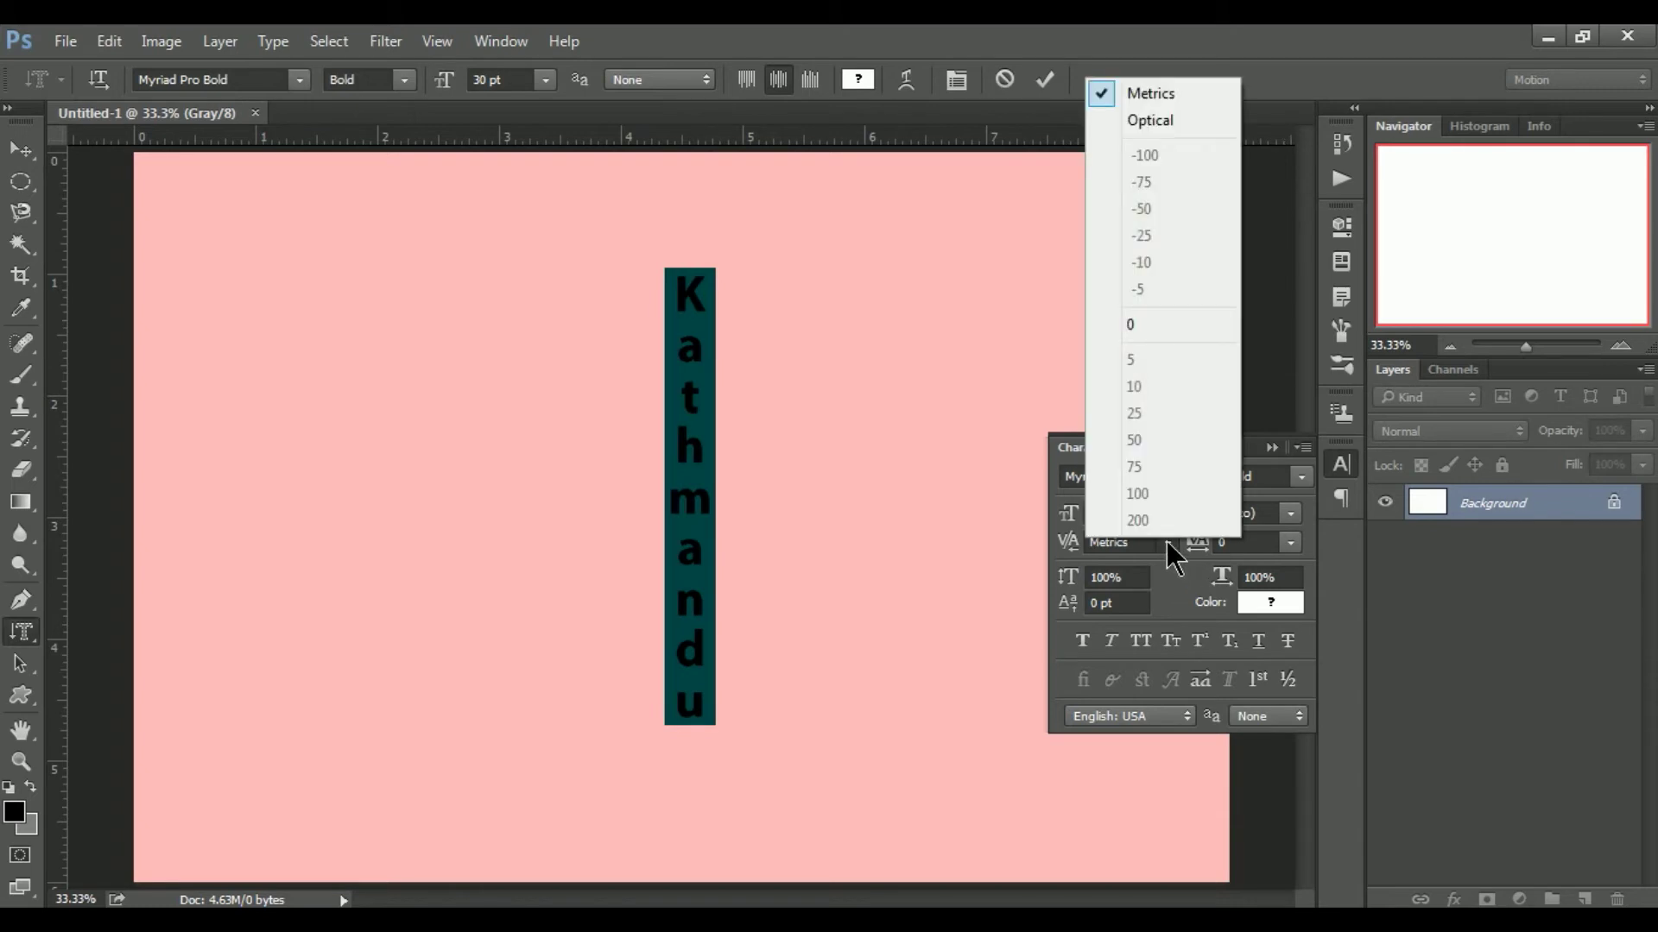
pyautogui.click(1128, 318)
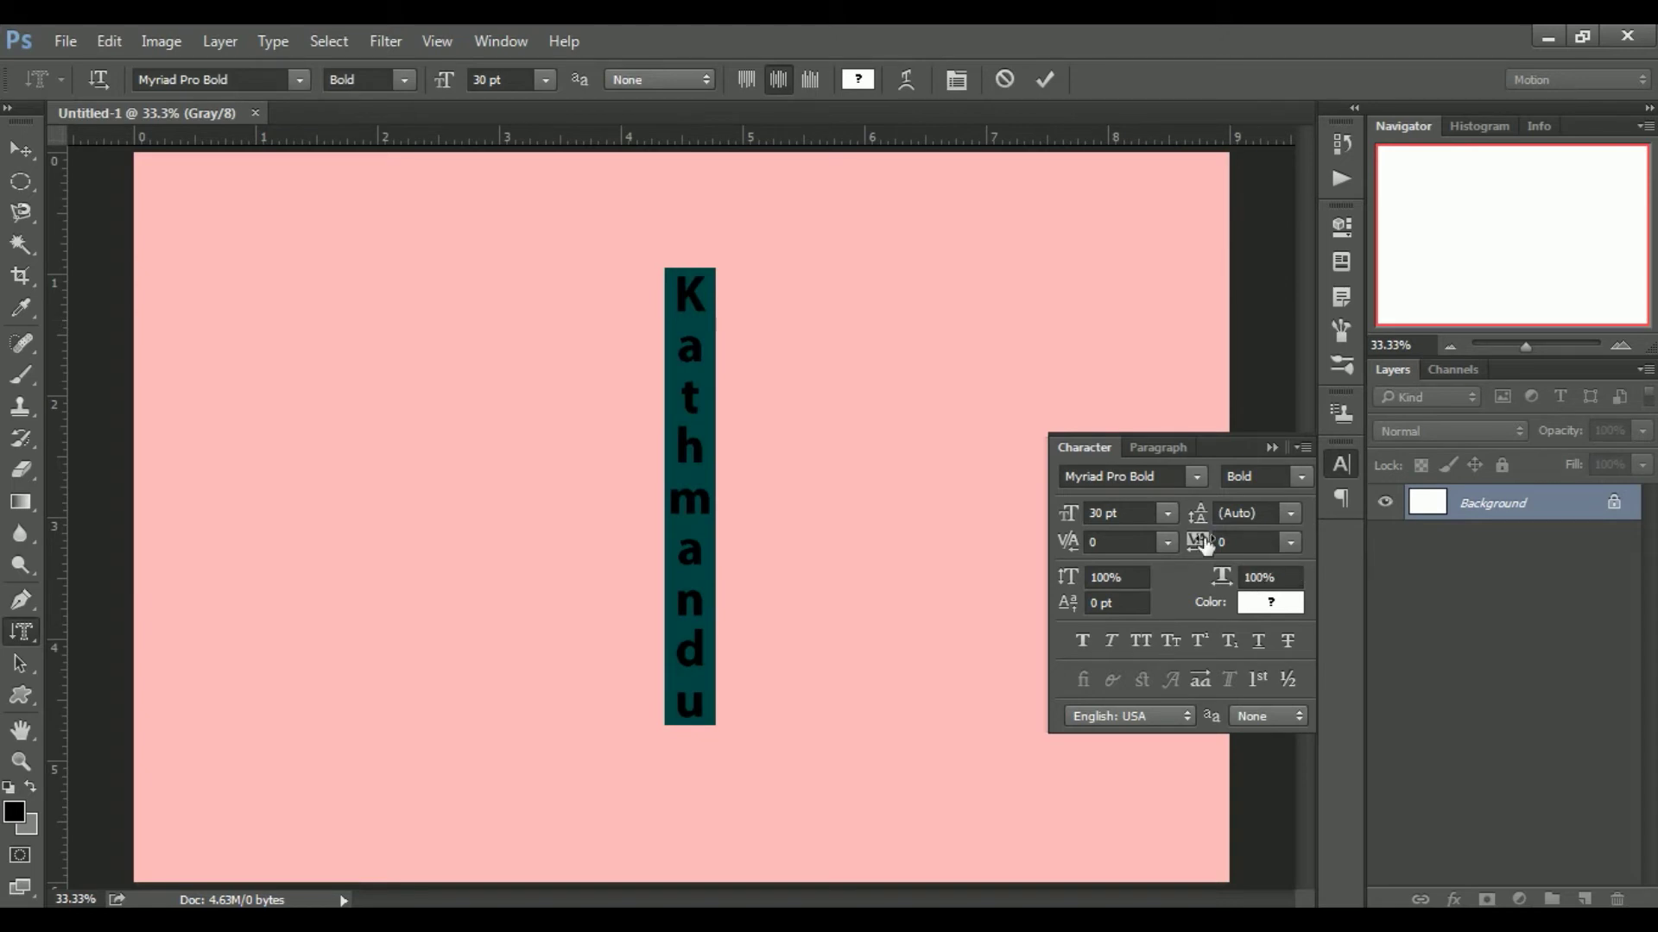
# Try tracking values of 200 and -100 on the vertical word and return the tracking to 0.
pyautogui.click(1289, 541)
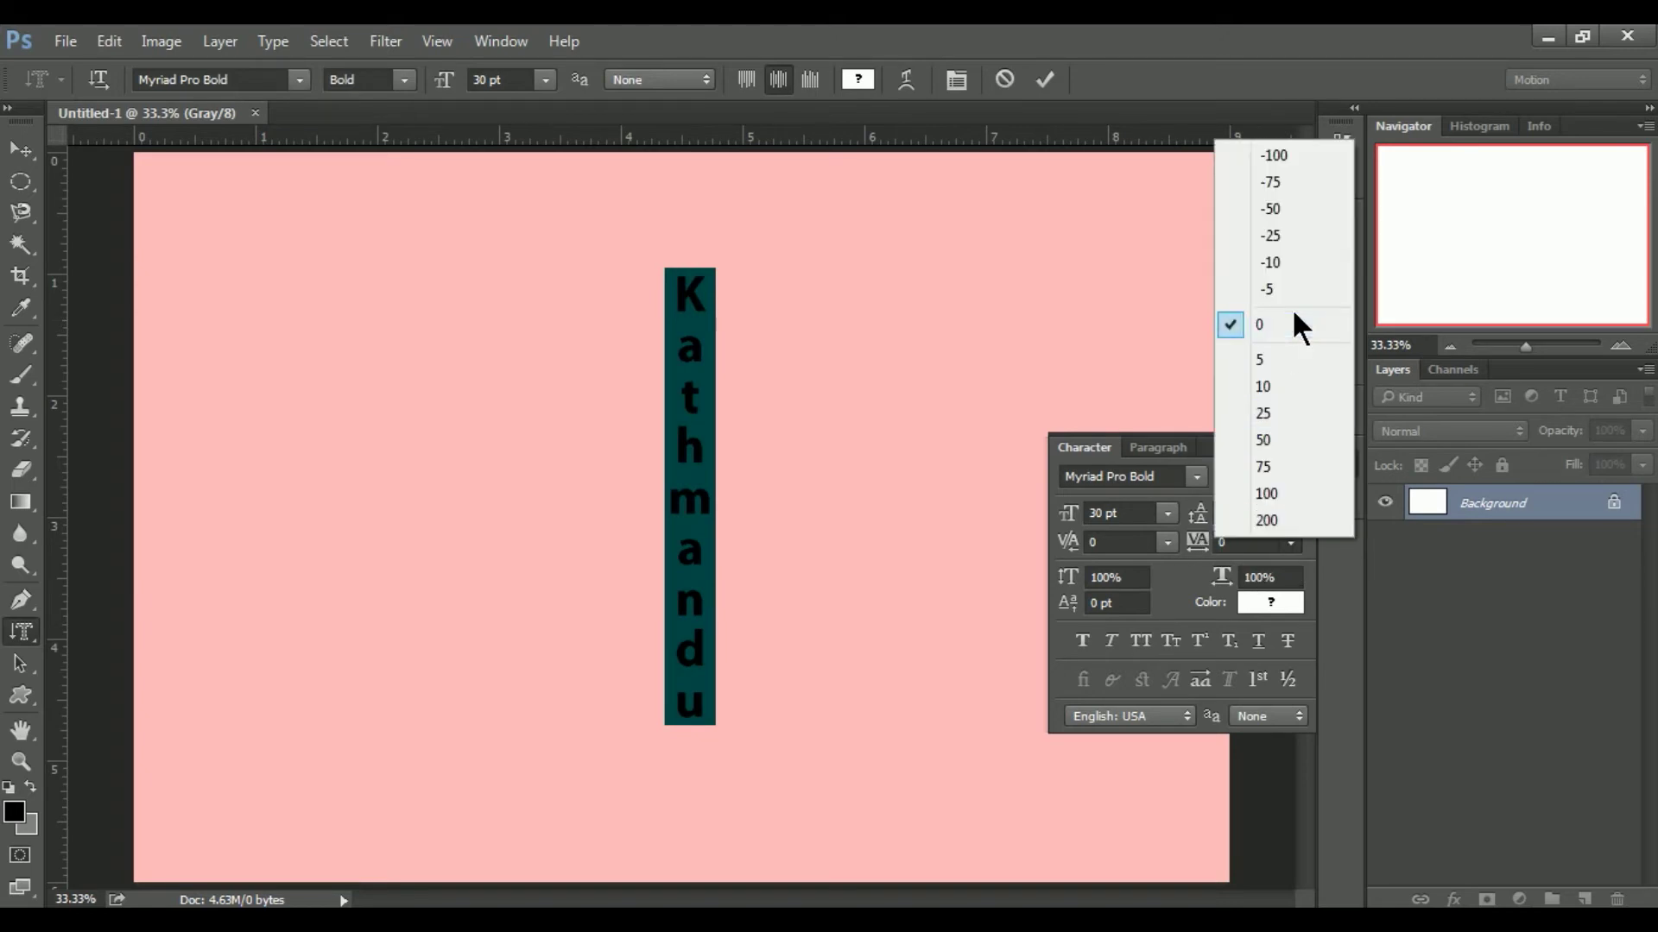
pyautogui.click(1276, 518)
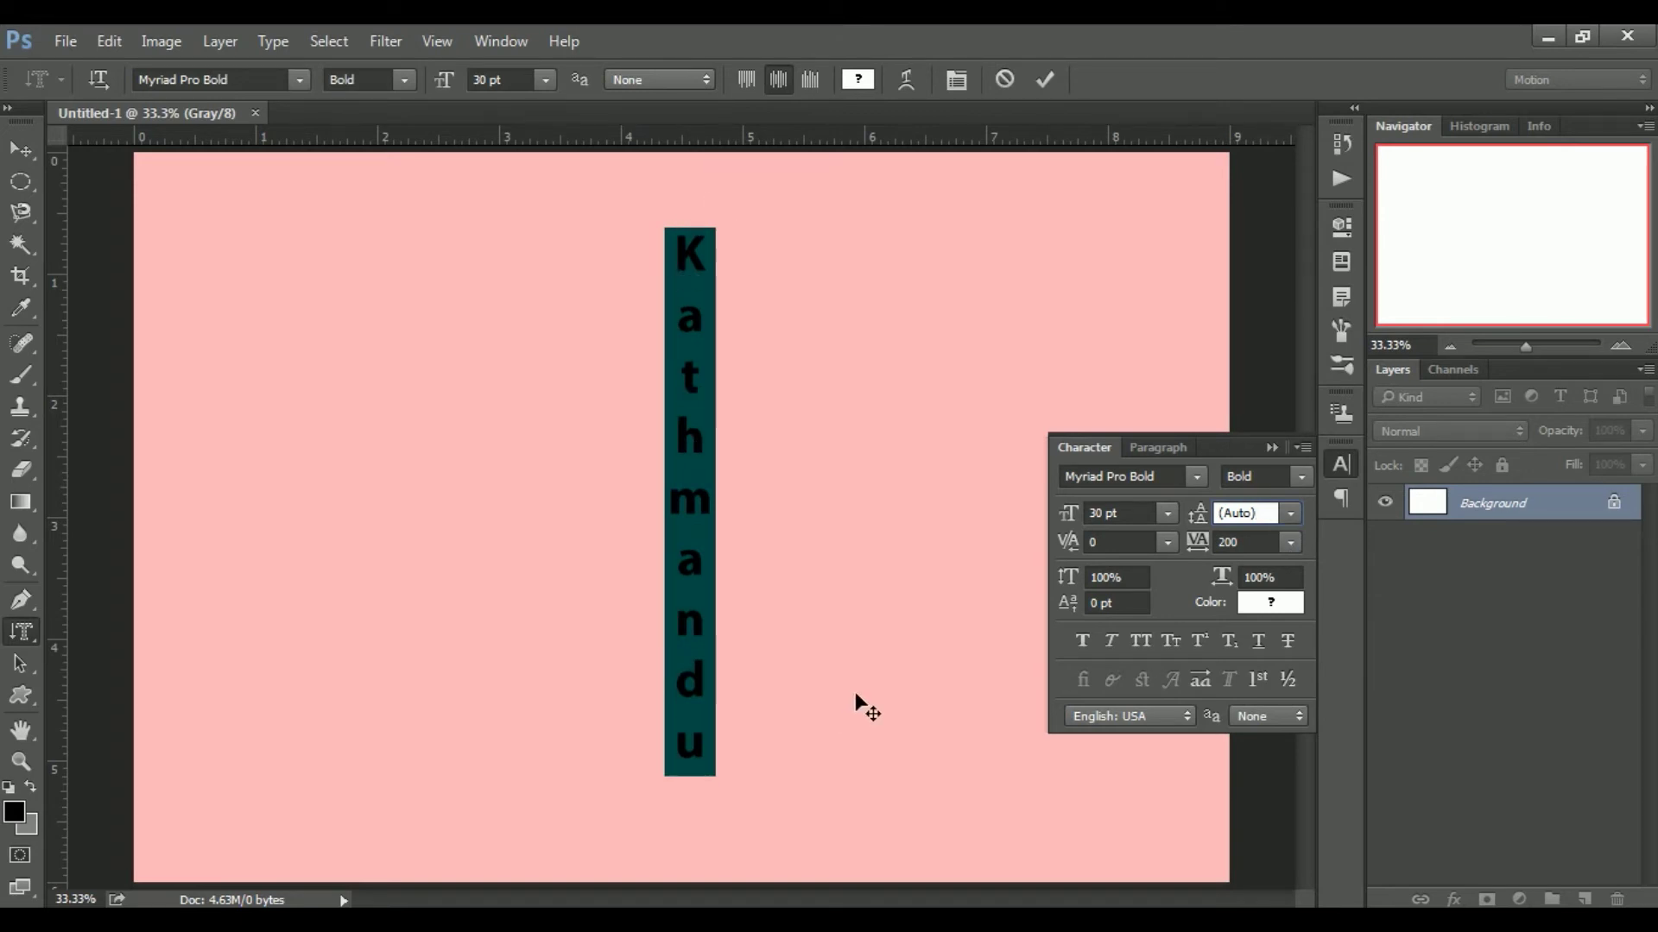
pyautogui.click(1290, 542)
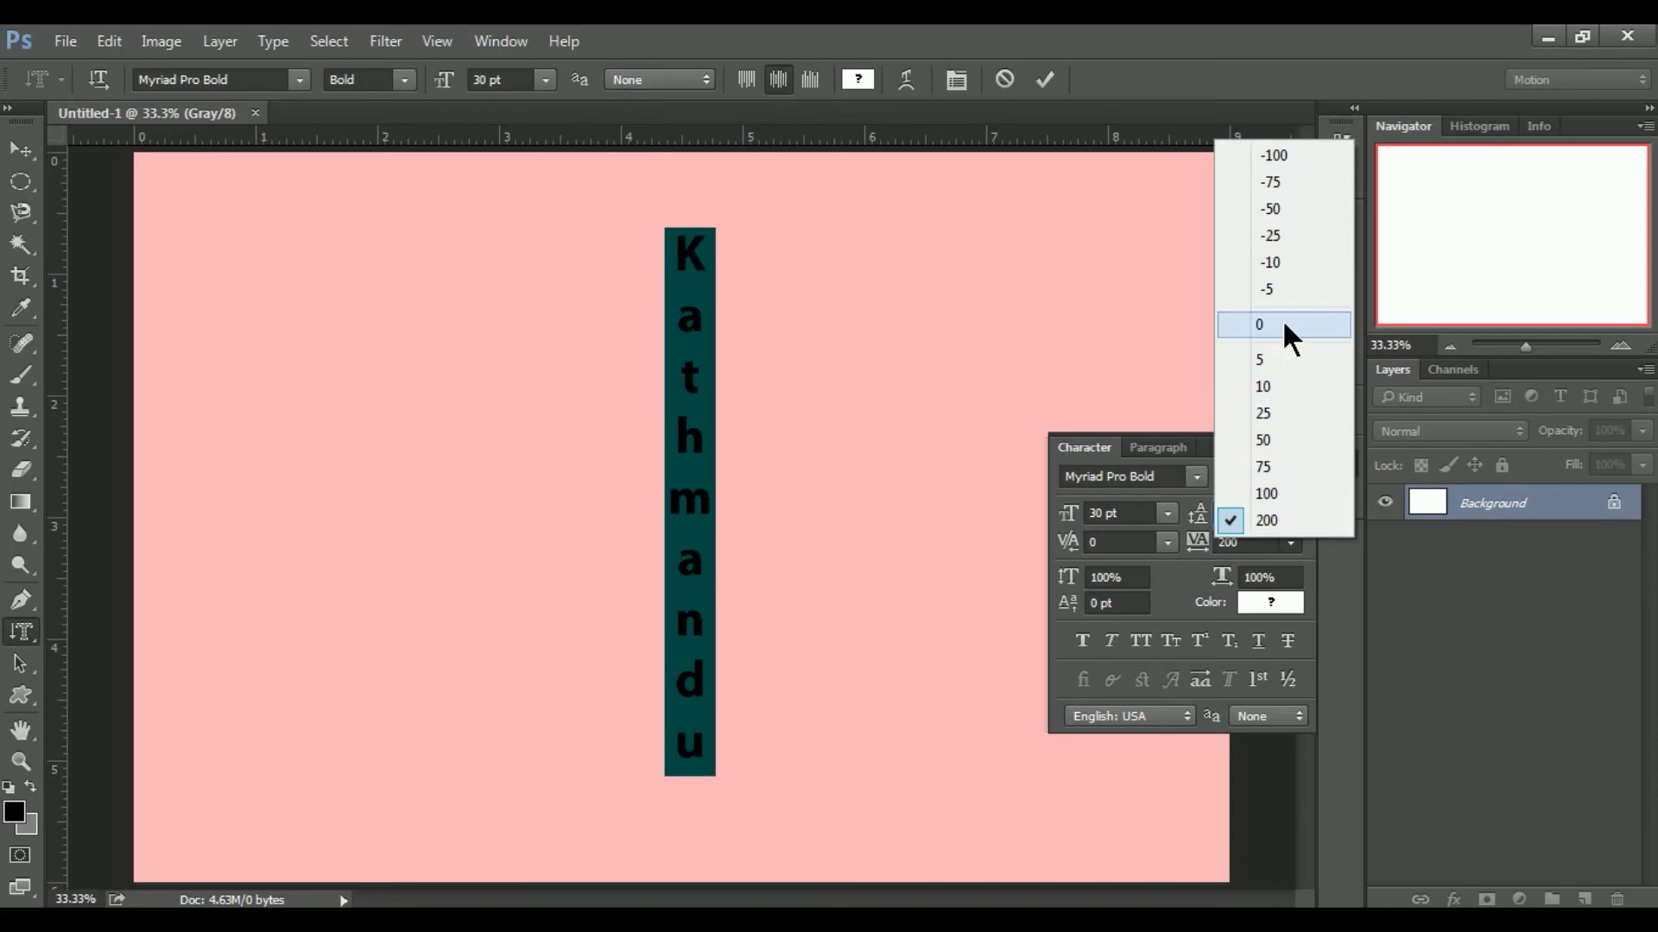
pyautogui.click(1284, 153)
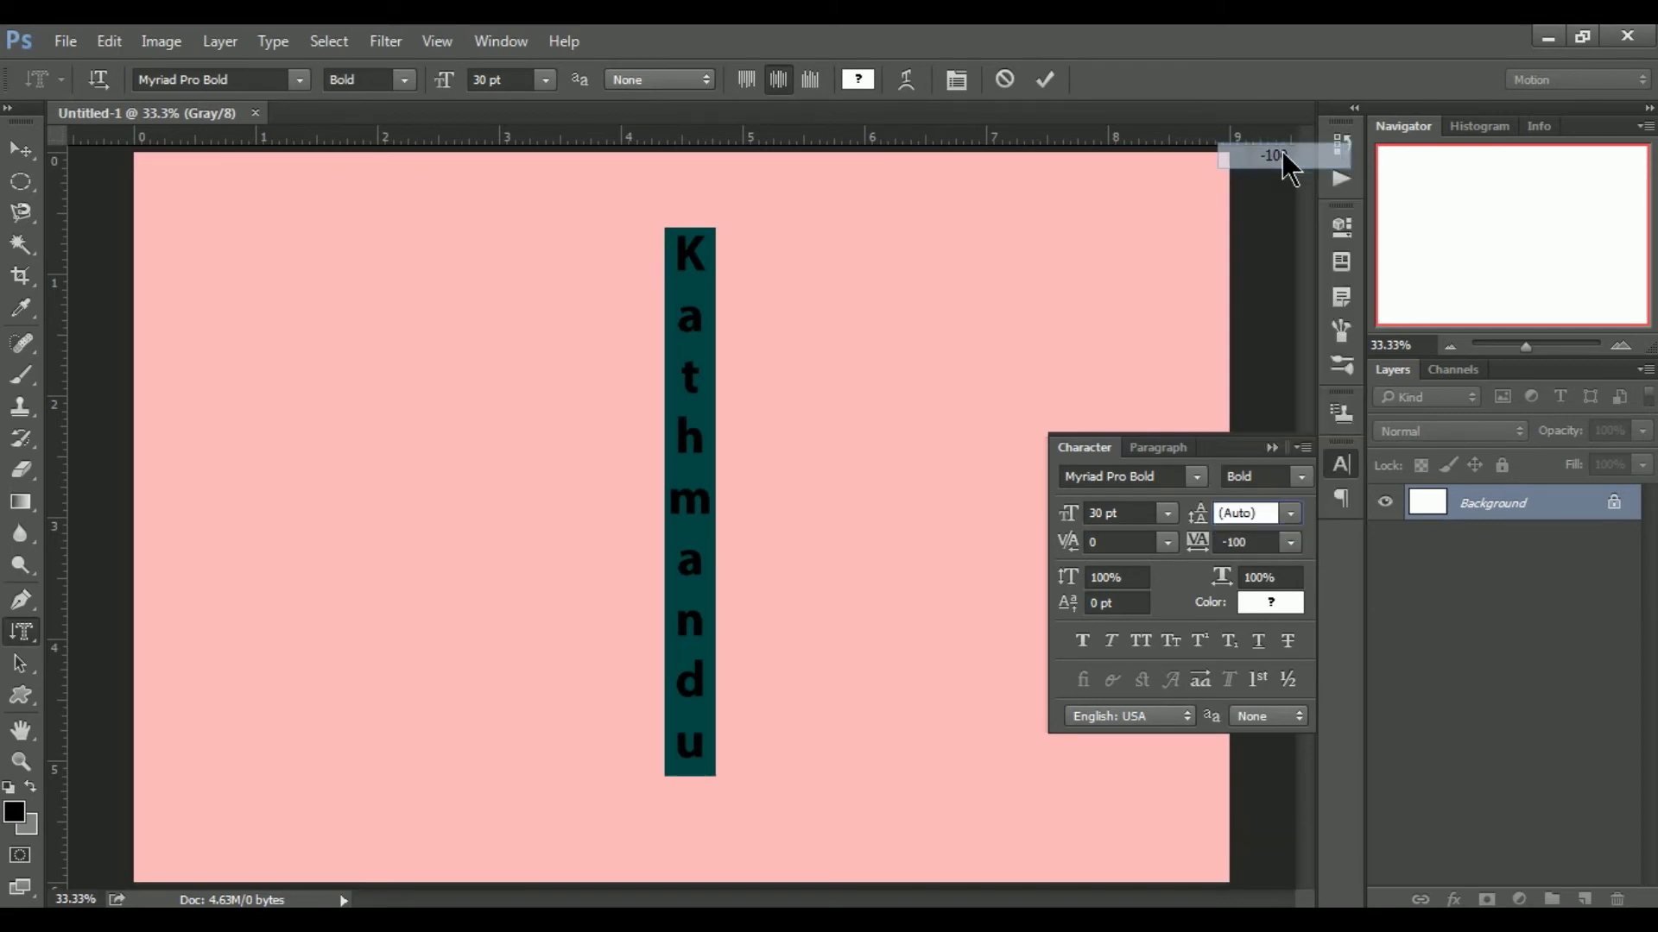
pyautogui.click(1290, 542)
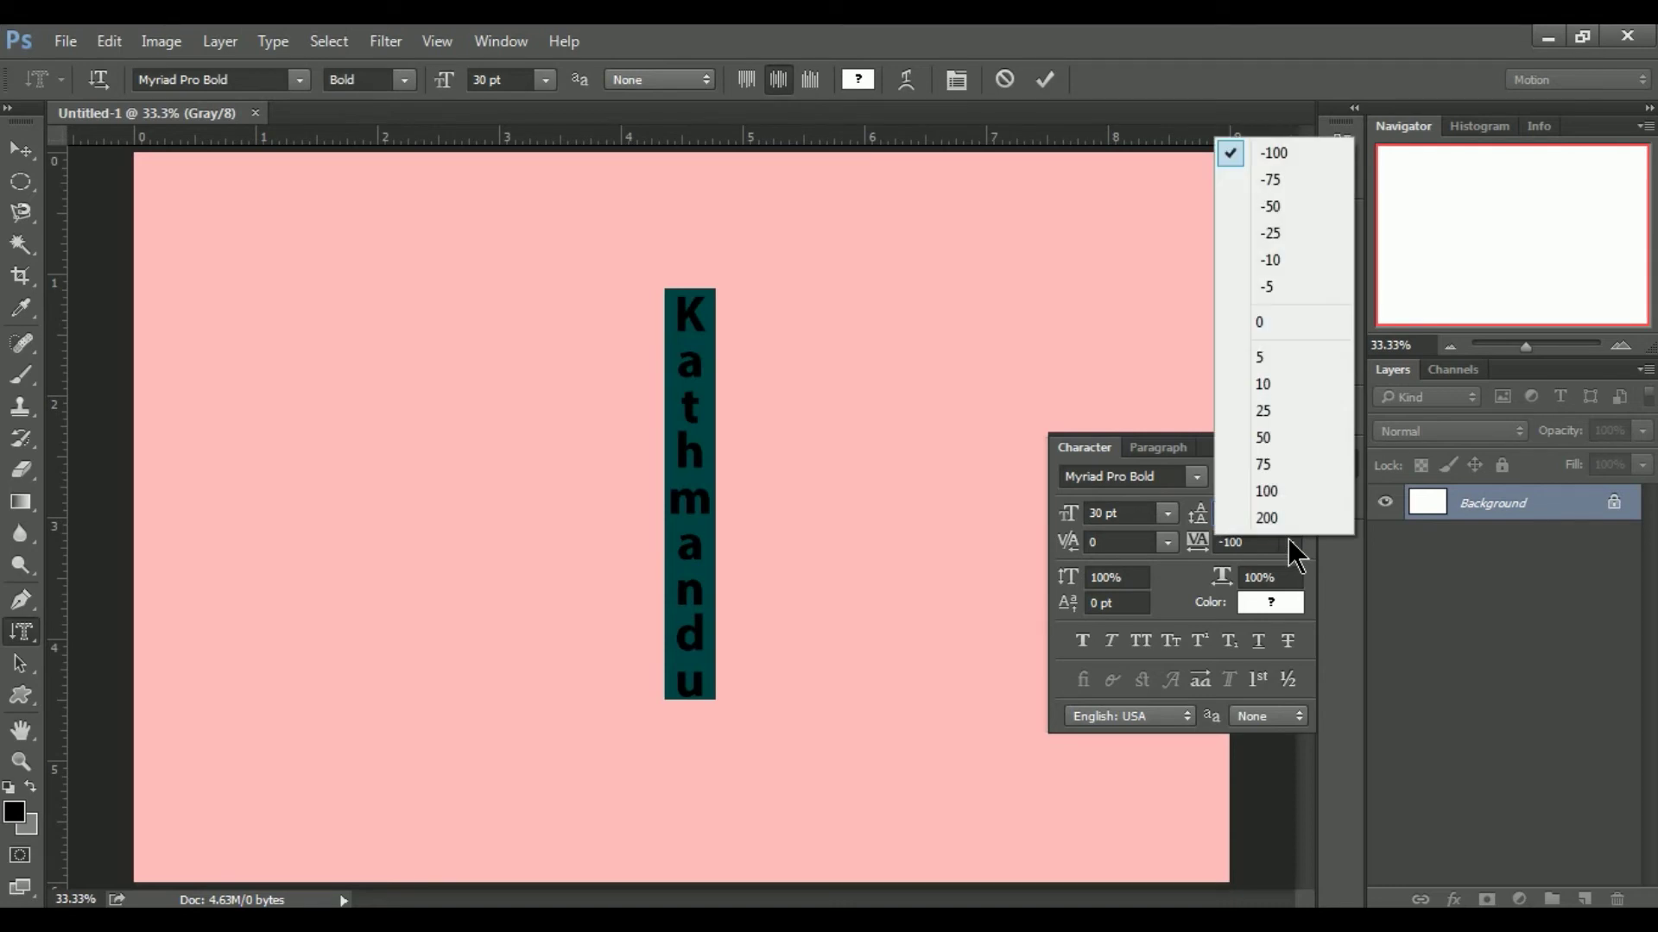
pyautogui.click(1282, 318)
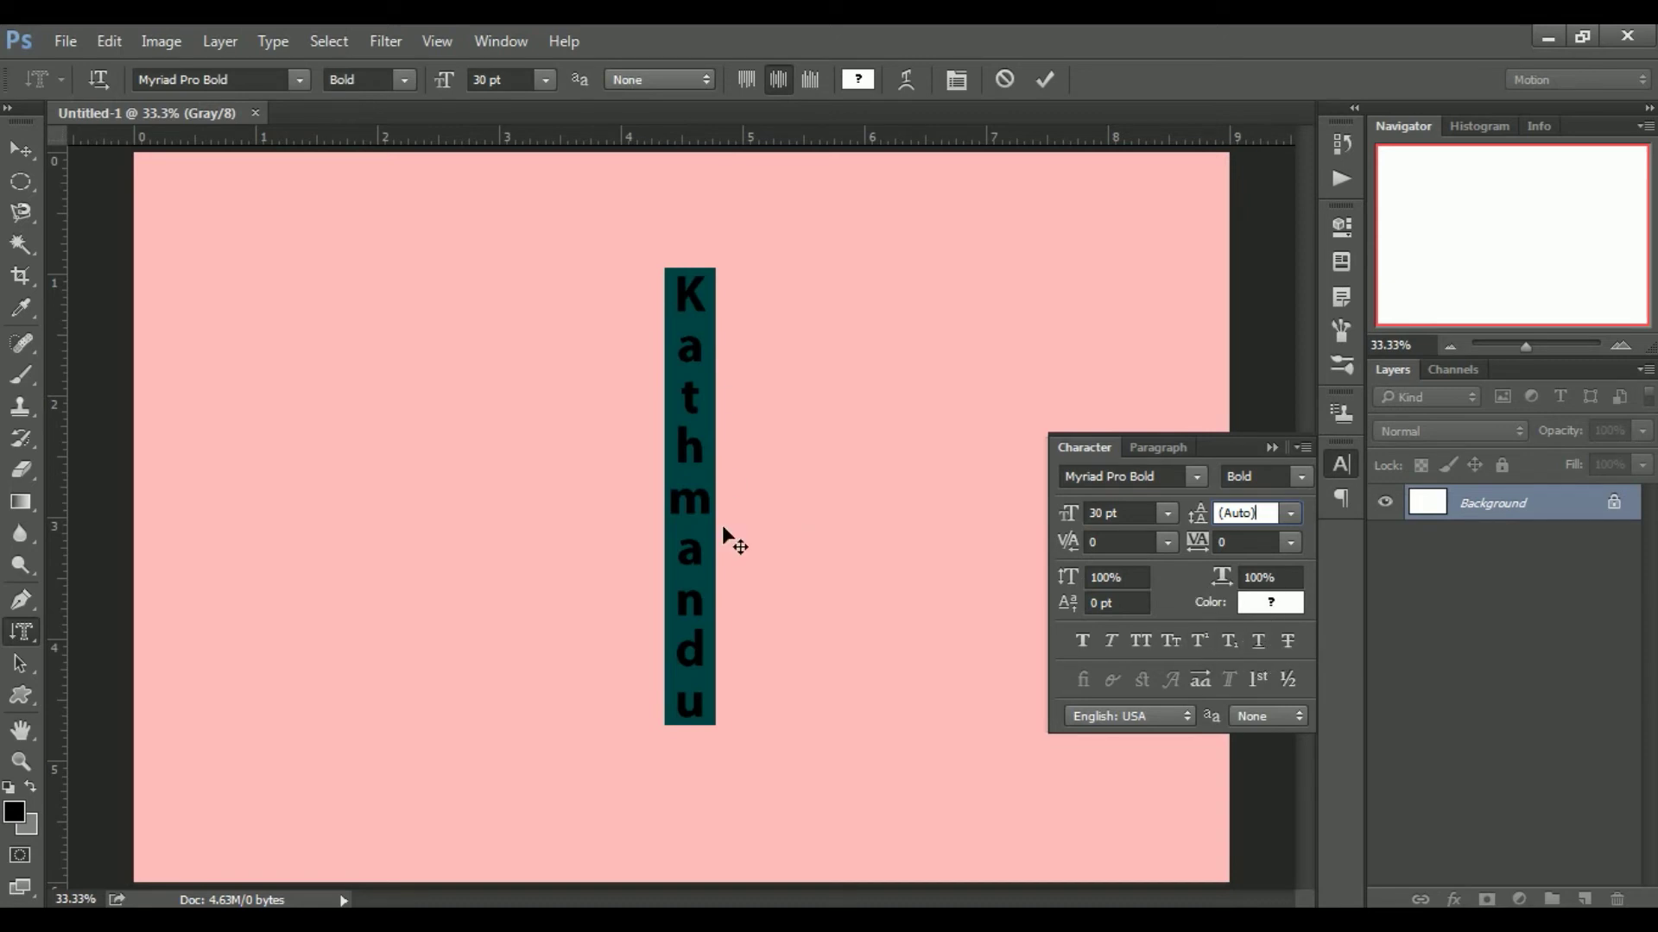
# Try the strikethrough, subscript, superscript, small caps, all caps and faux italic effects on the vertical word.
pyautogui.click(1285, 646)
pyautogui.click(1287, 646)
pyautogui.click(1229, 641)
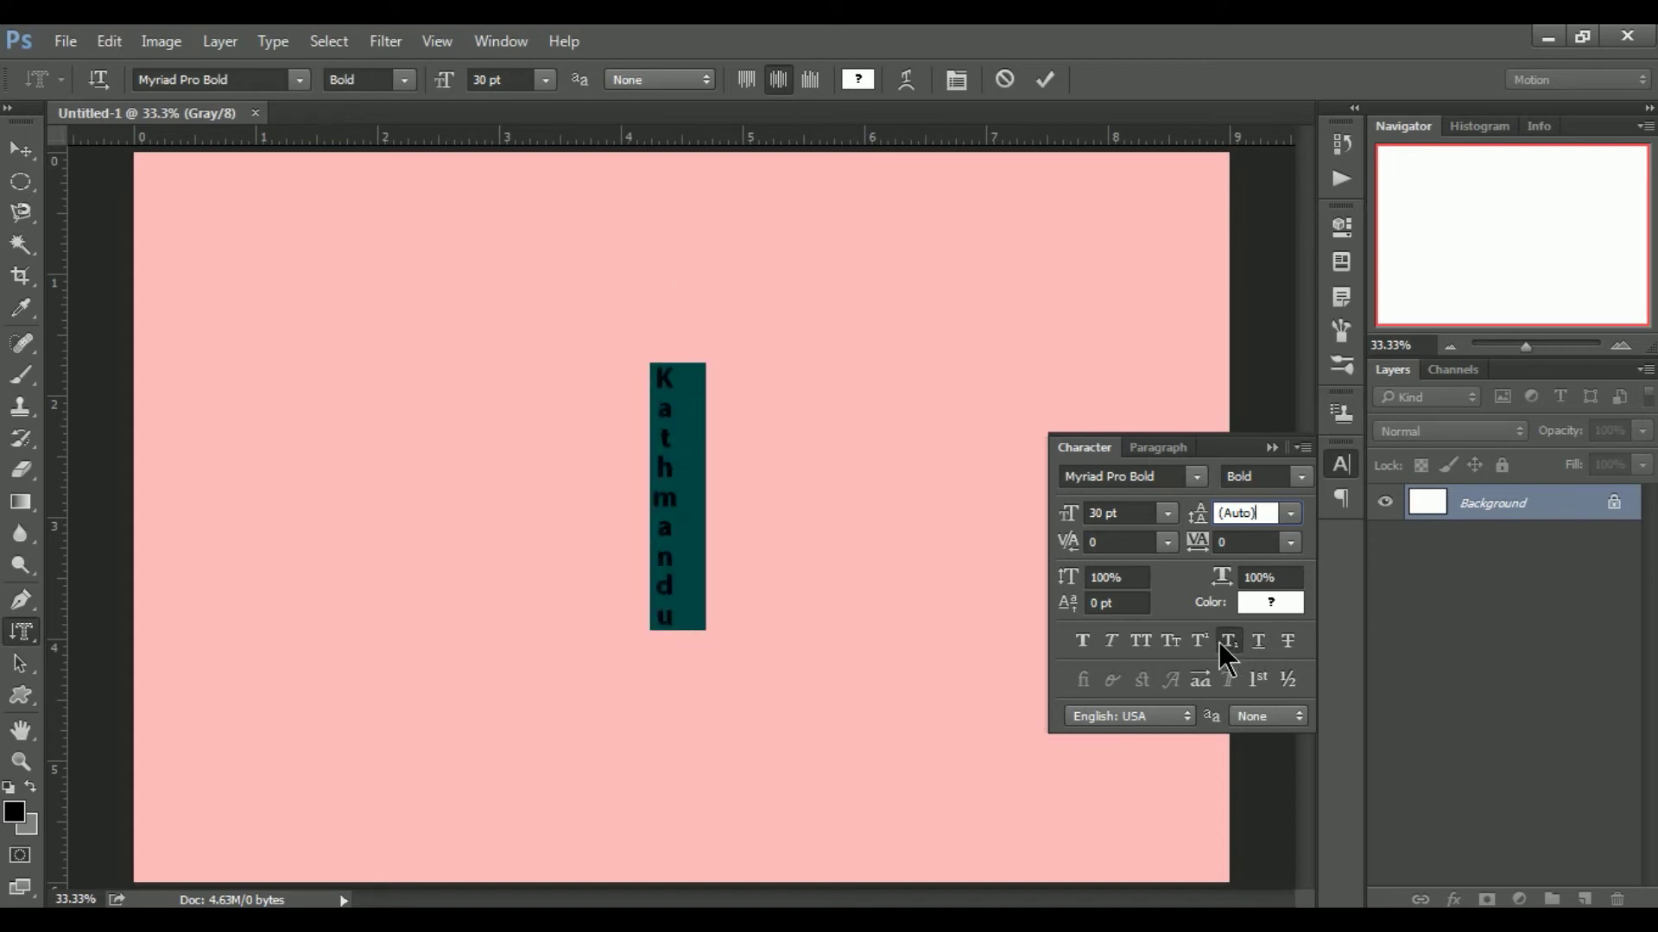
pyautogui.click(1200, 639)
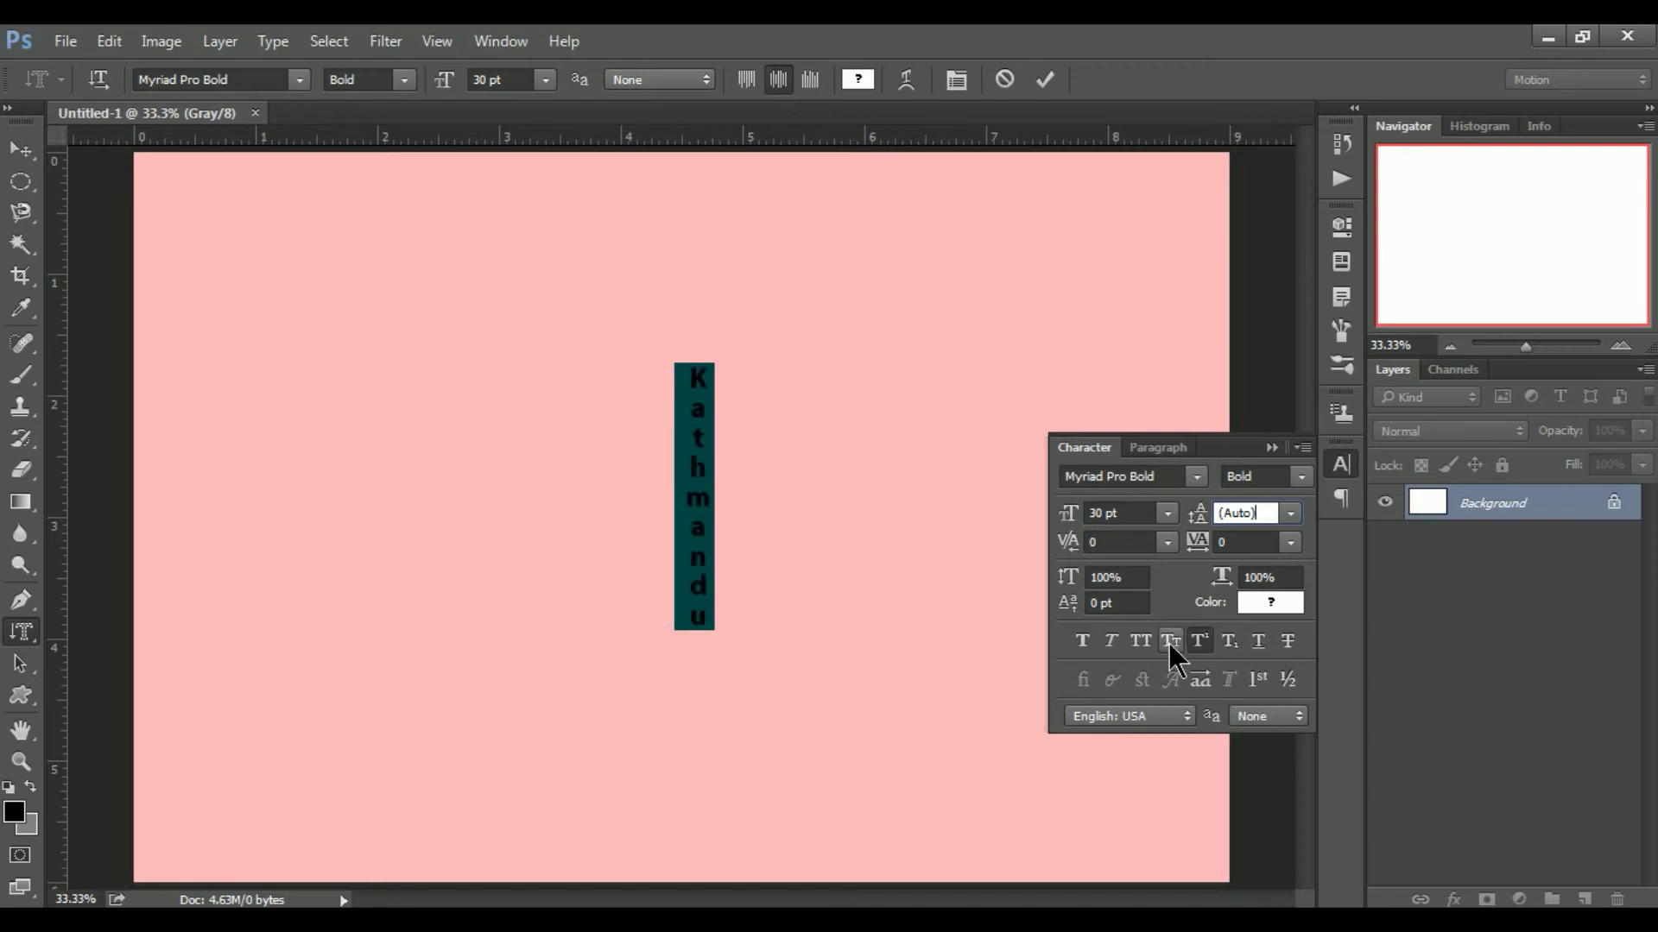
pyautogui.click(1169, 644)
pyautogui.click(1138, 644)
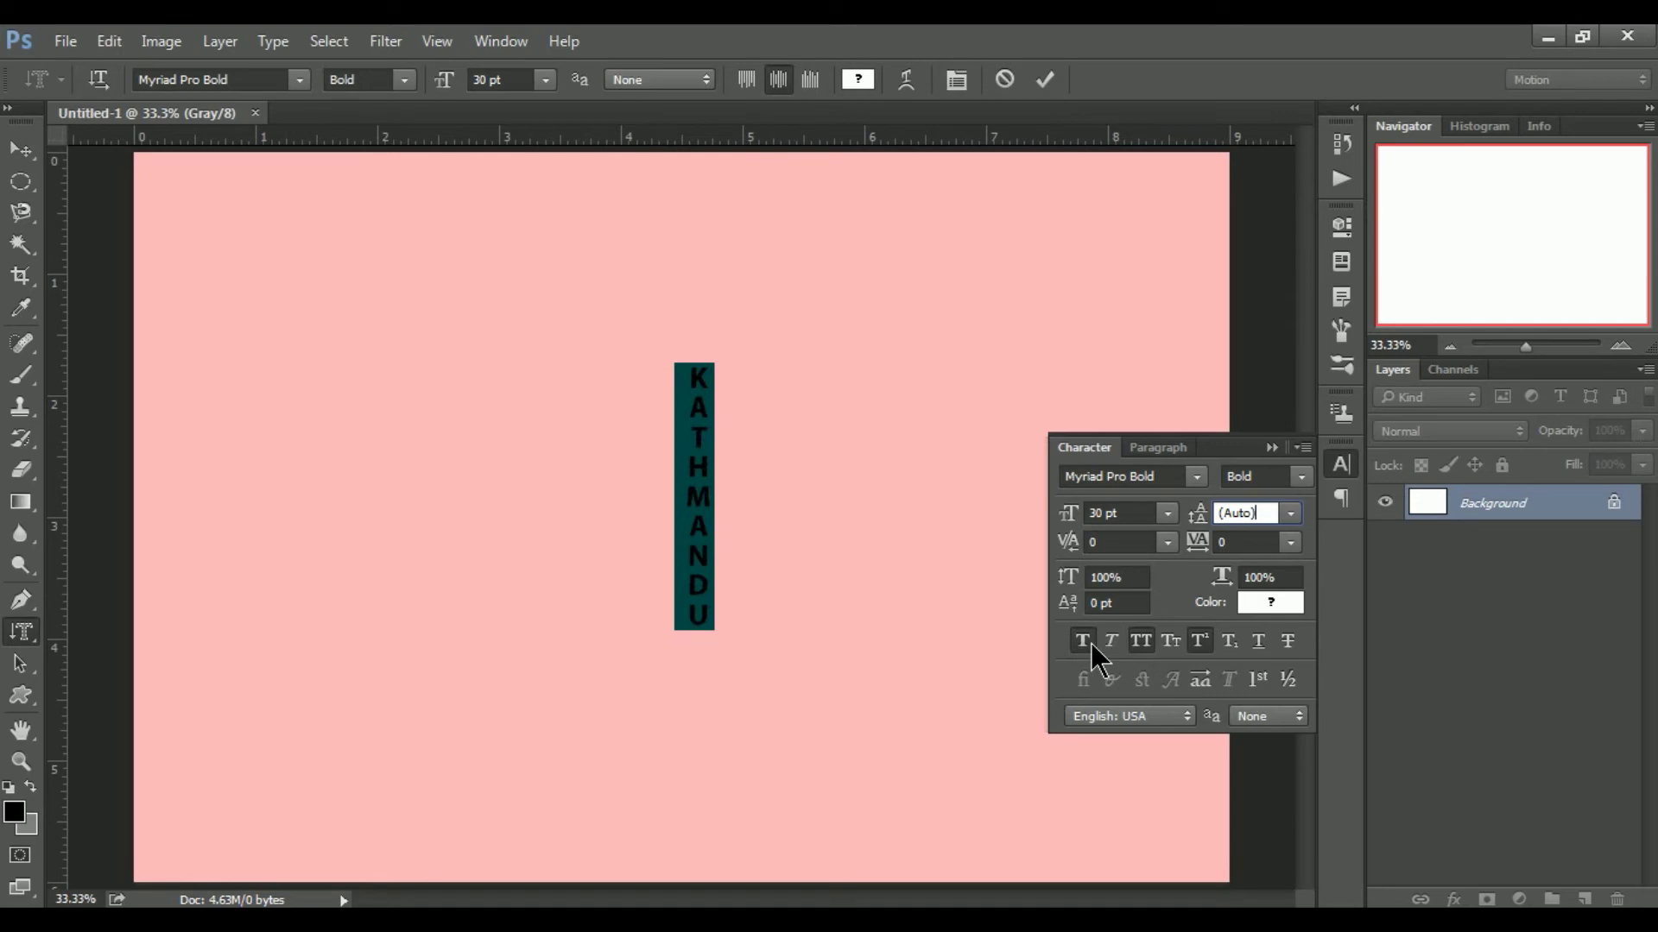
pyautogui.click(1113, 641)
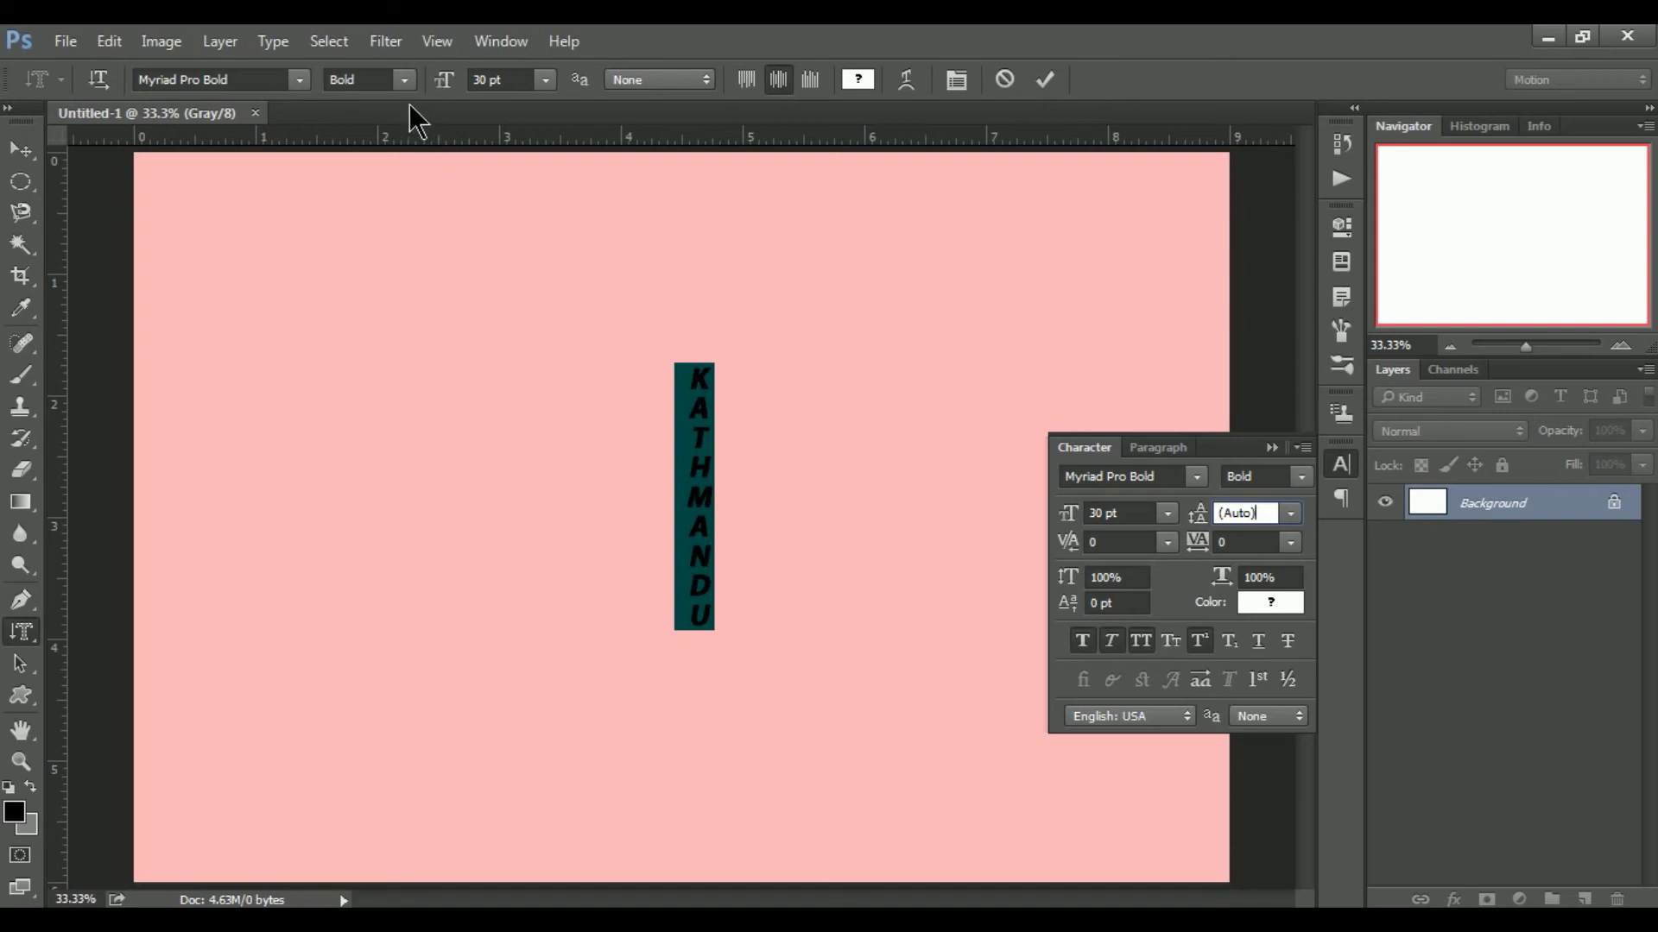
# View the available font styles, close the character settings and discard the uncommitted vertical mask text.
pyautogui.click(404, 79)
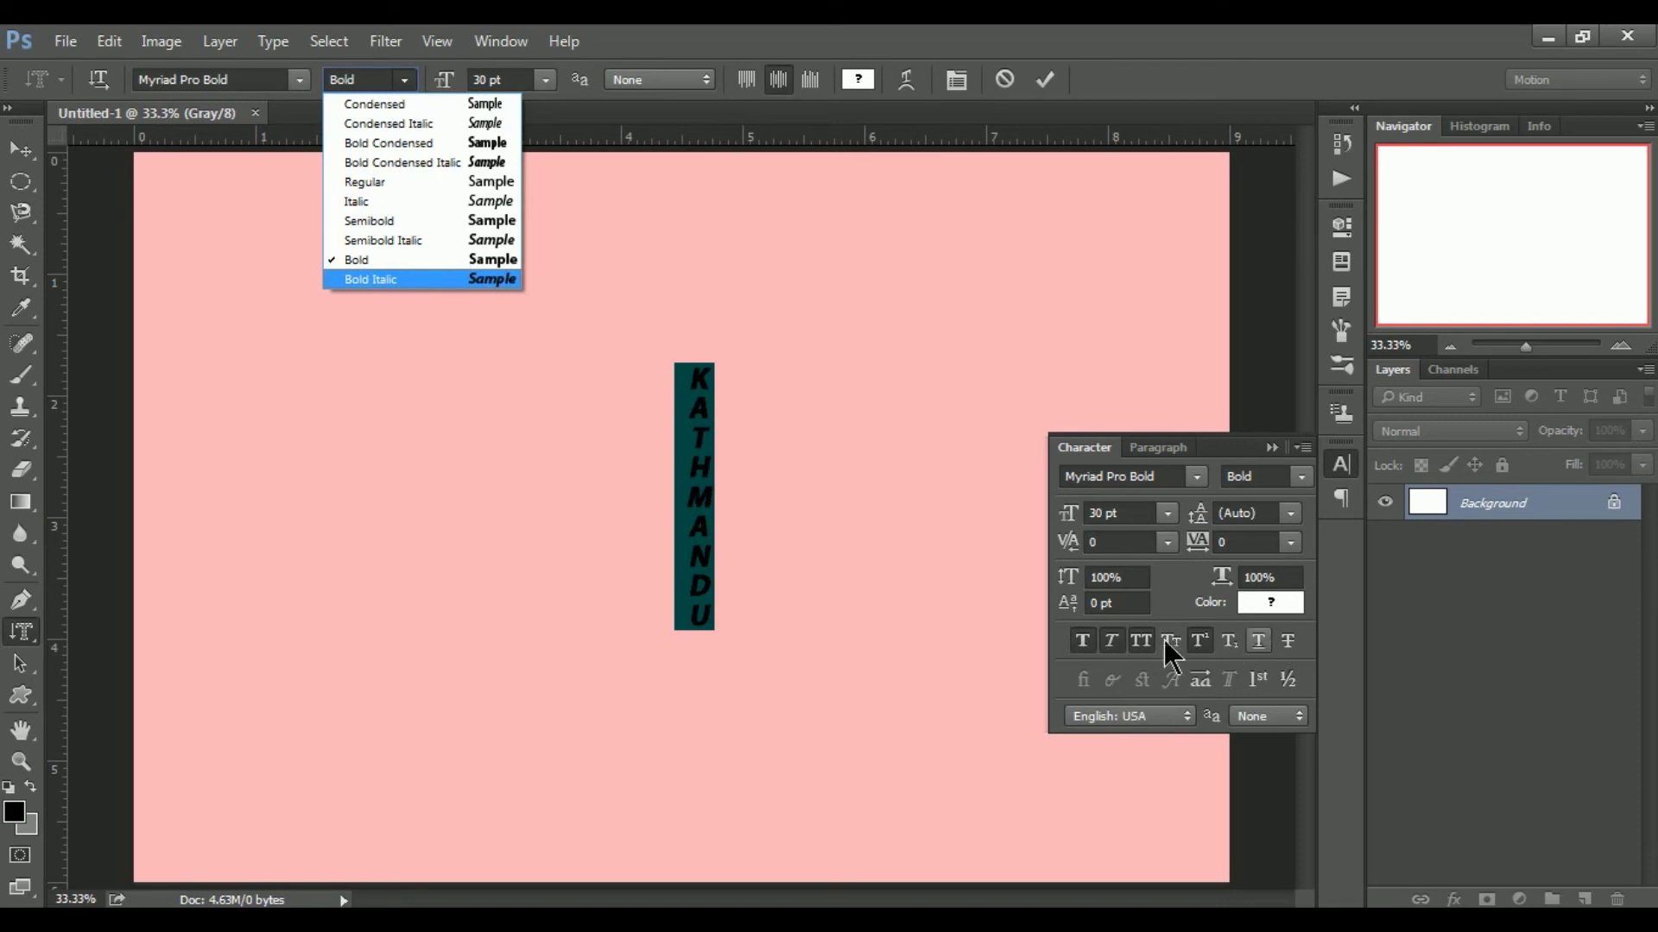
pyautogui.click(1274, 268)
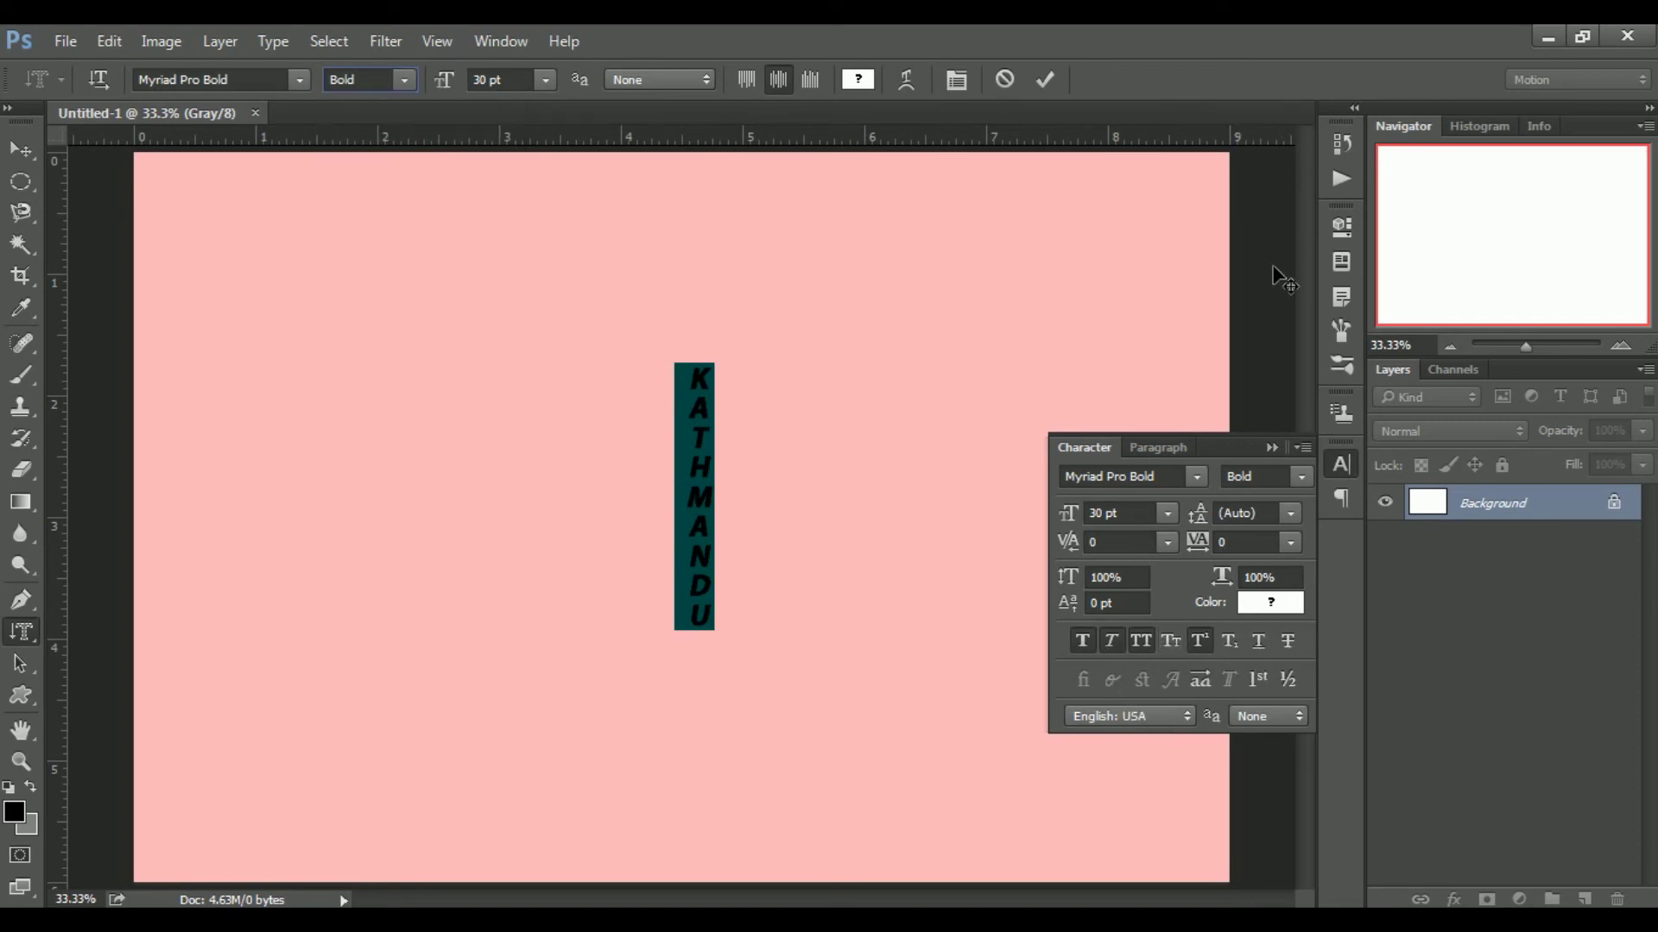
pyautogui.click(1271, 448)
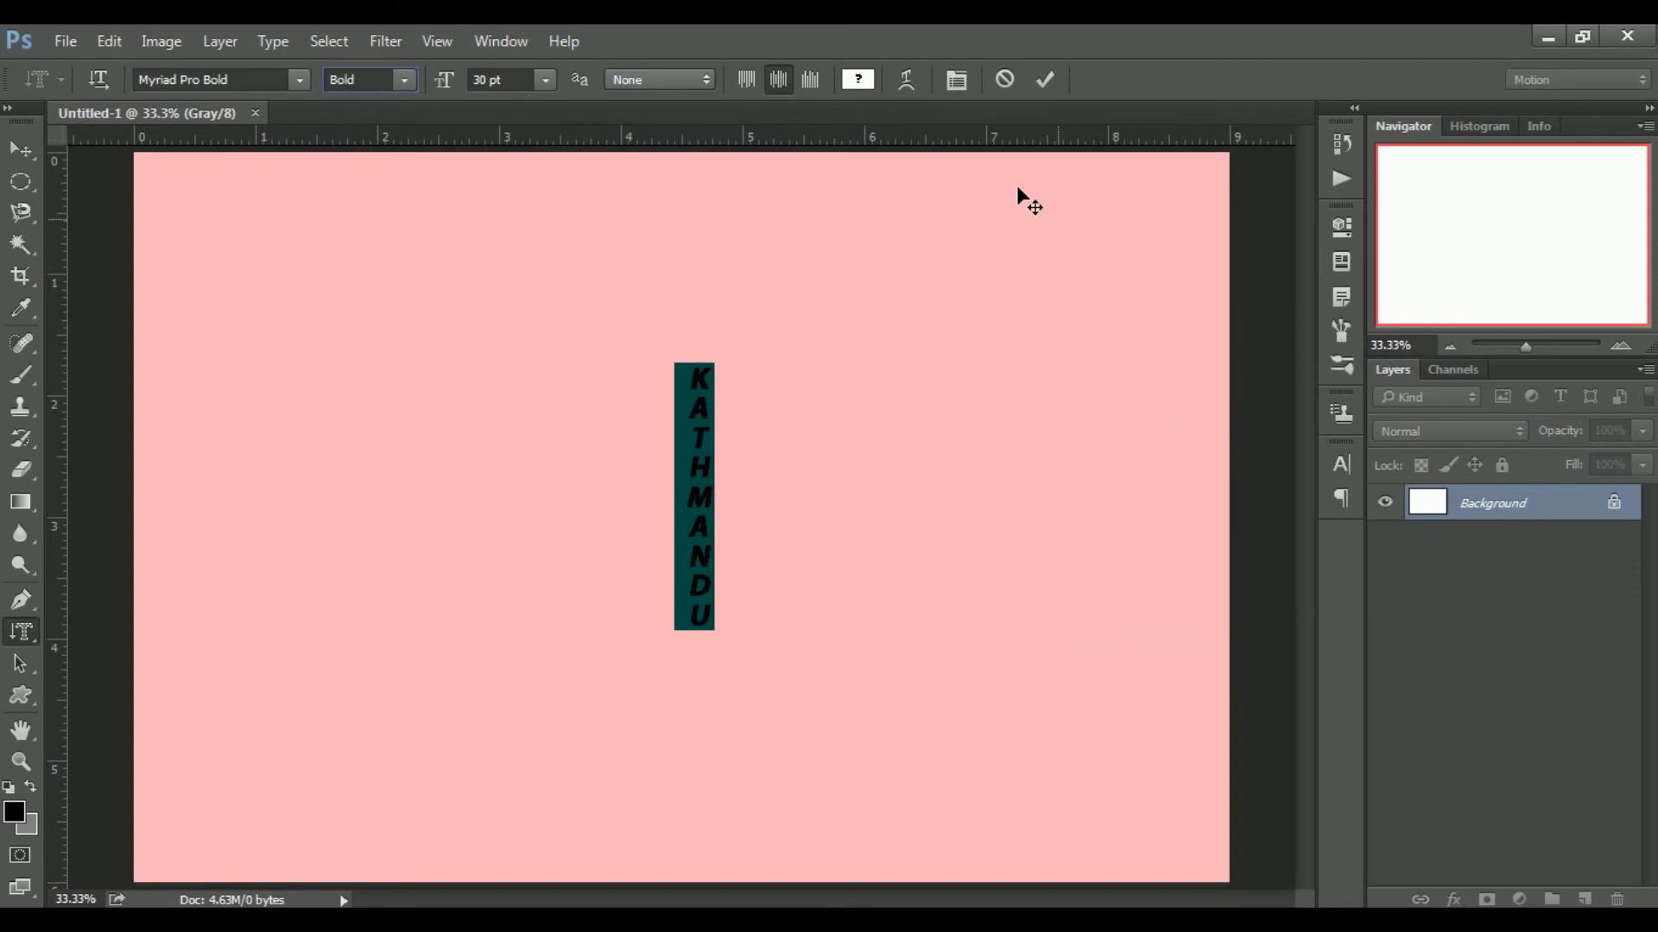
pyautogui.click(1004, 78)
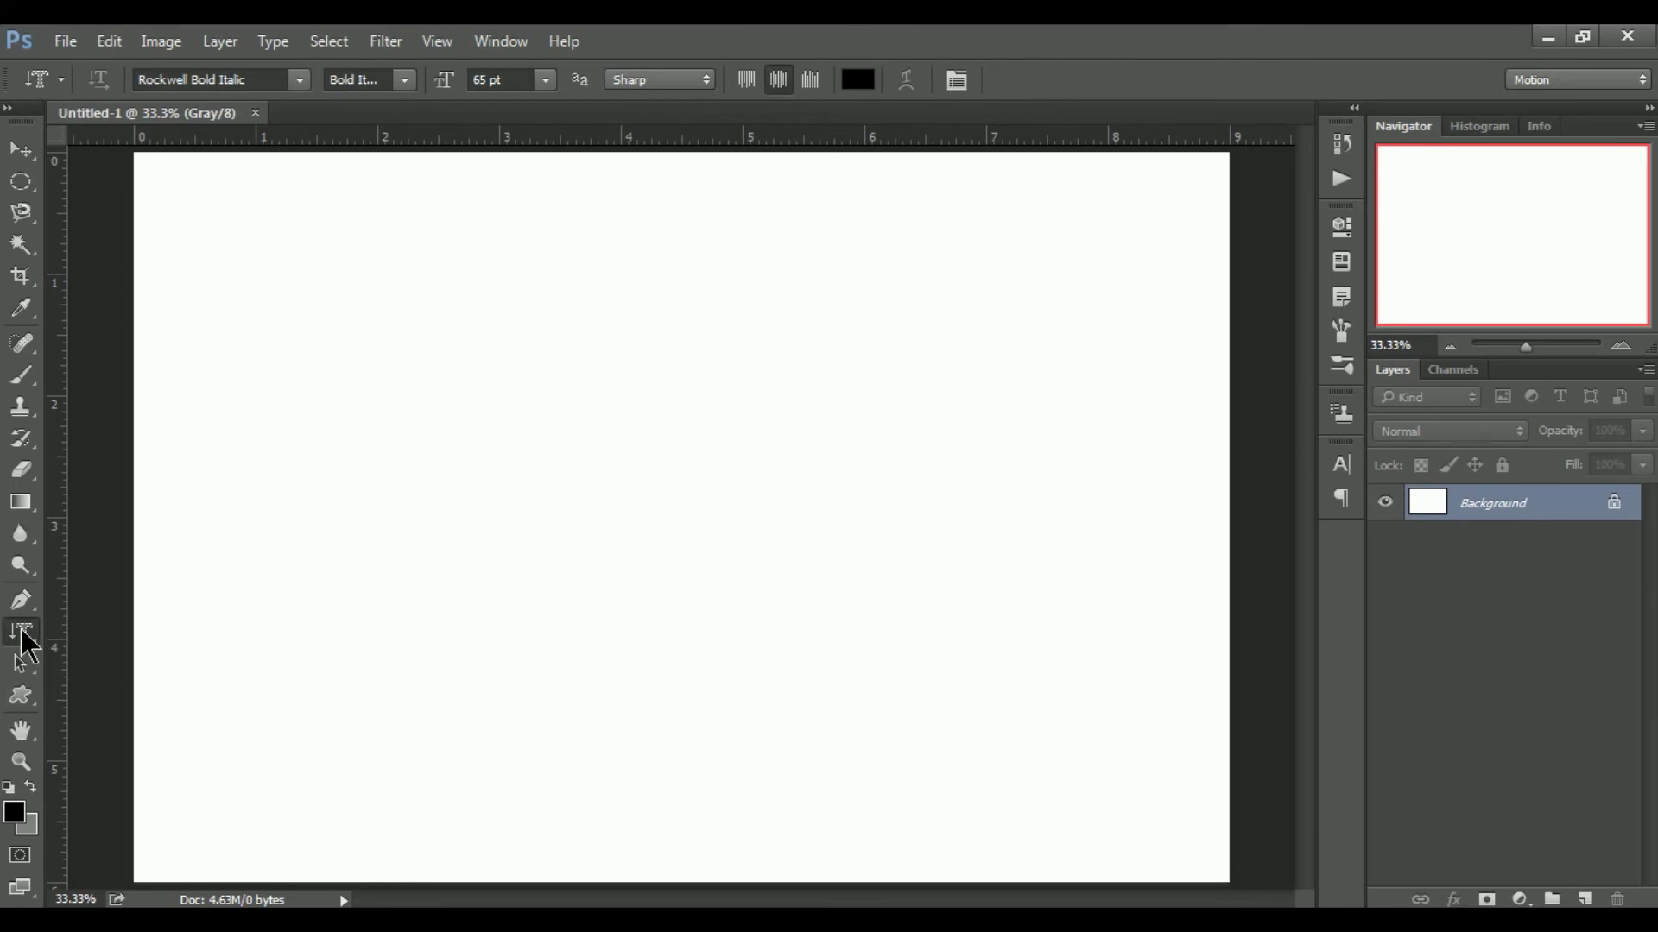
# Enter the vertical mask text "Kathmandu" near the middle of the canvas.
pyautogui.click(708, 514)
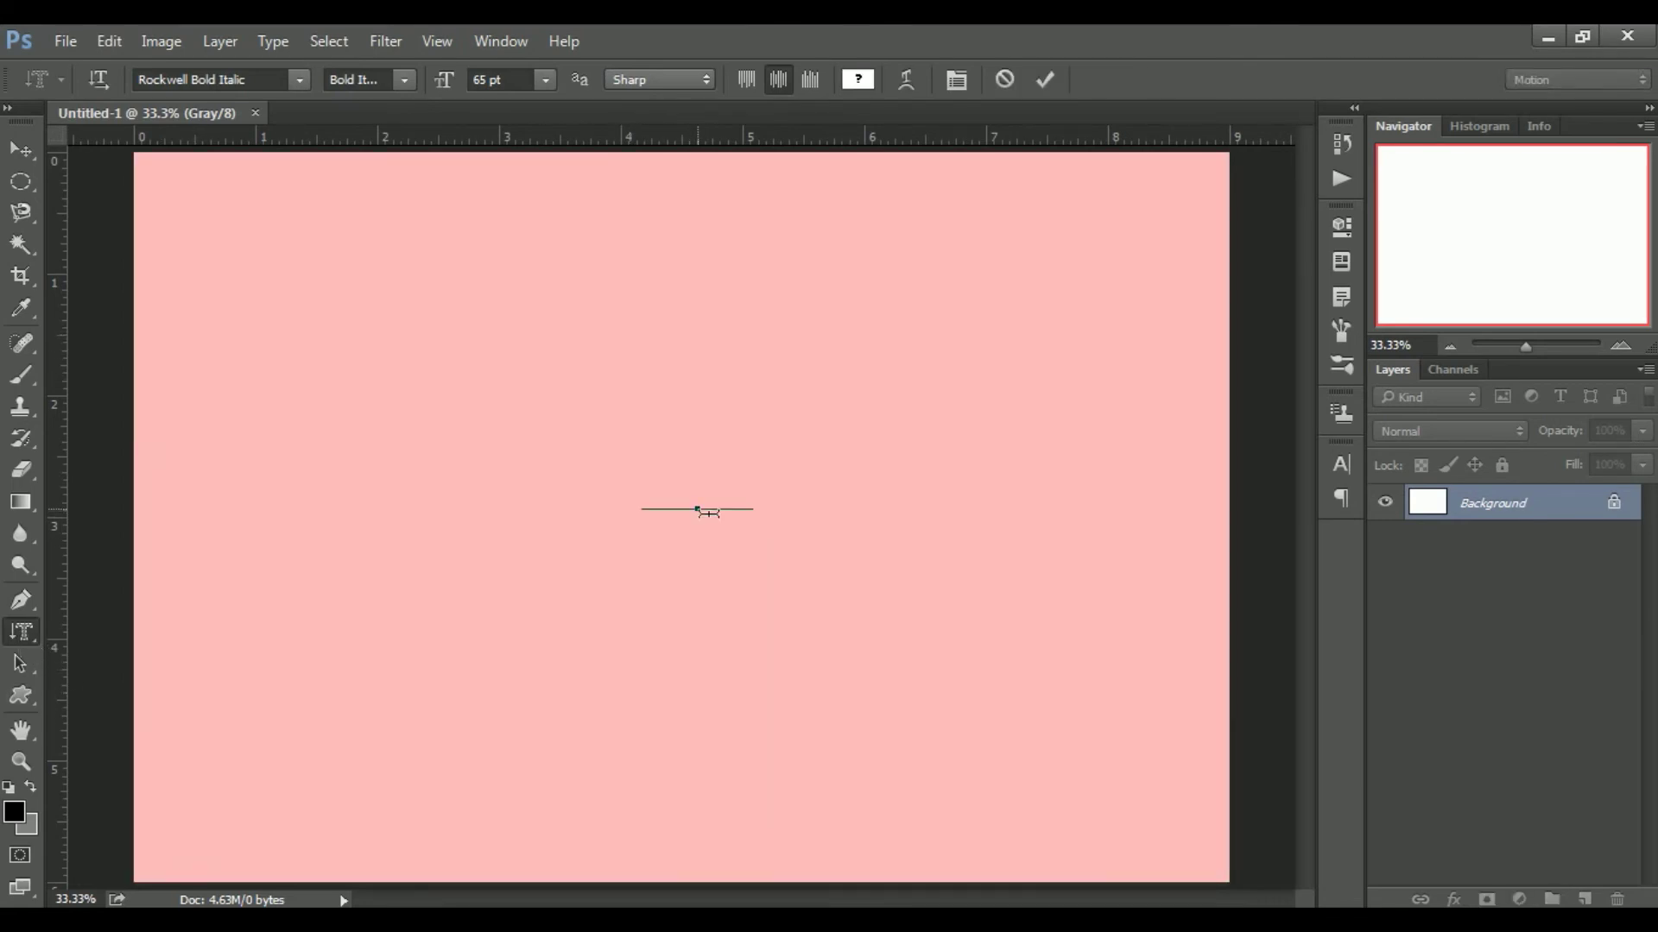
pyautogui.write('Kath')
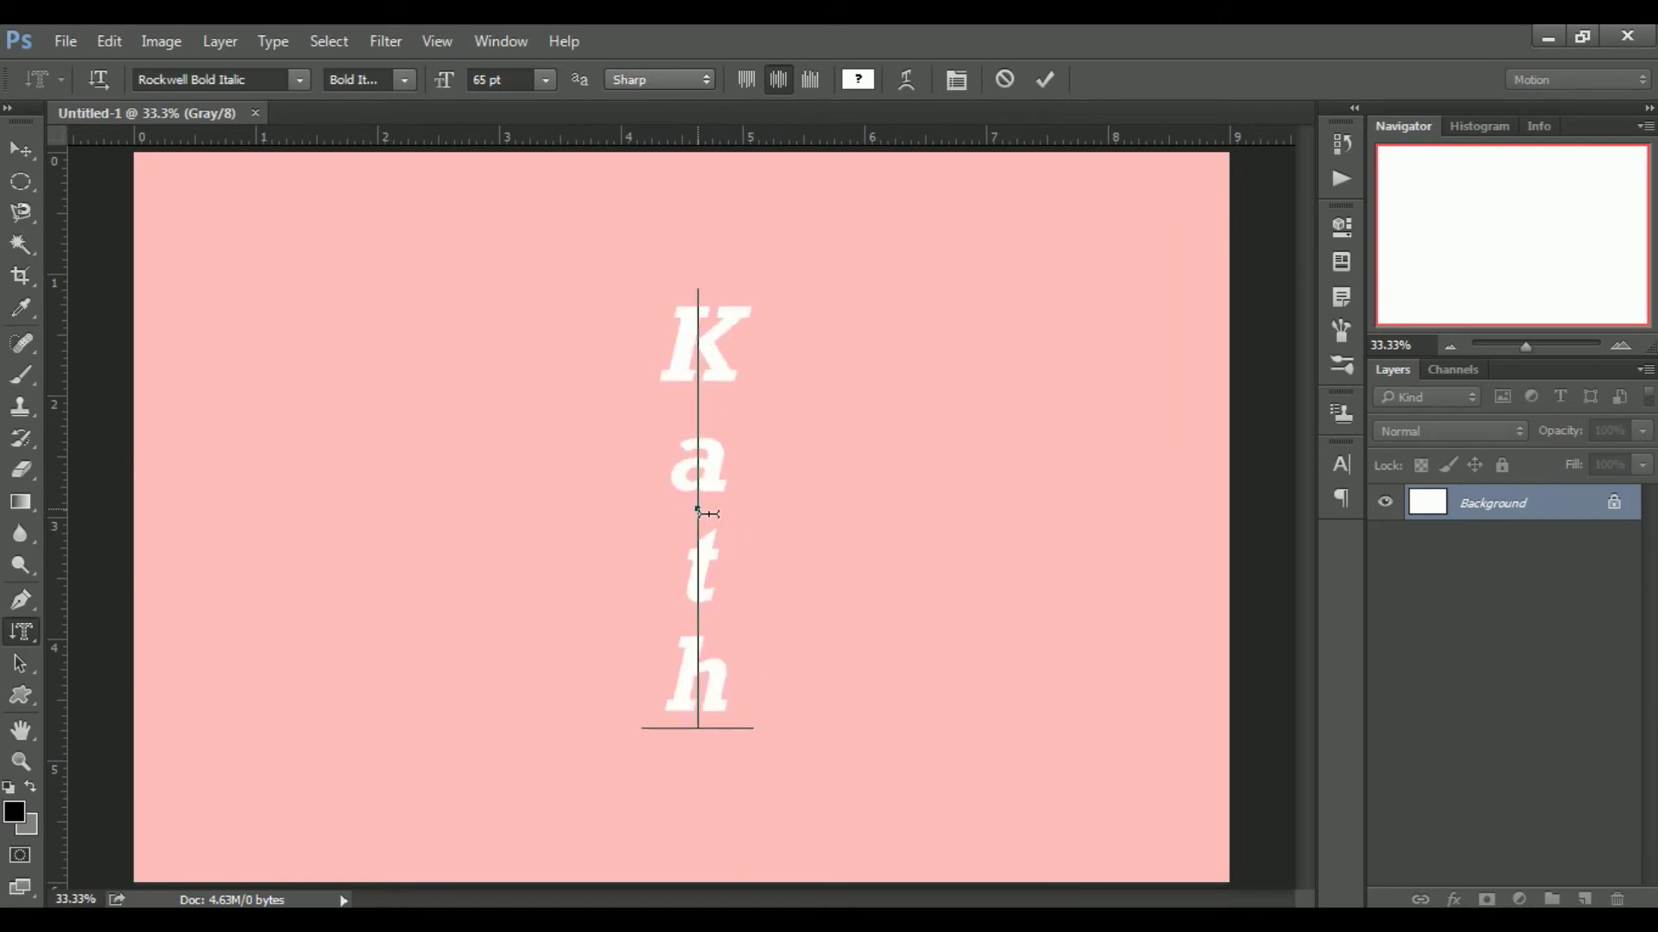
pyautogui.write('mand')
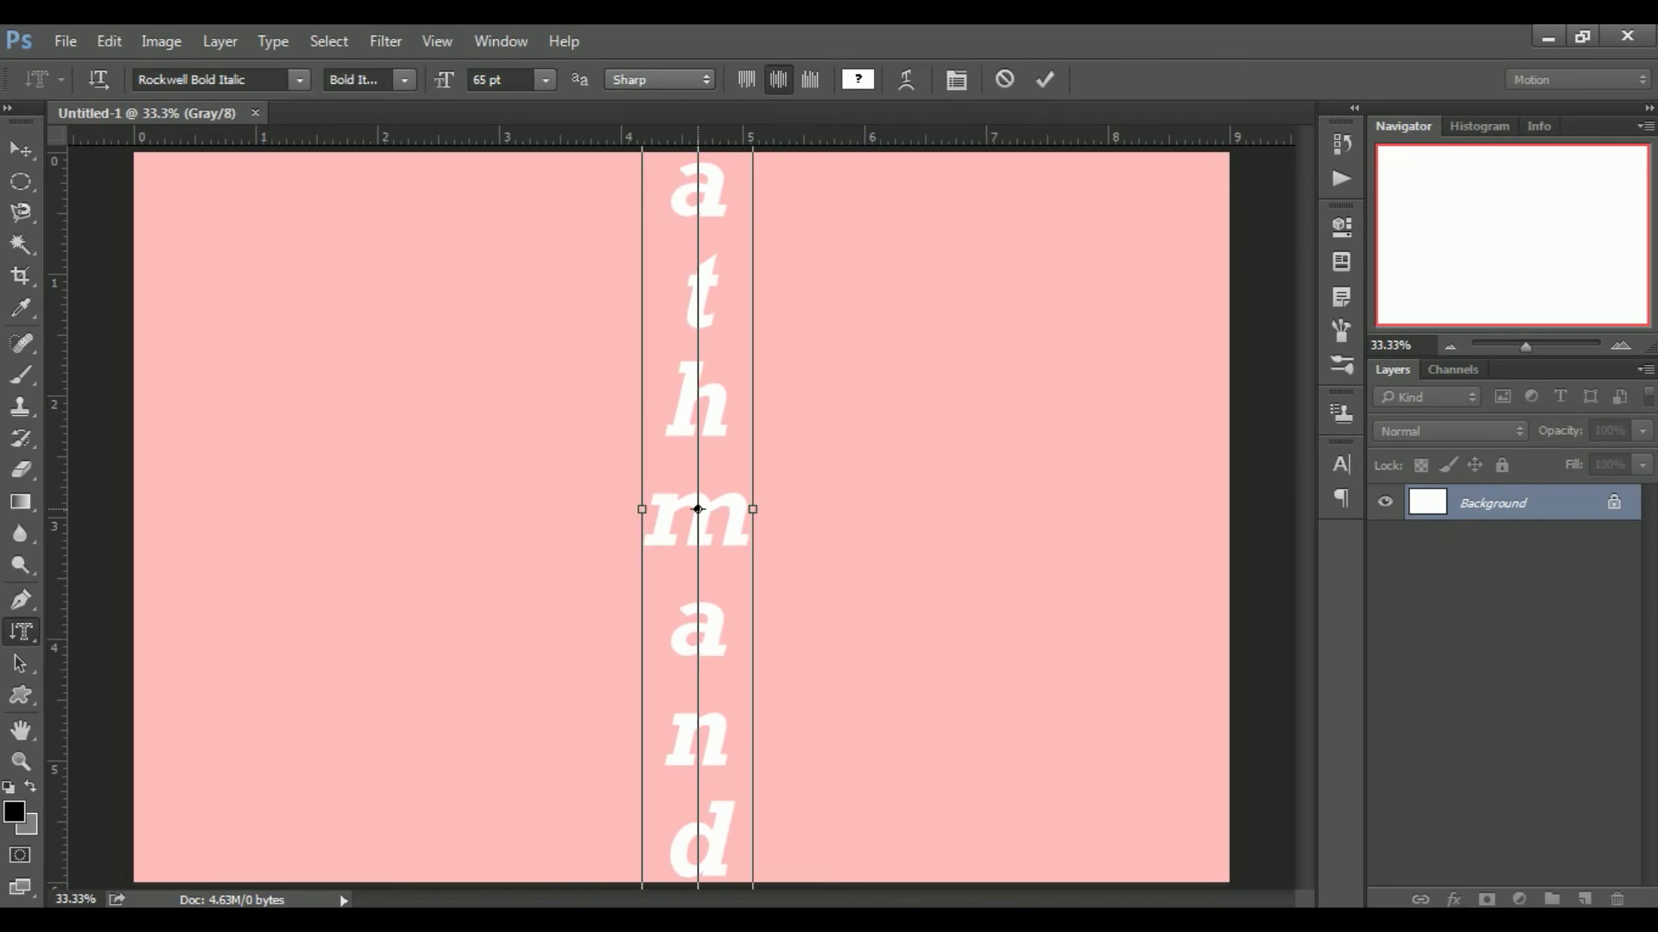
# Set the whole vertical word's font size to 37 pt and commit the mask text as a selection.
pyautogui.hotkey('ctrl', 'a')
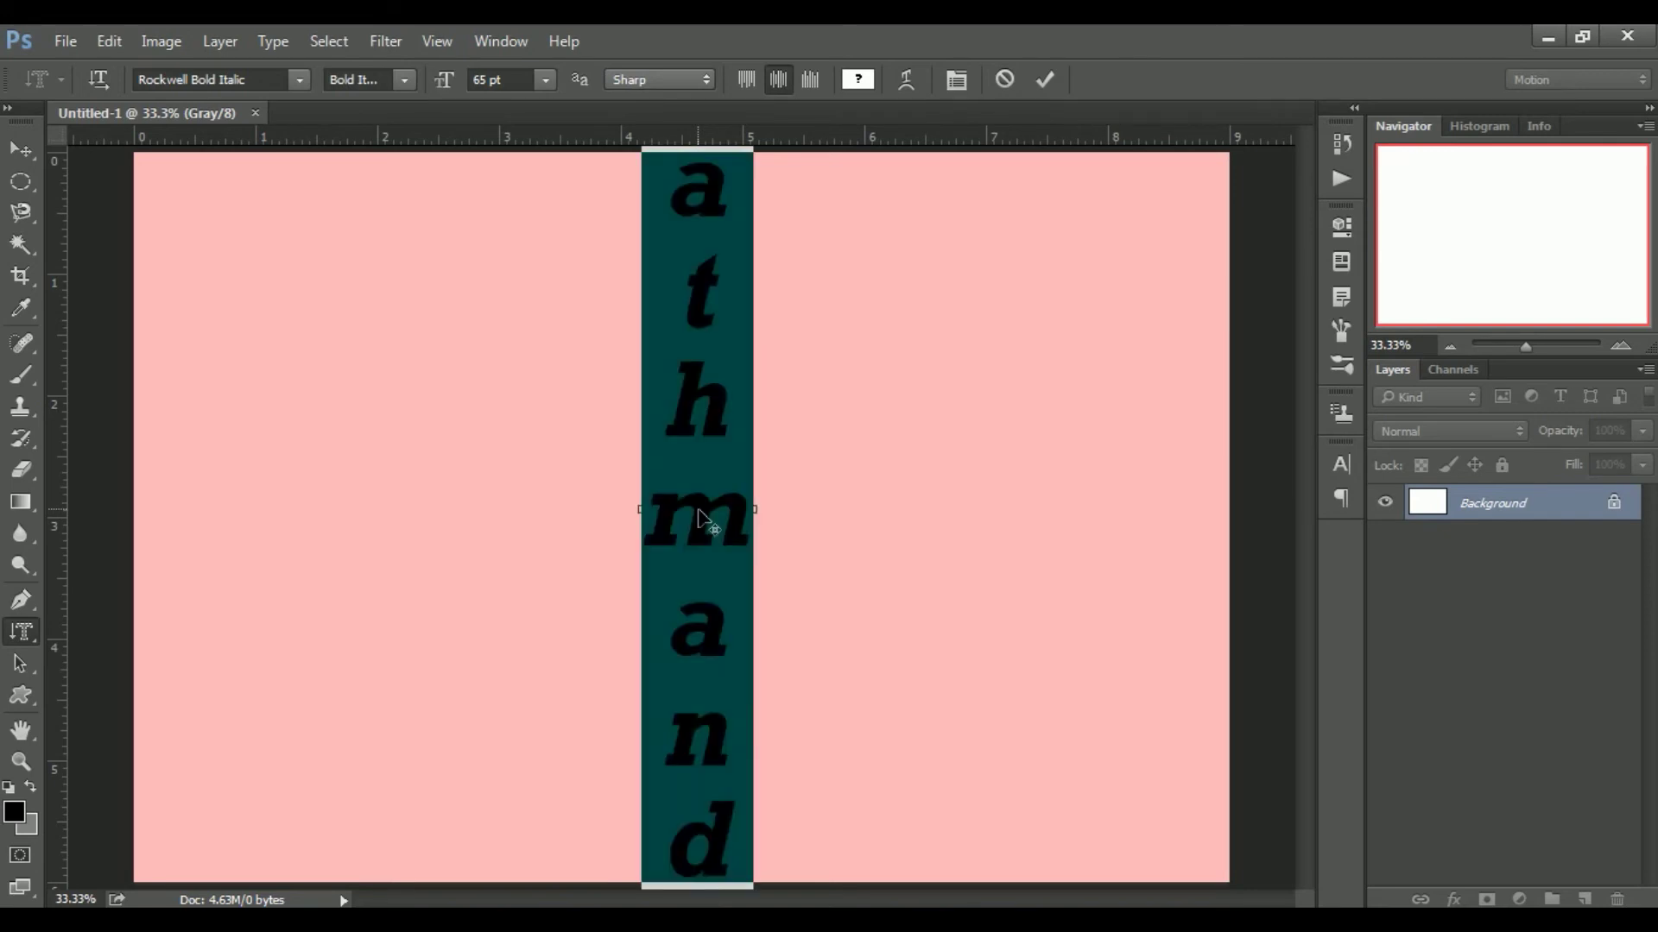
pyautogui.click(545, 80)
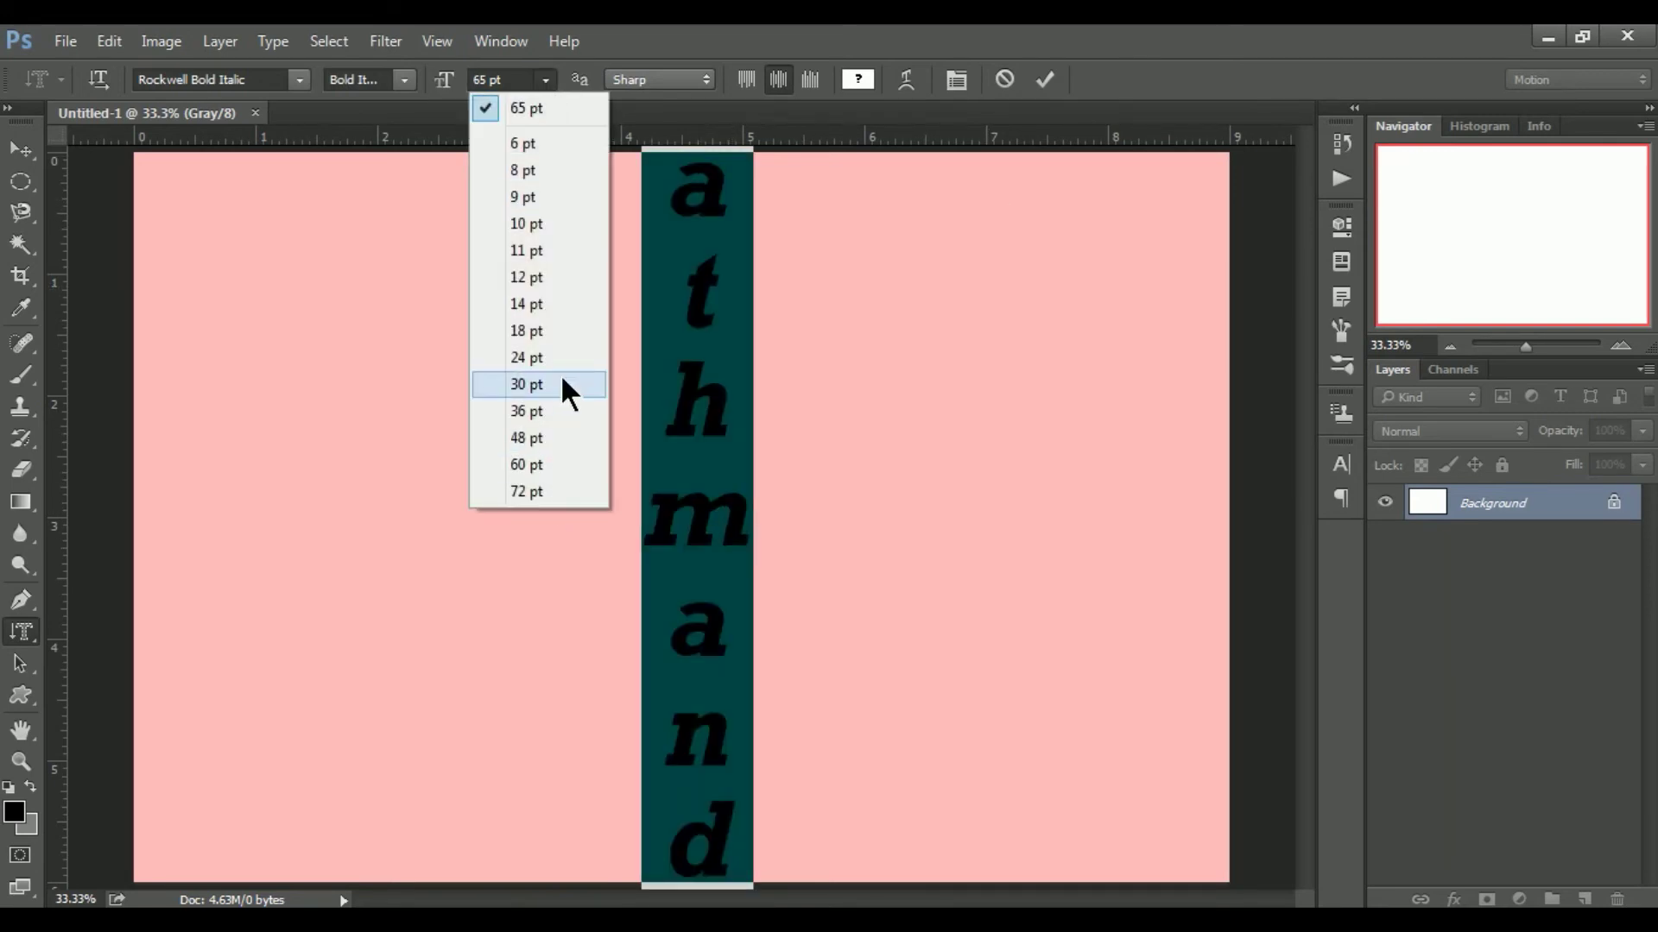
pyautogui.click(561, 340)
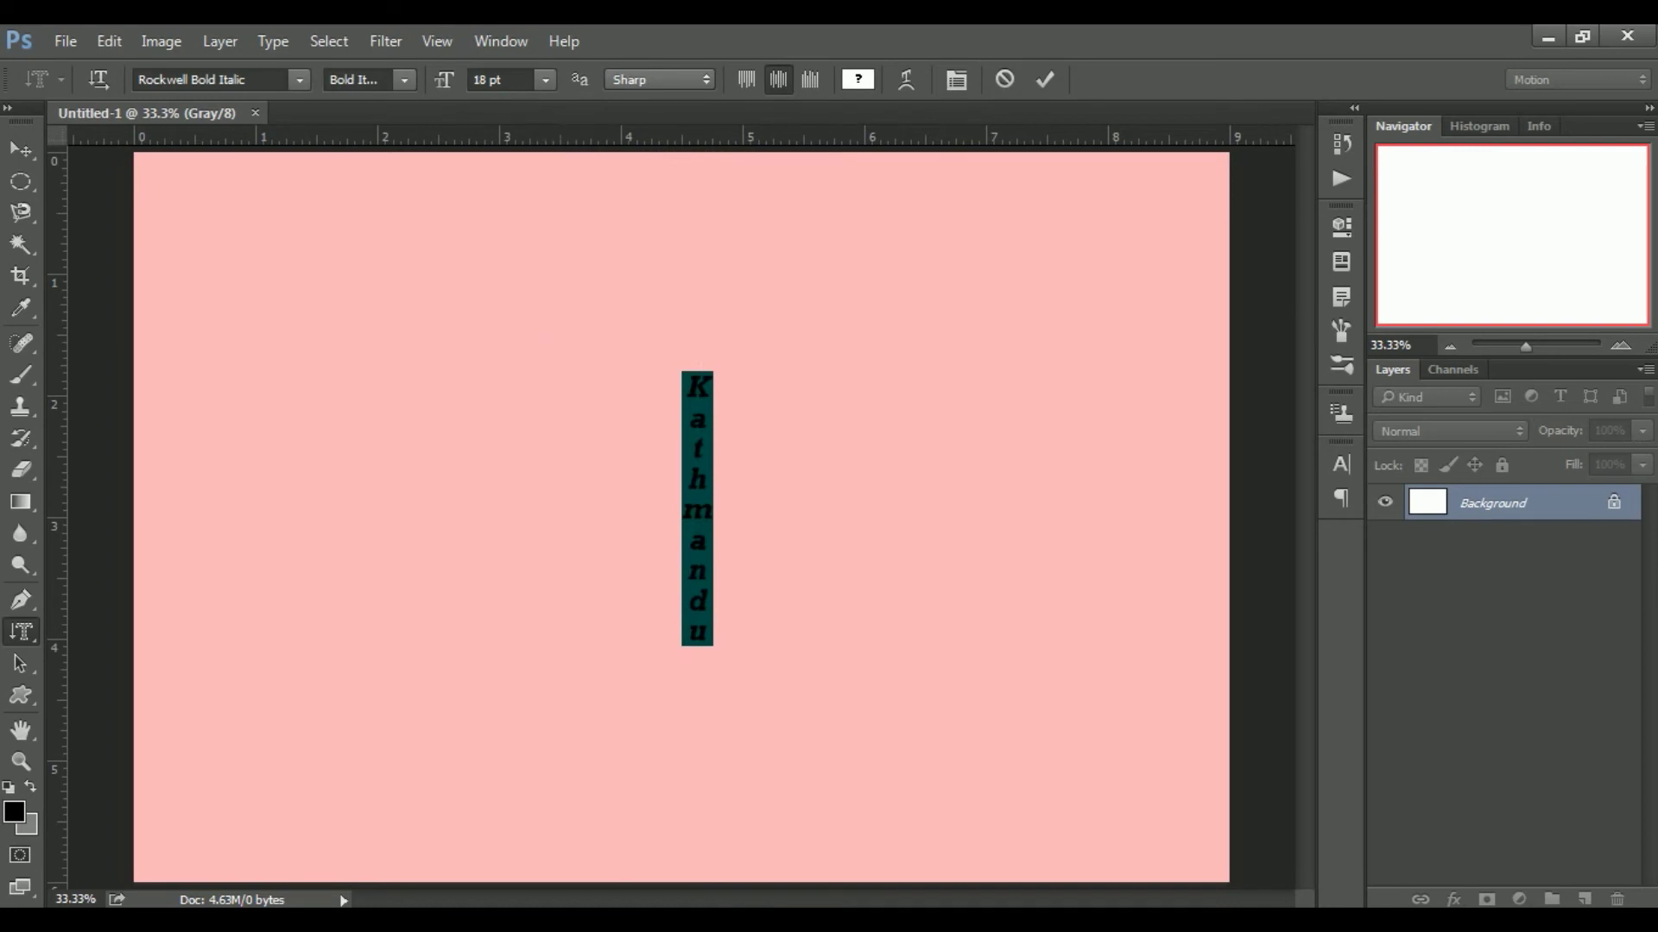
pyautogui.moveTo(447, 84)
pyautogui.mouseDown()
pyautogui.moveTo(429, 86)
pyautogui.moveTo(477, 85)
pyautogui.mouseUp()
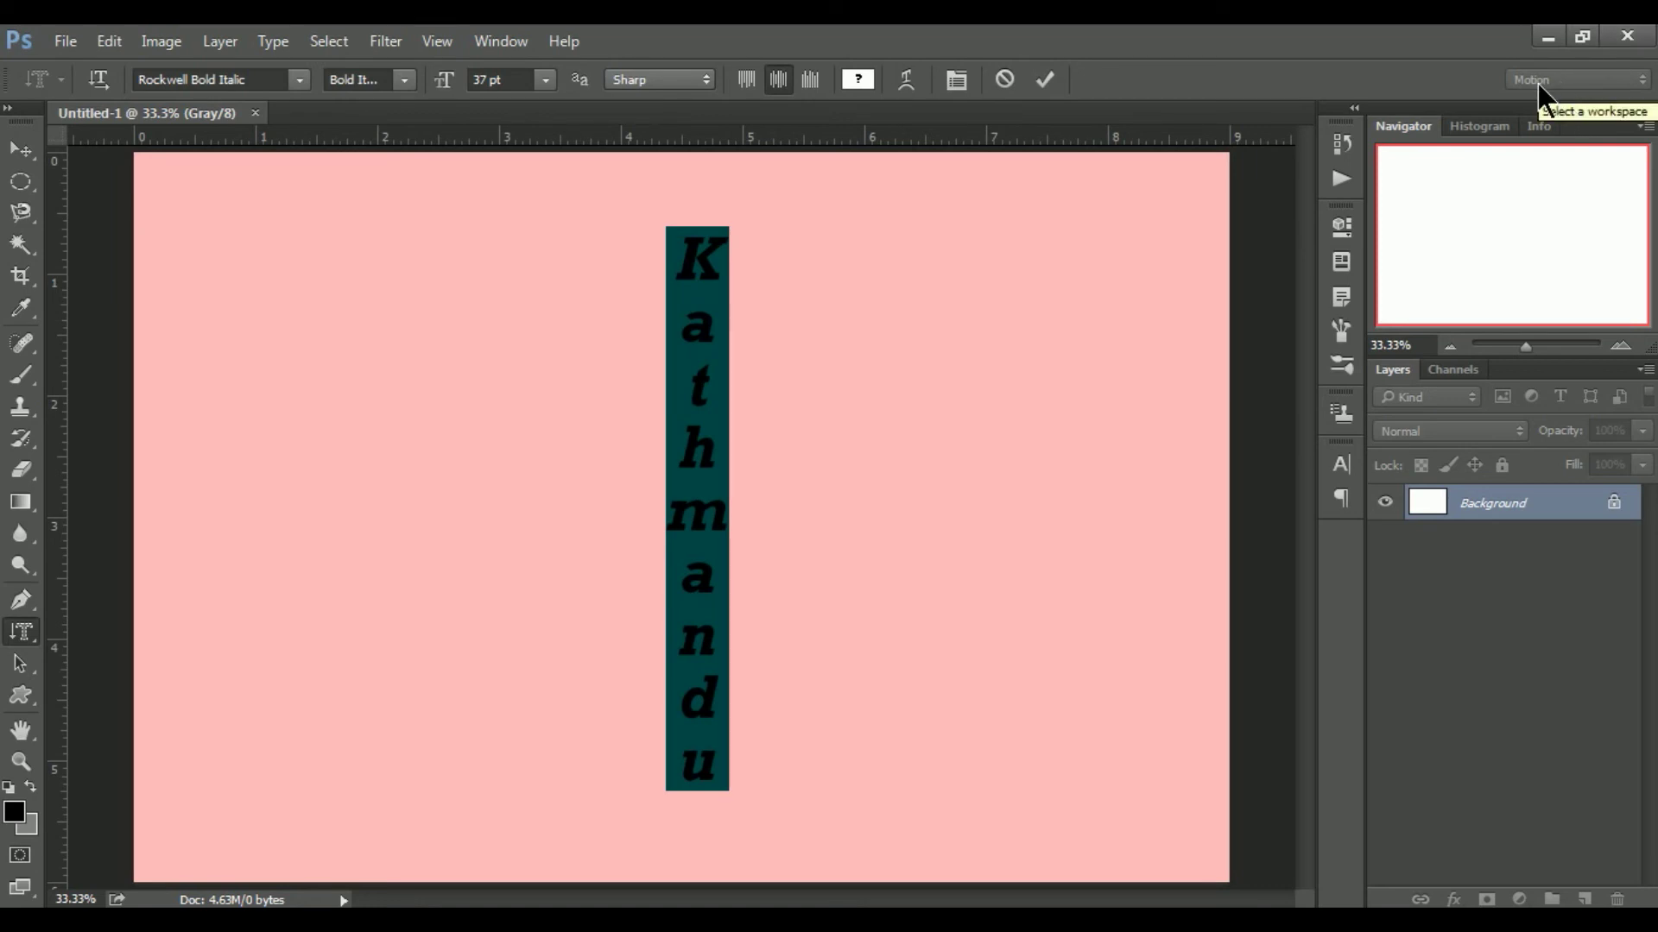
pyautogui.click(1046, 80)
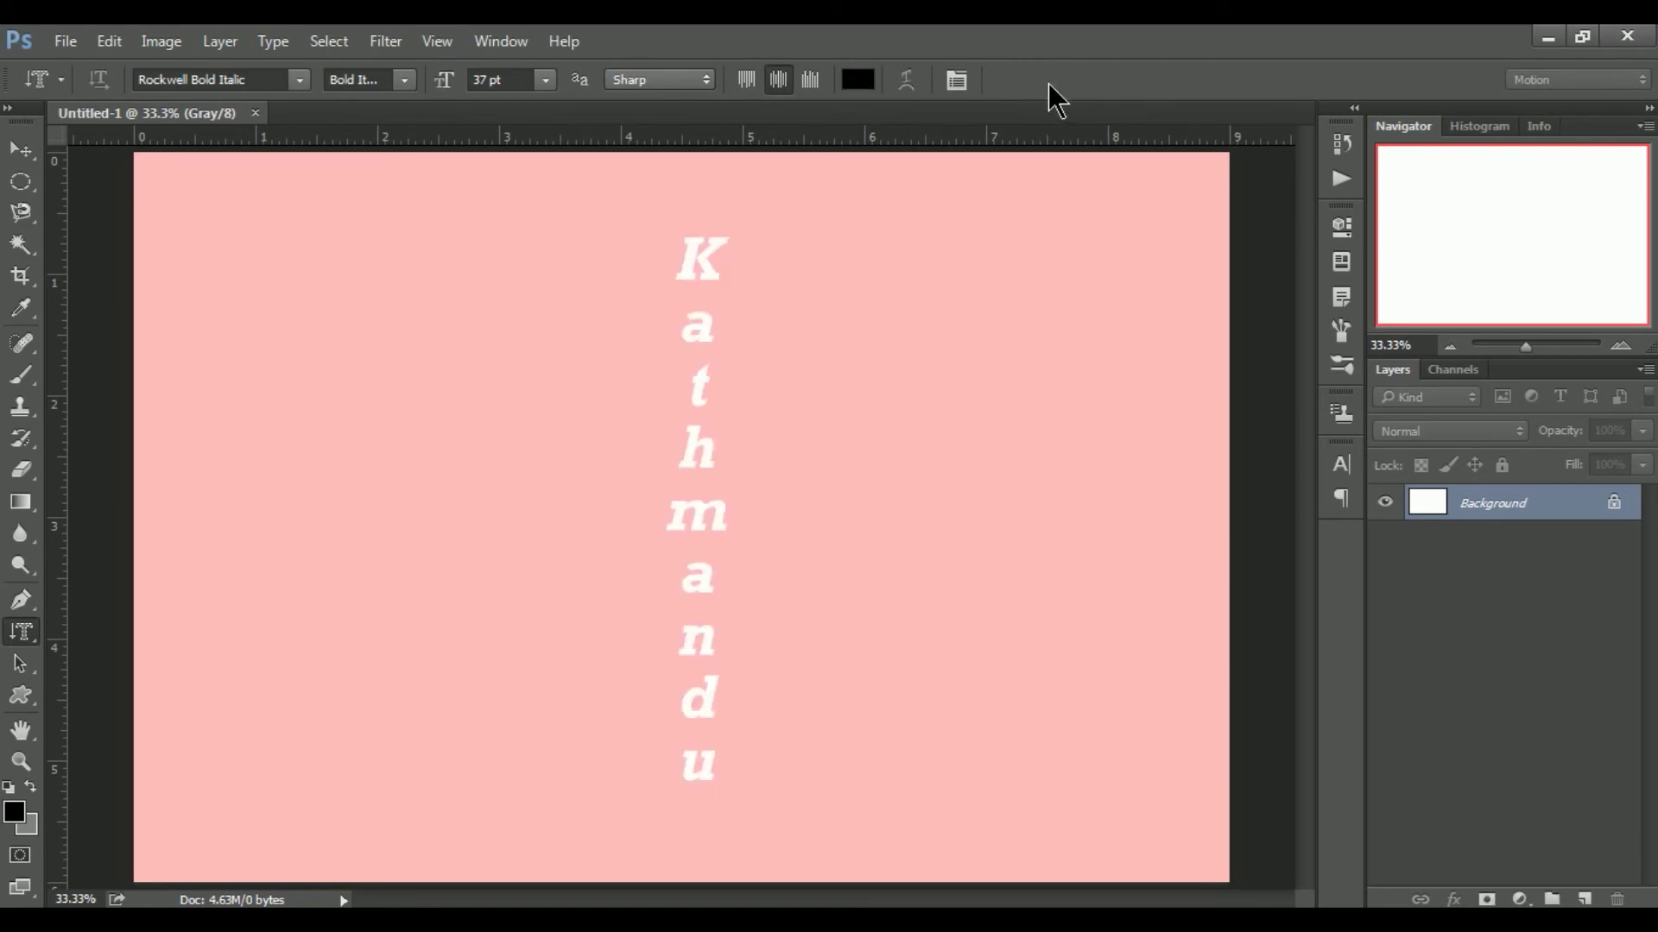
# Try the Photography and Typography workspaces and switch back to the Motion workspace.
pyautogui.click(1580, 81)
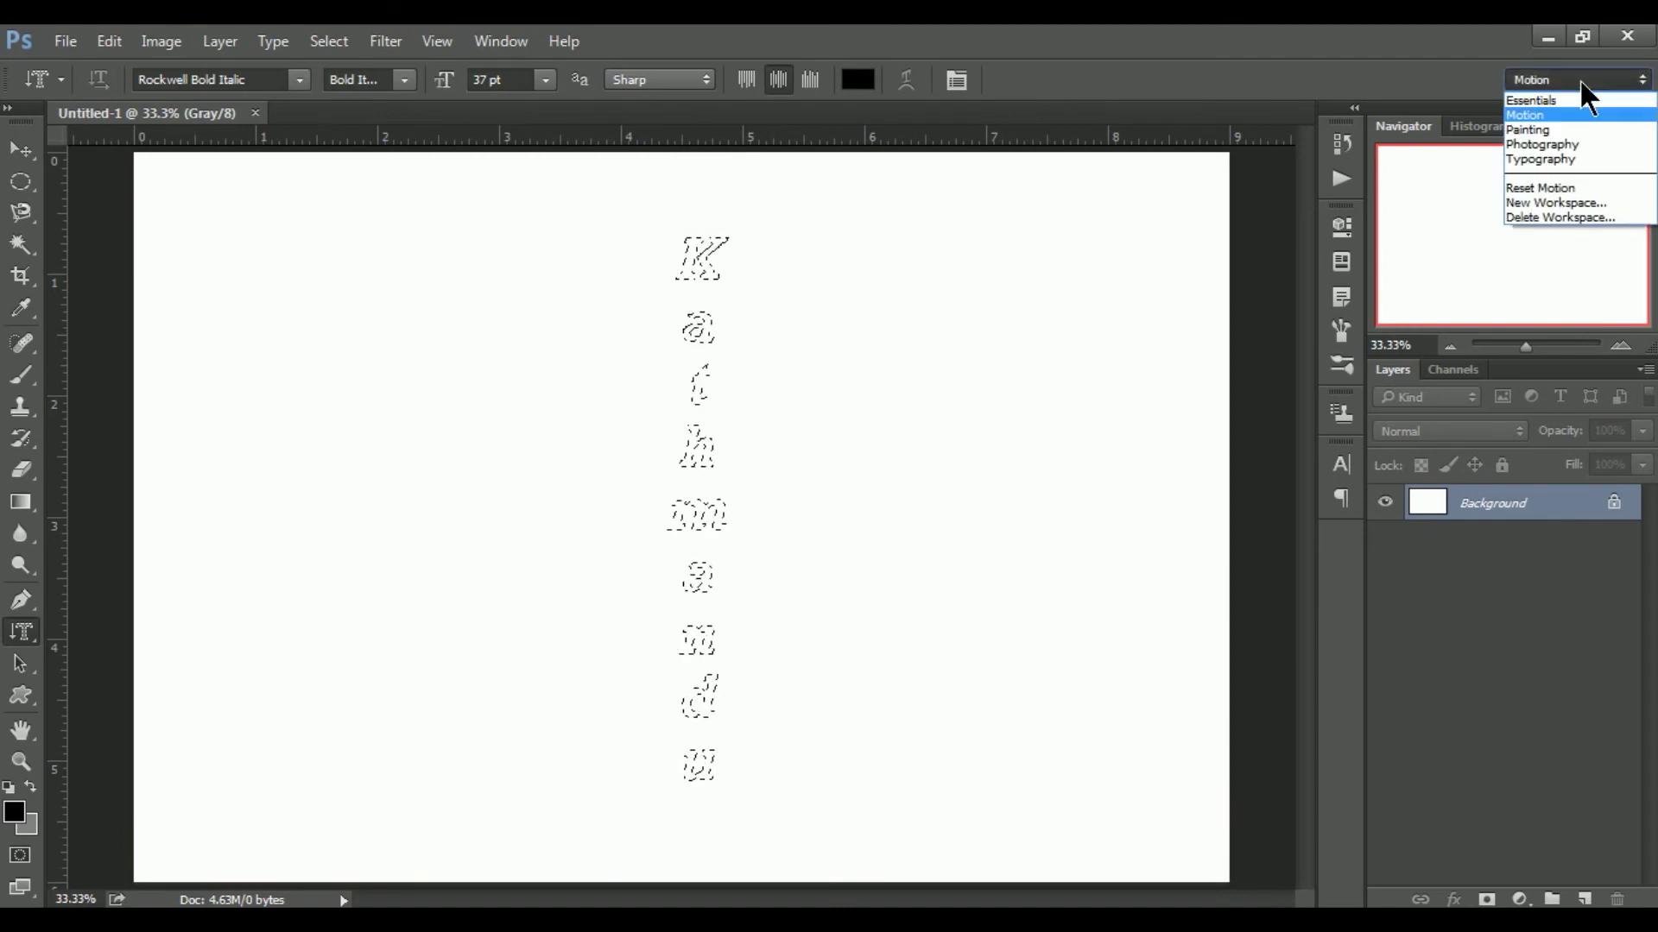
pyautogui.click(1550, 145)
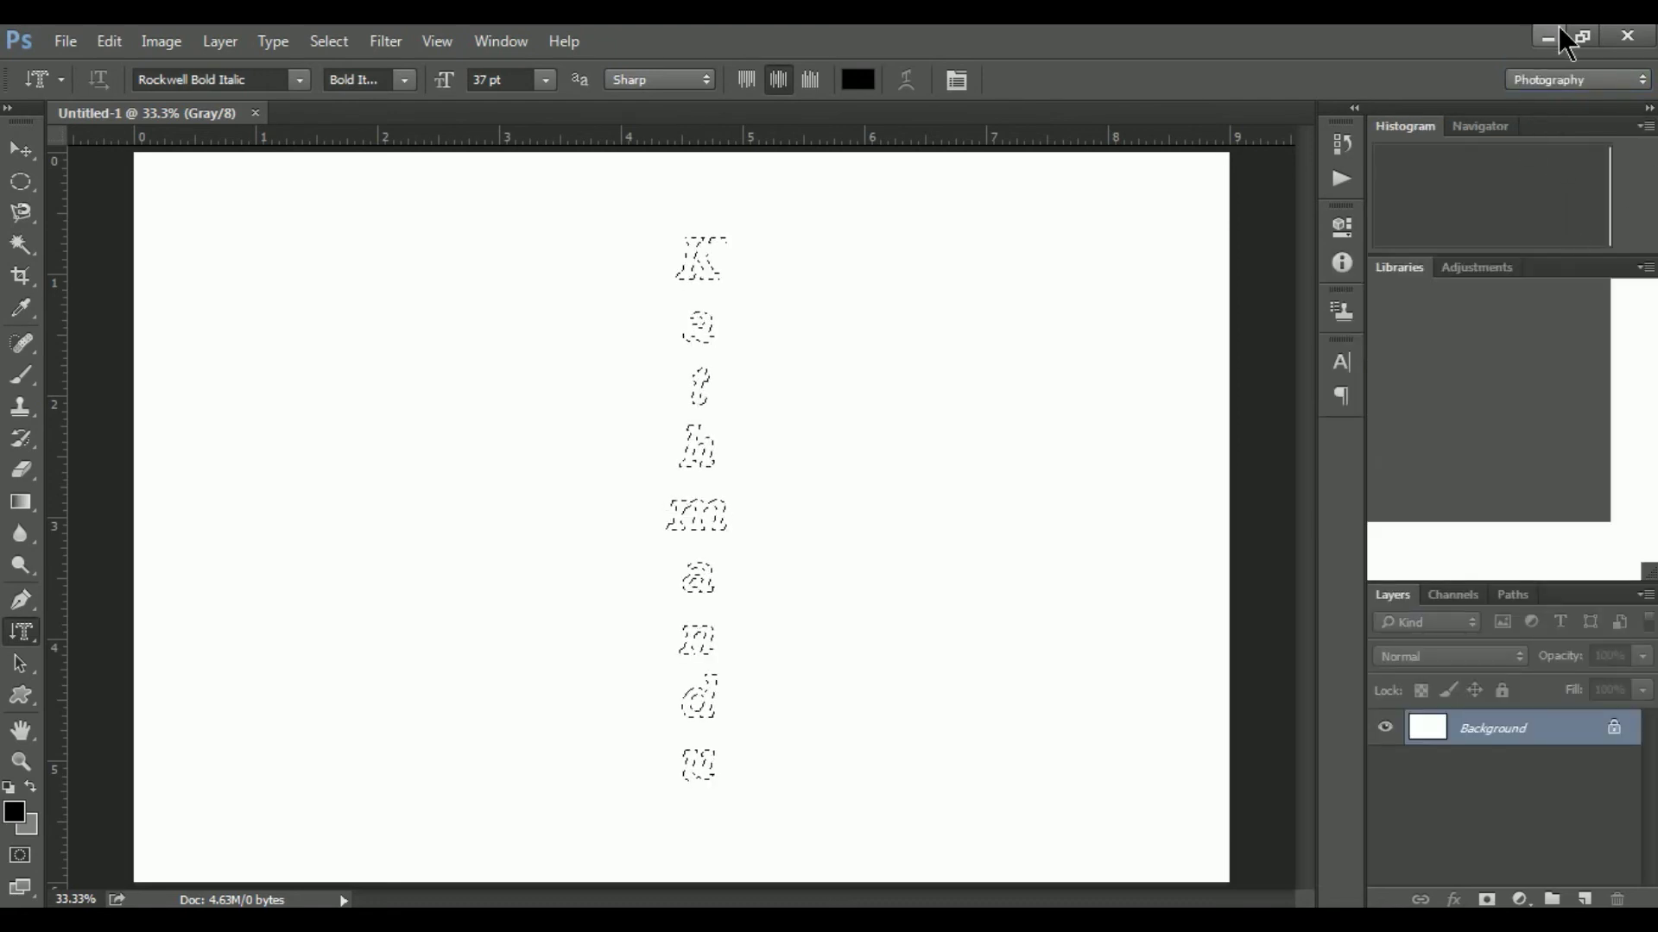
pyautogui.click(1641, 81)
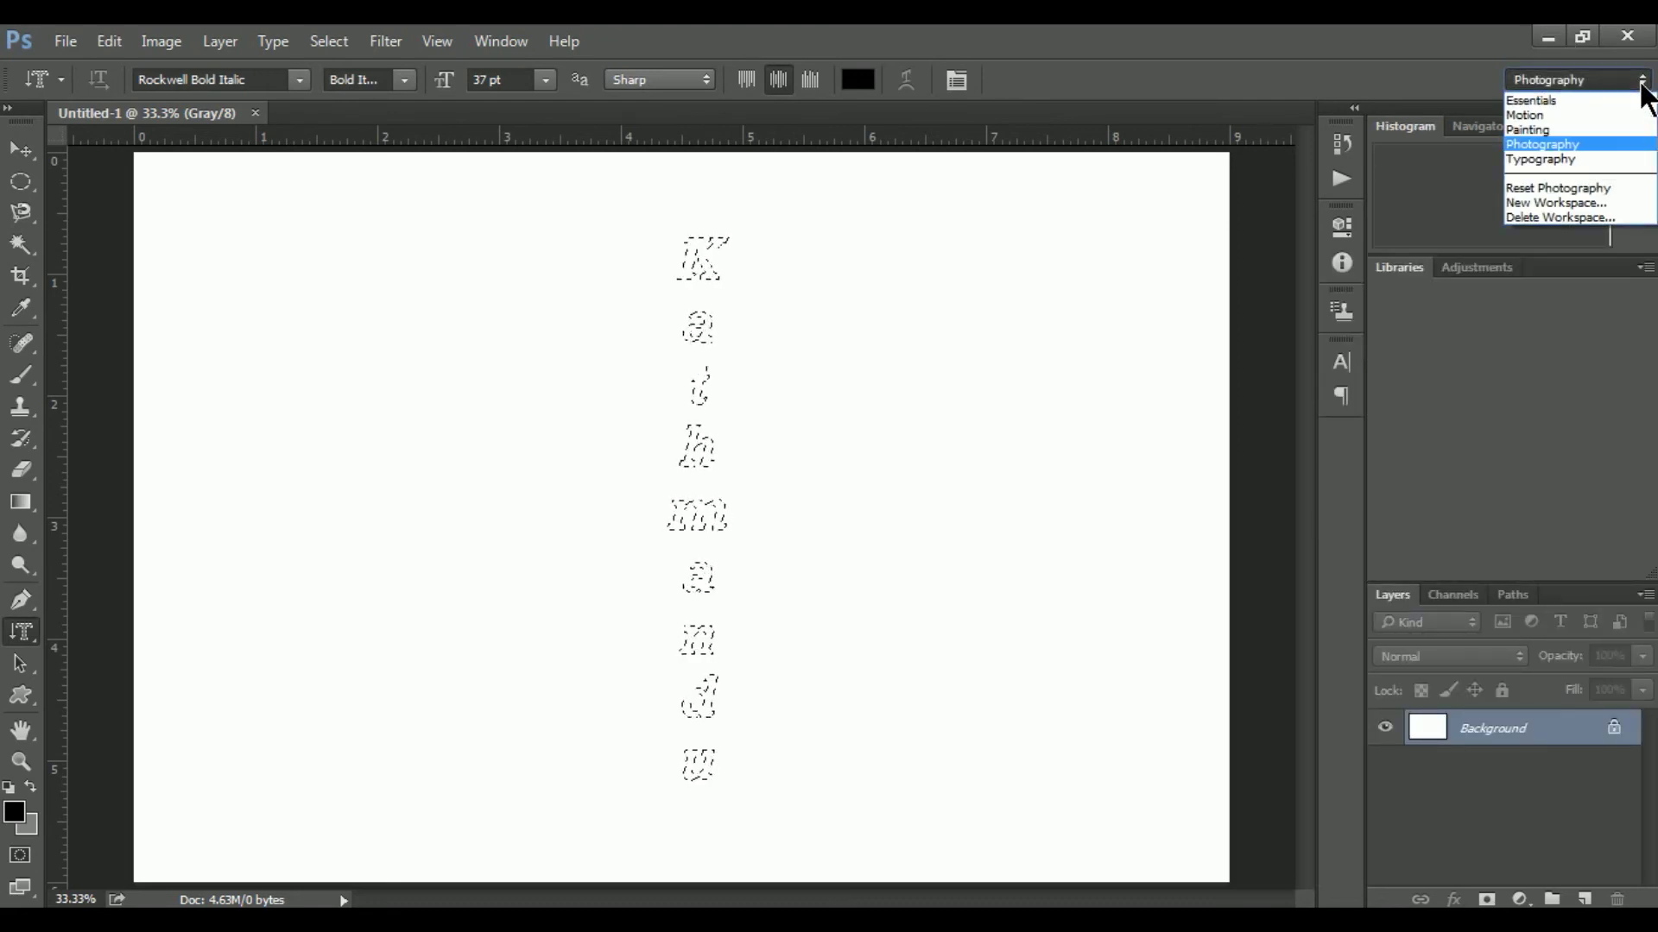
pyautogui.click(1552, 159)
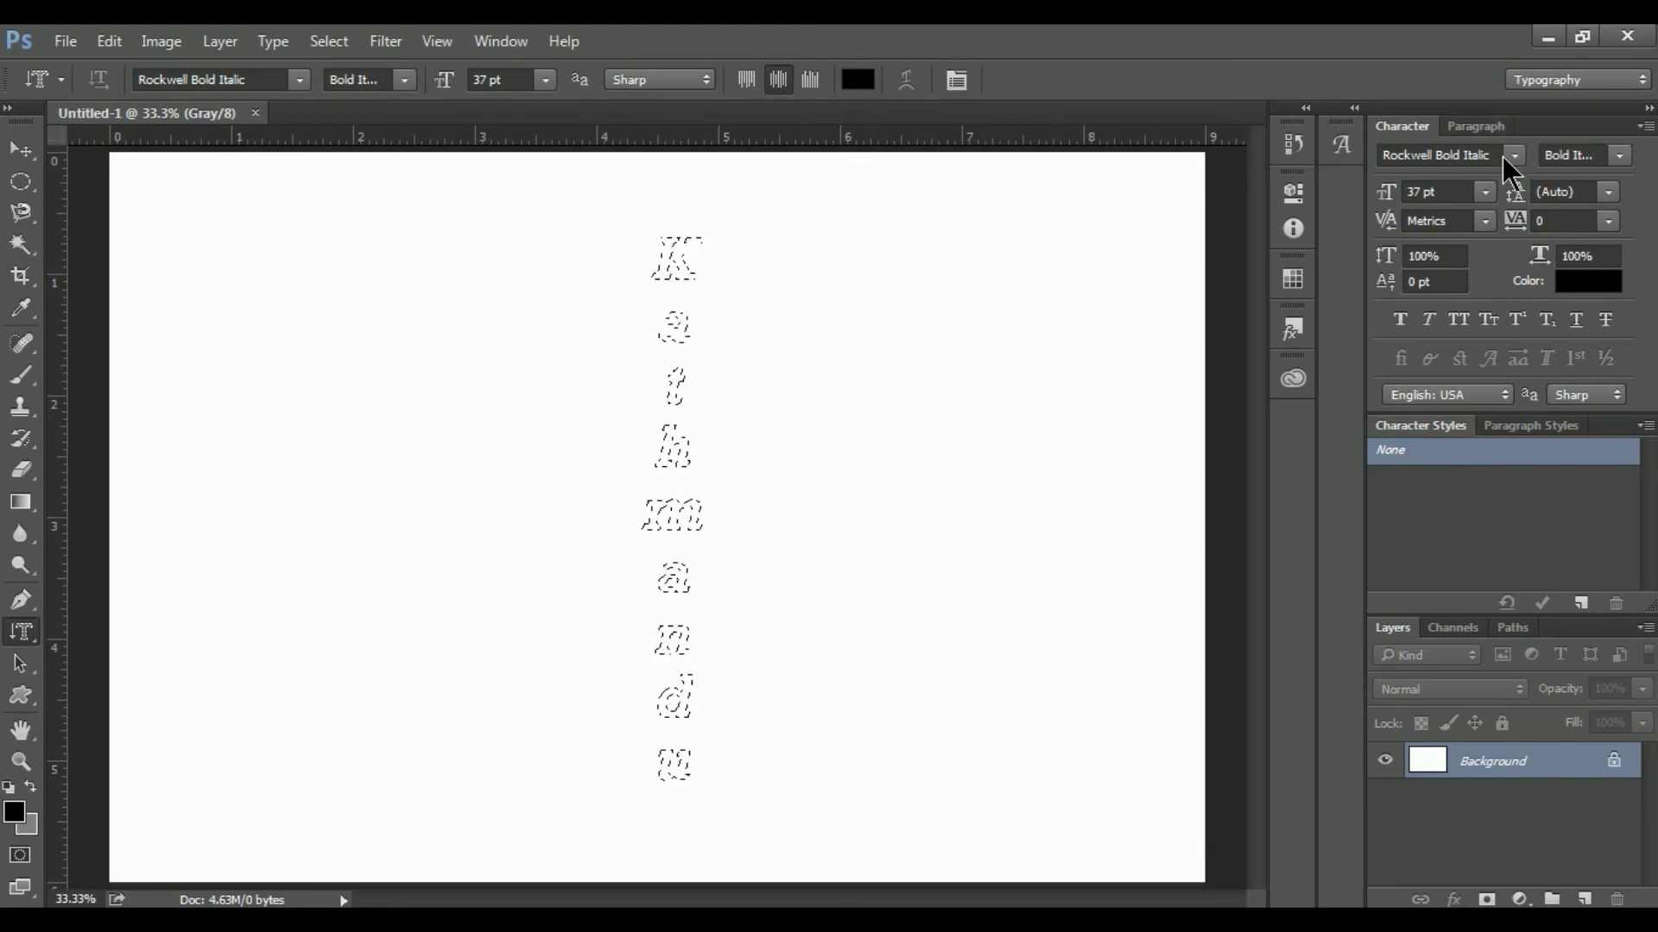
pyautogui.click(1634, 89)
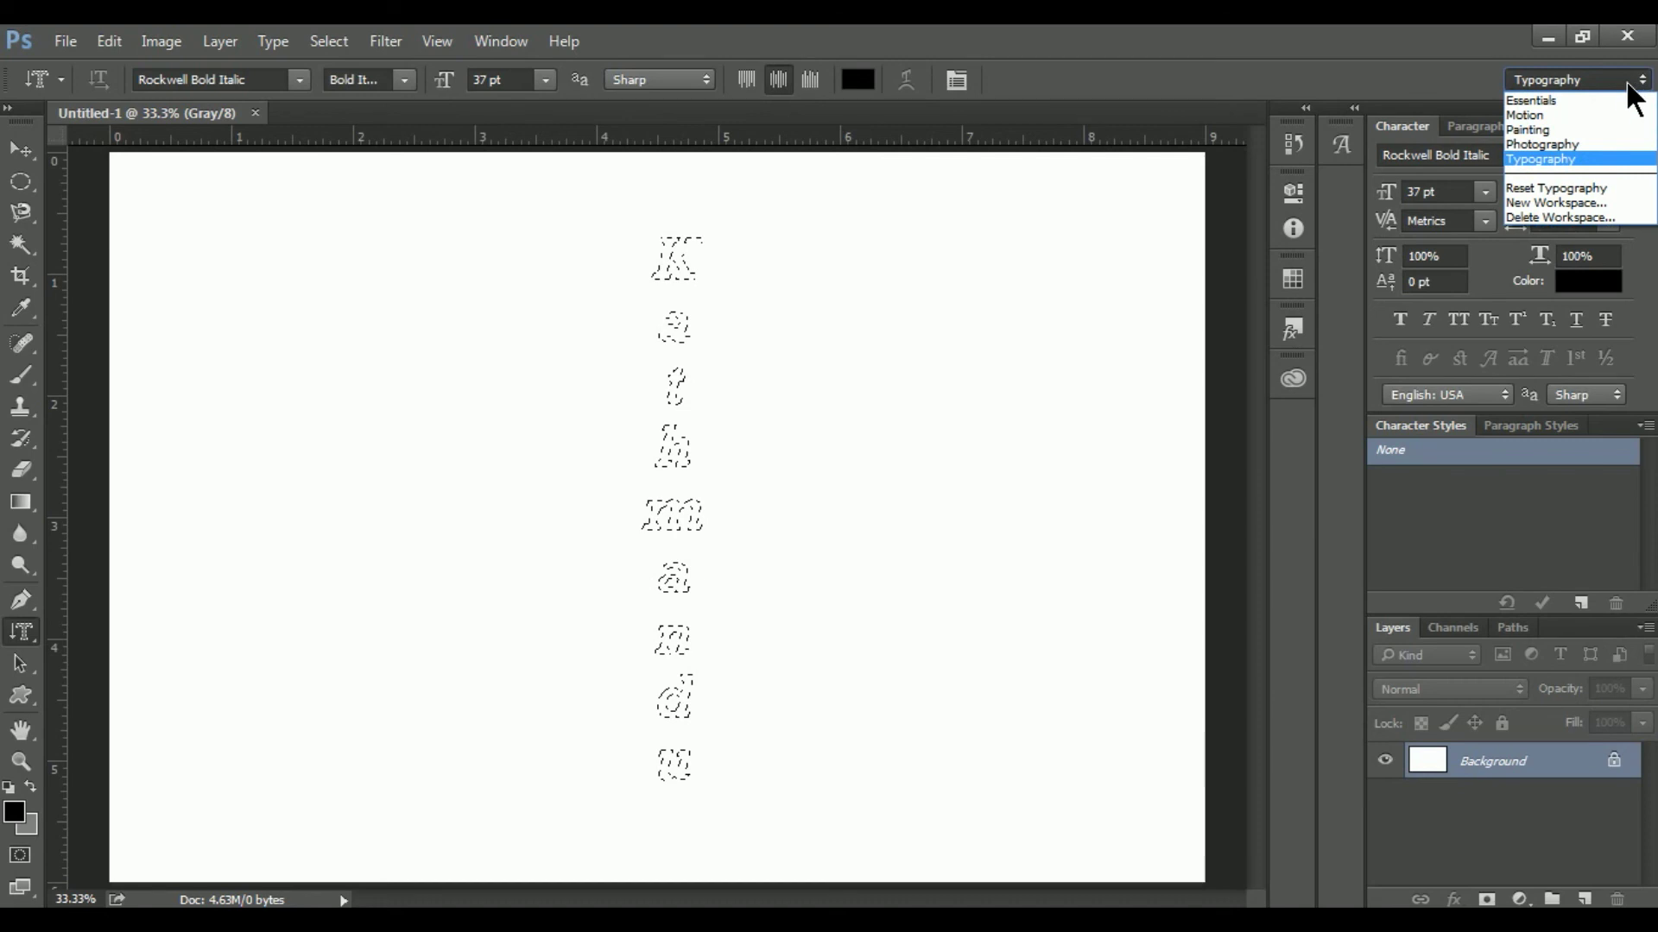
pyautogui.click(1623, 107)
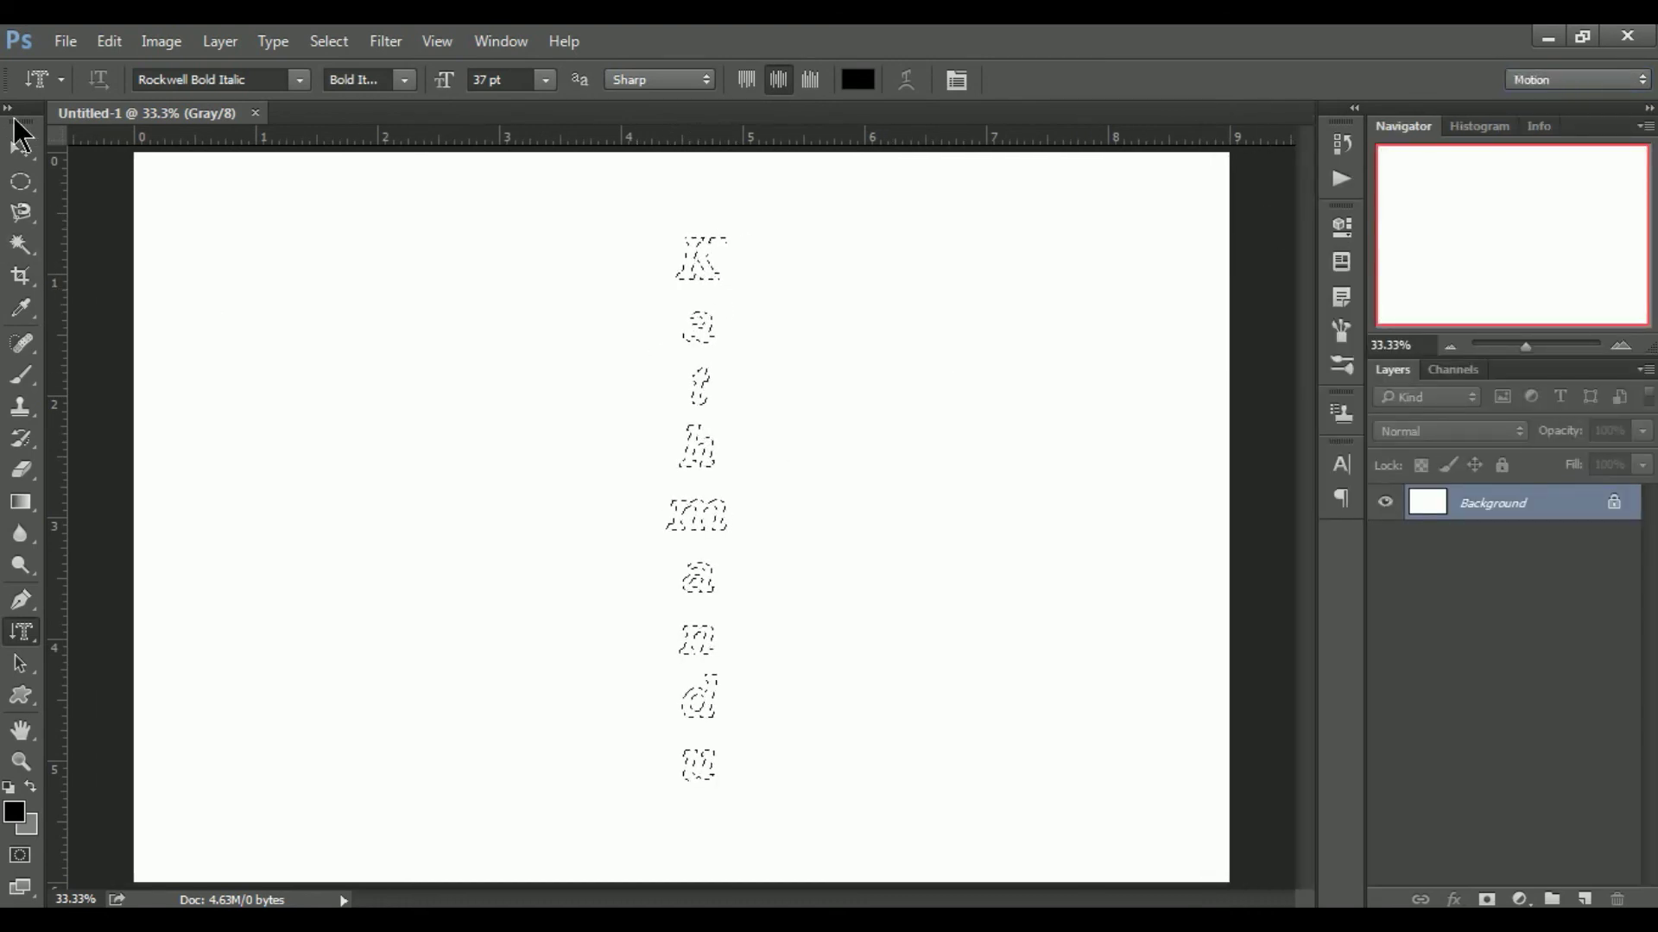
# Switch between the Move tool and the Vertical Type Mask Tool, ending with the Move tool active.
pyautogui.click(21, 149)
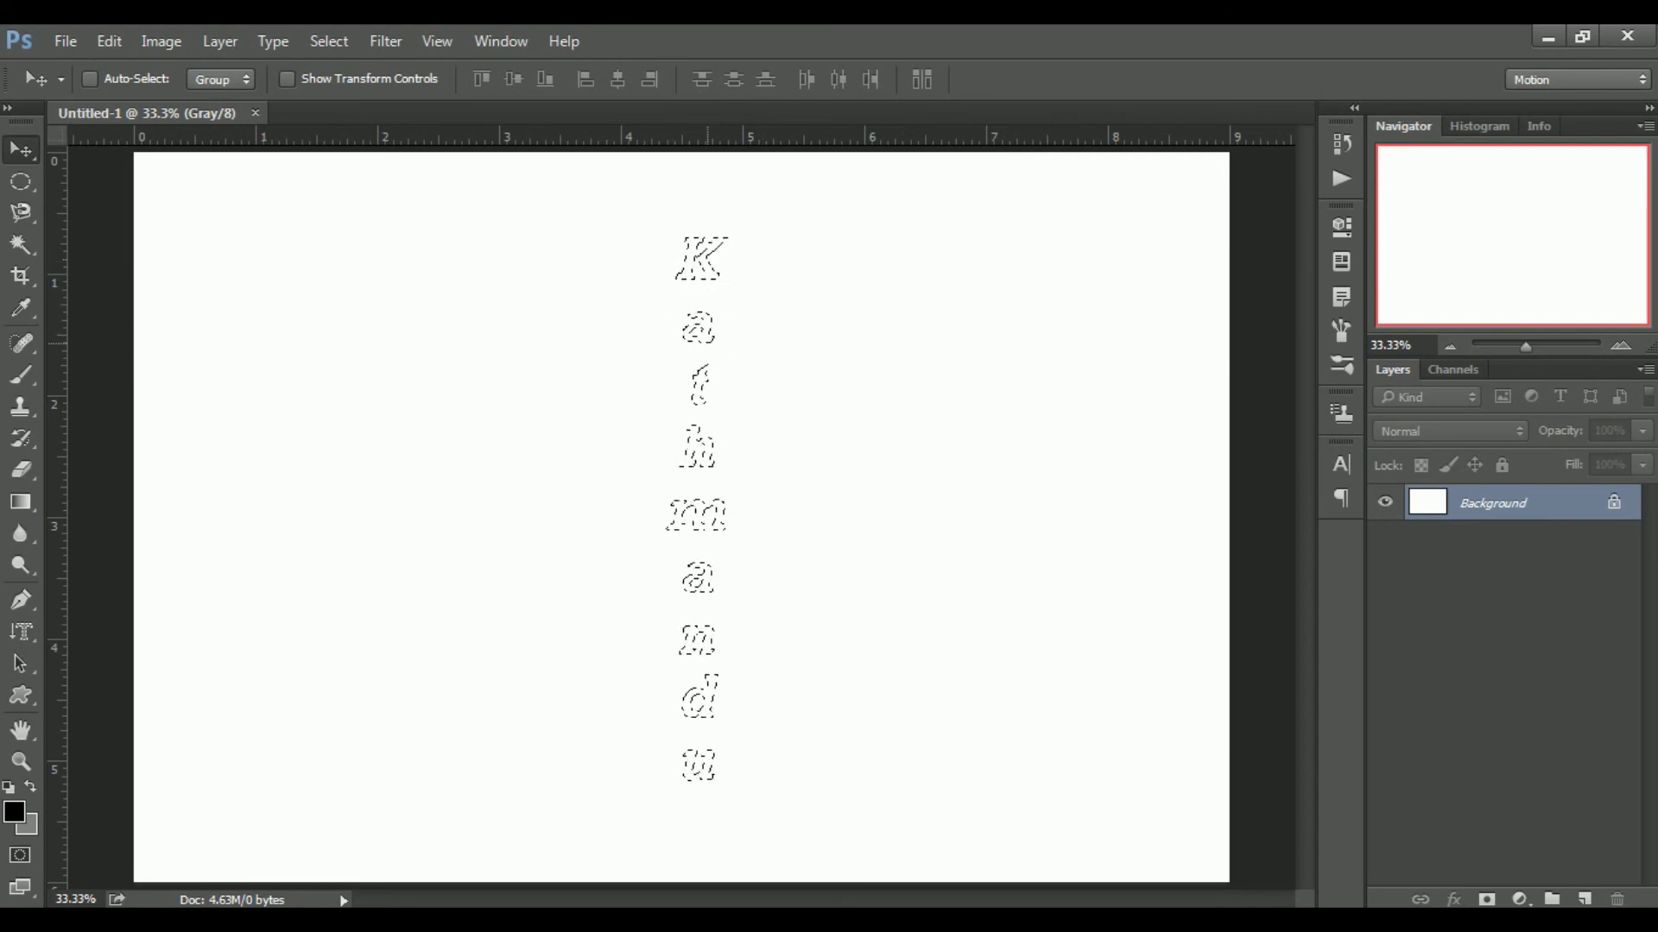
pyautogui.click(22, 635)
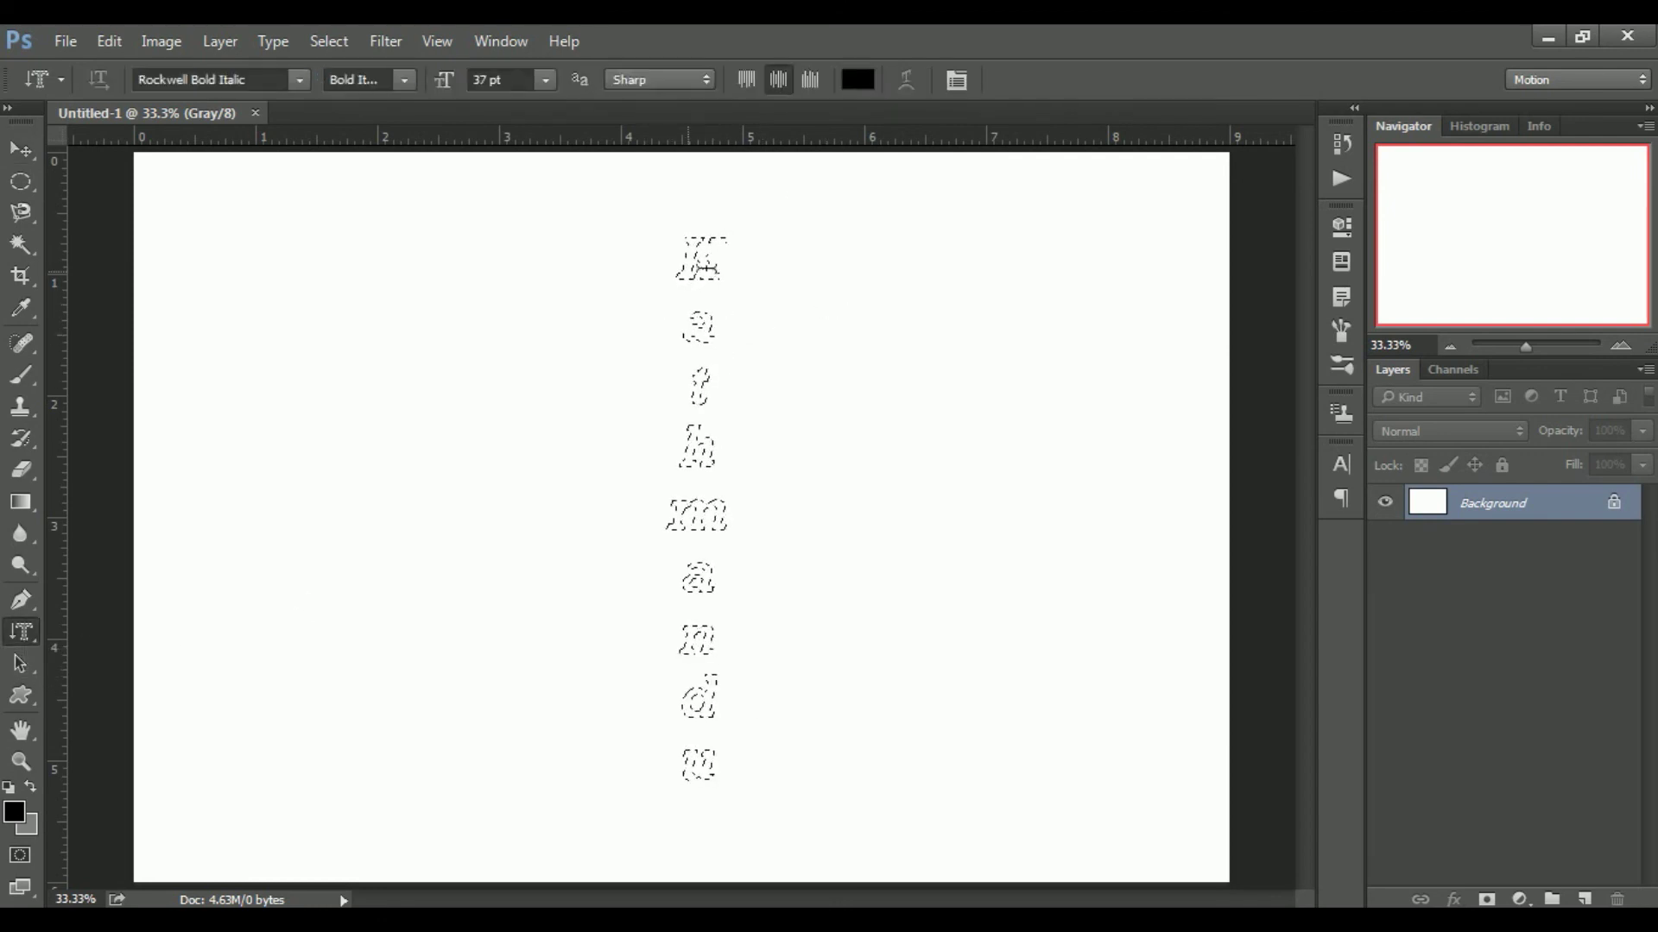
pyautogui.click(23, 150)
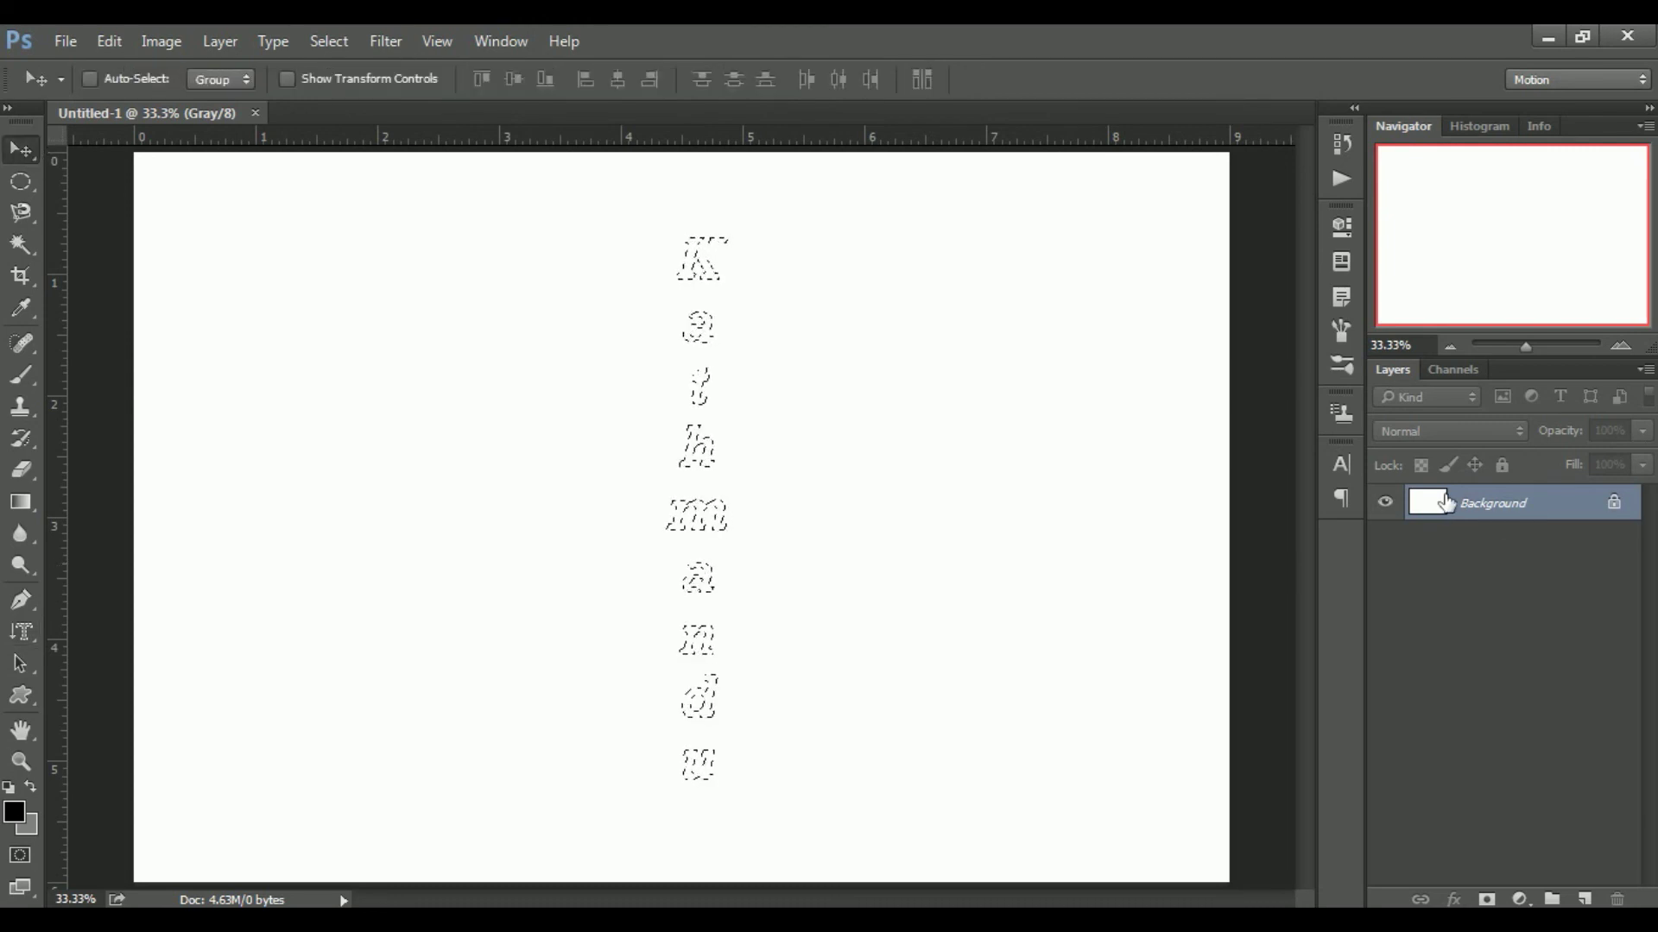
# Fill the selected vertical word "Kathmandu" with the black foreground colour using the Paint Bucket Tool.
pyautogui.click(26, 440)
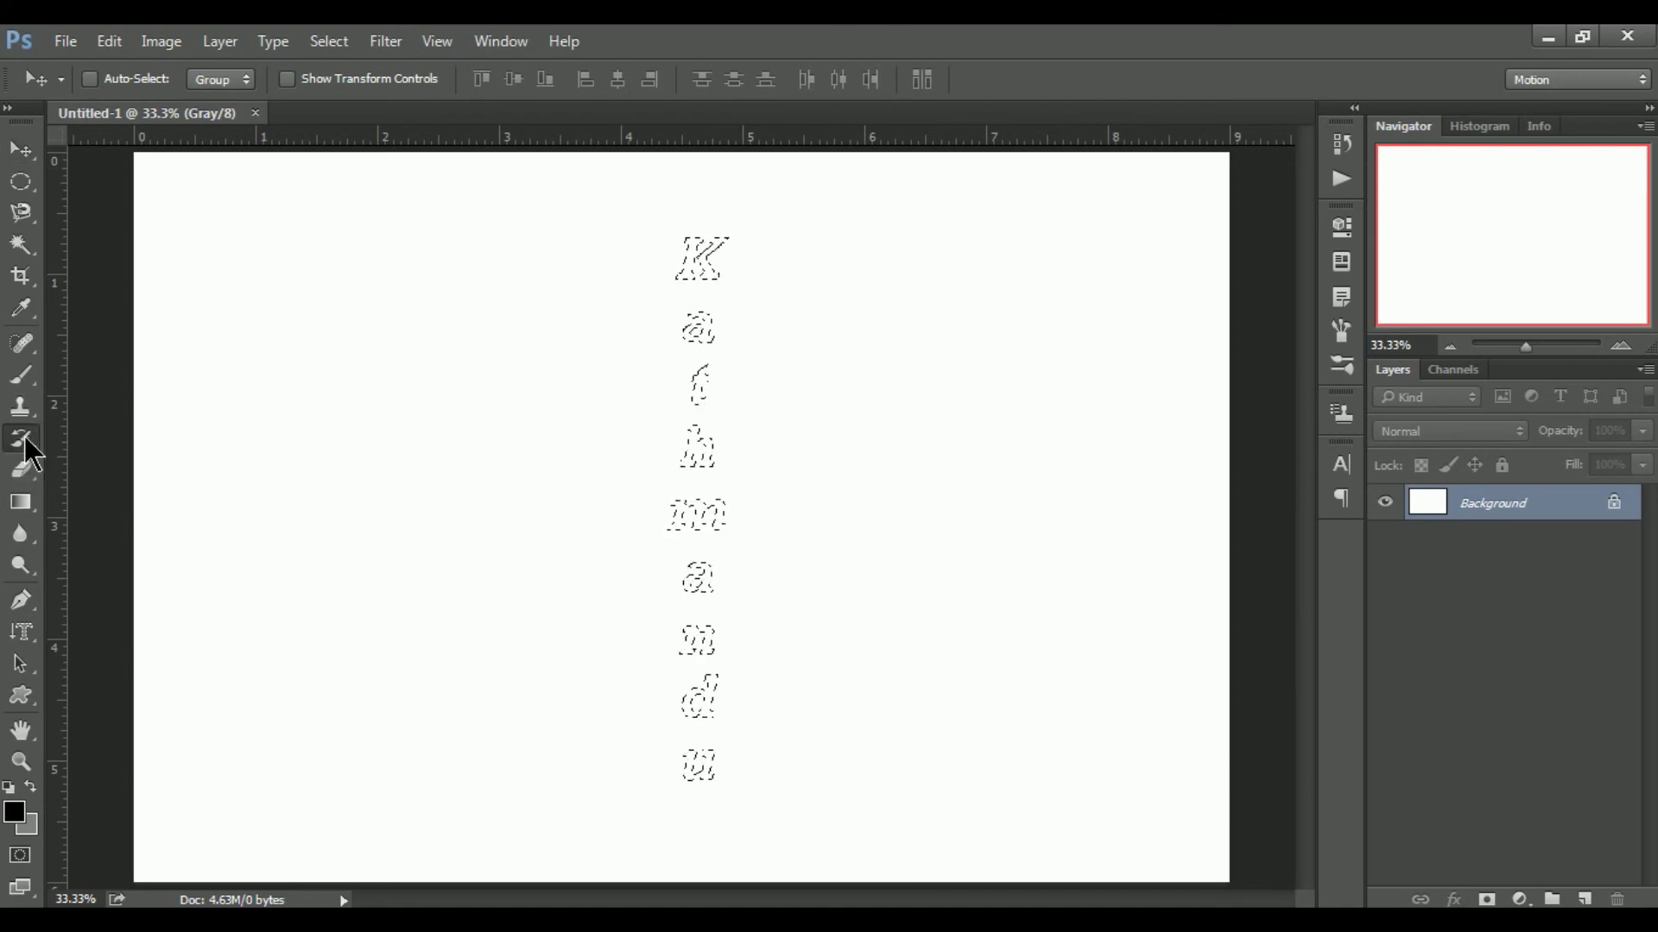
pyautogui.click(25, 470)
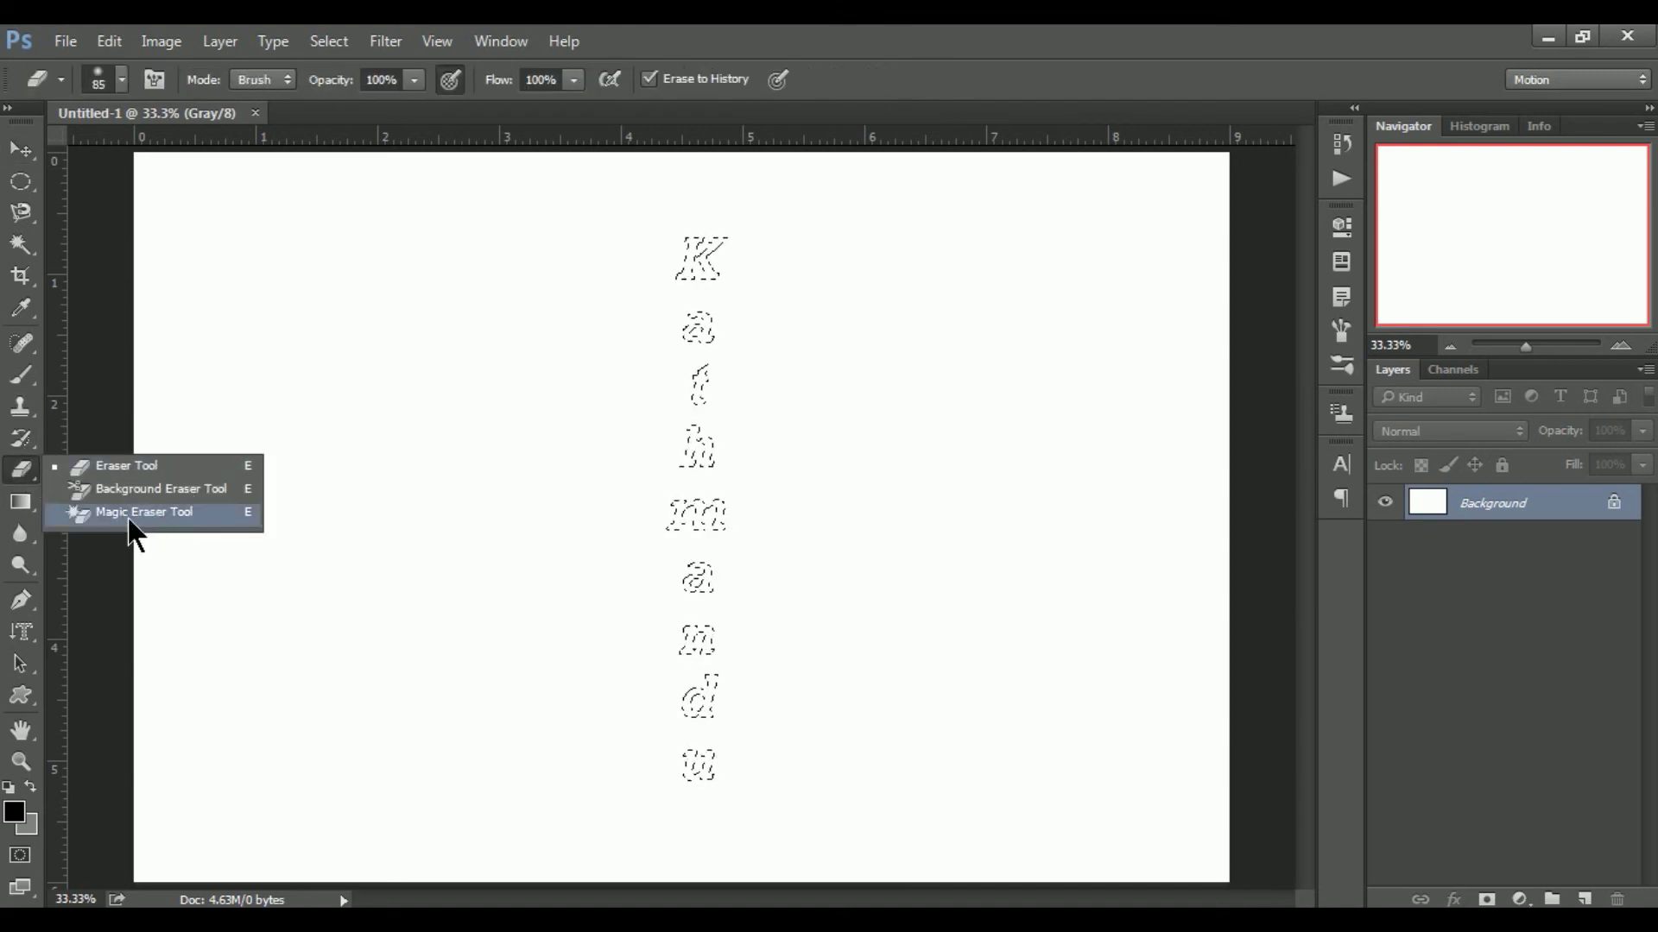
pyautogui.click(20, 501)
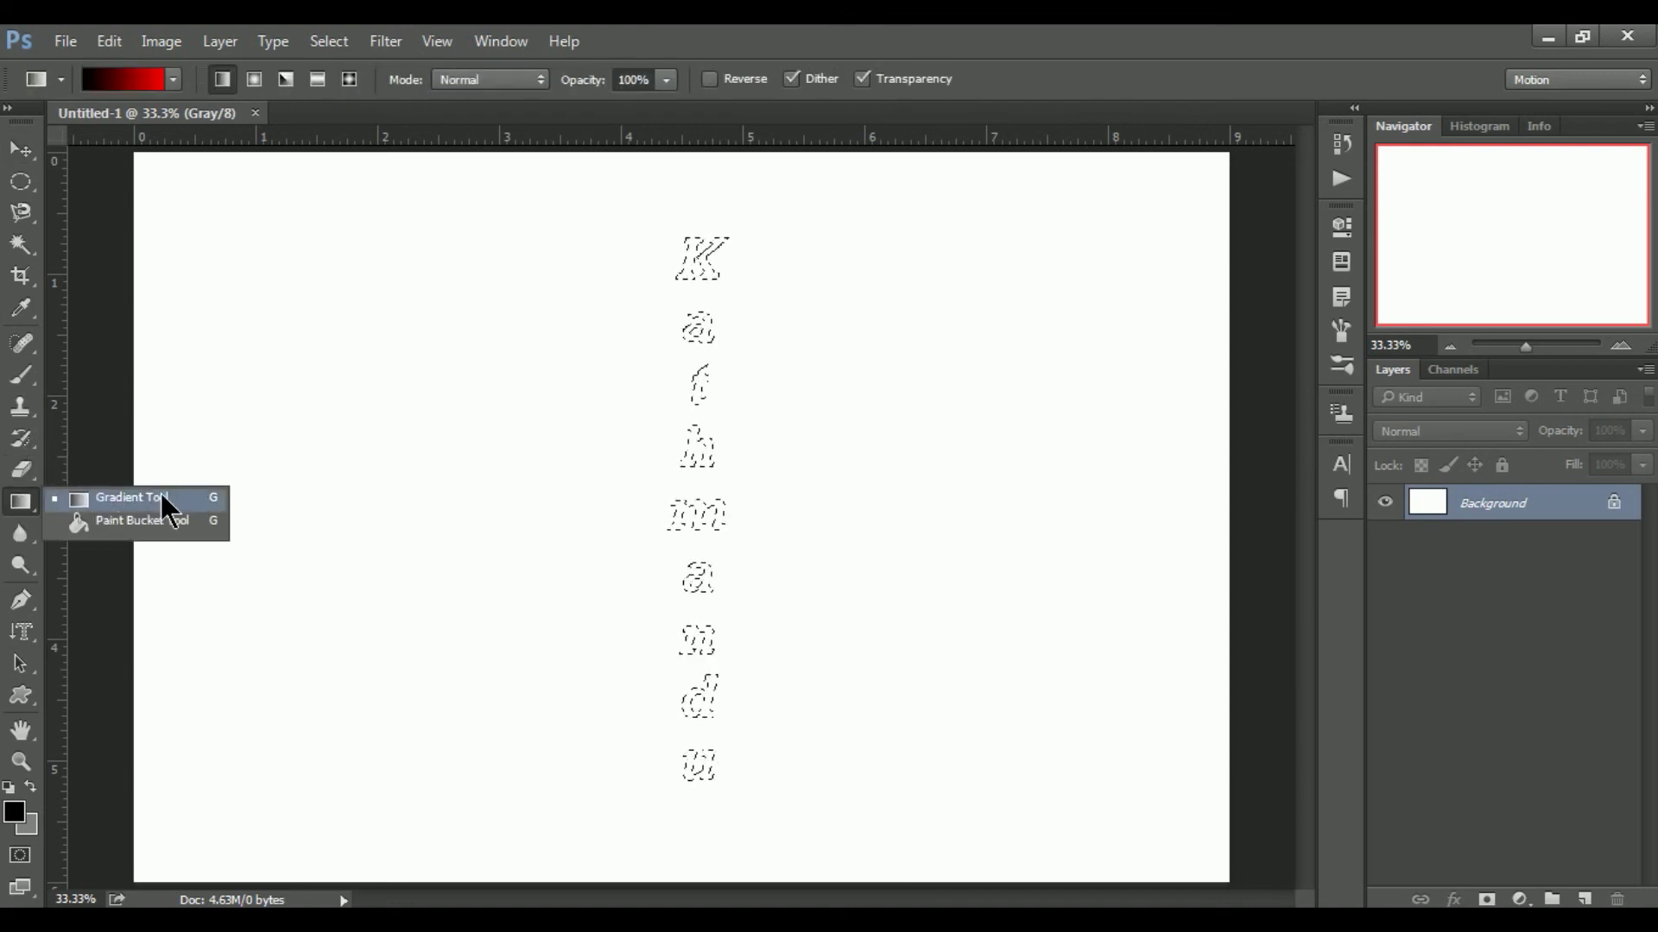
pyautogui.click(147, 521)
pyautogui.click(708, 270)
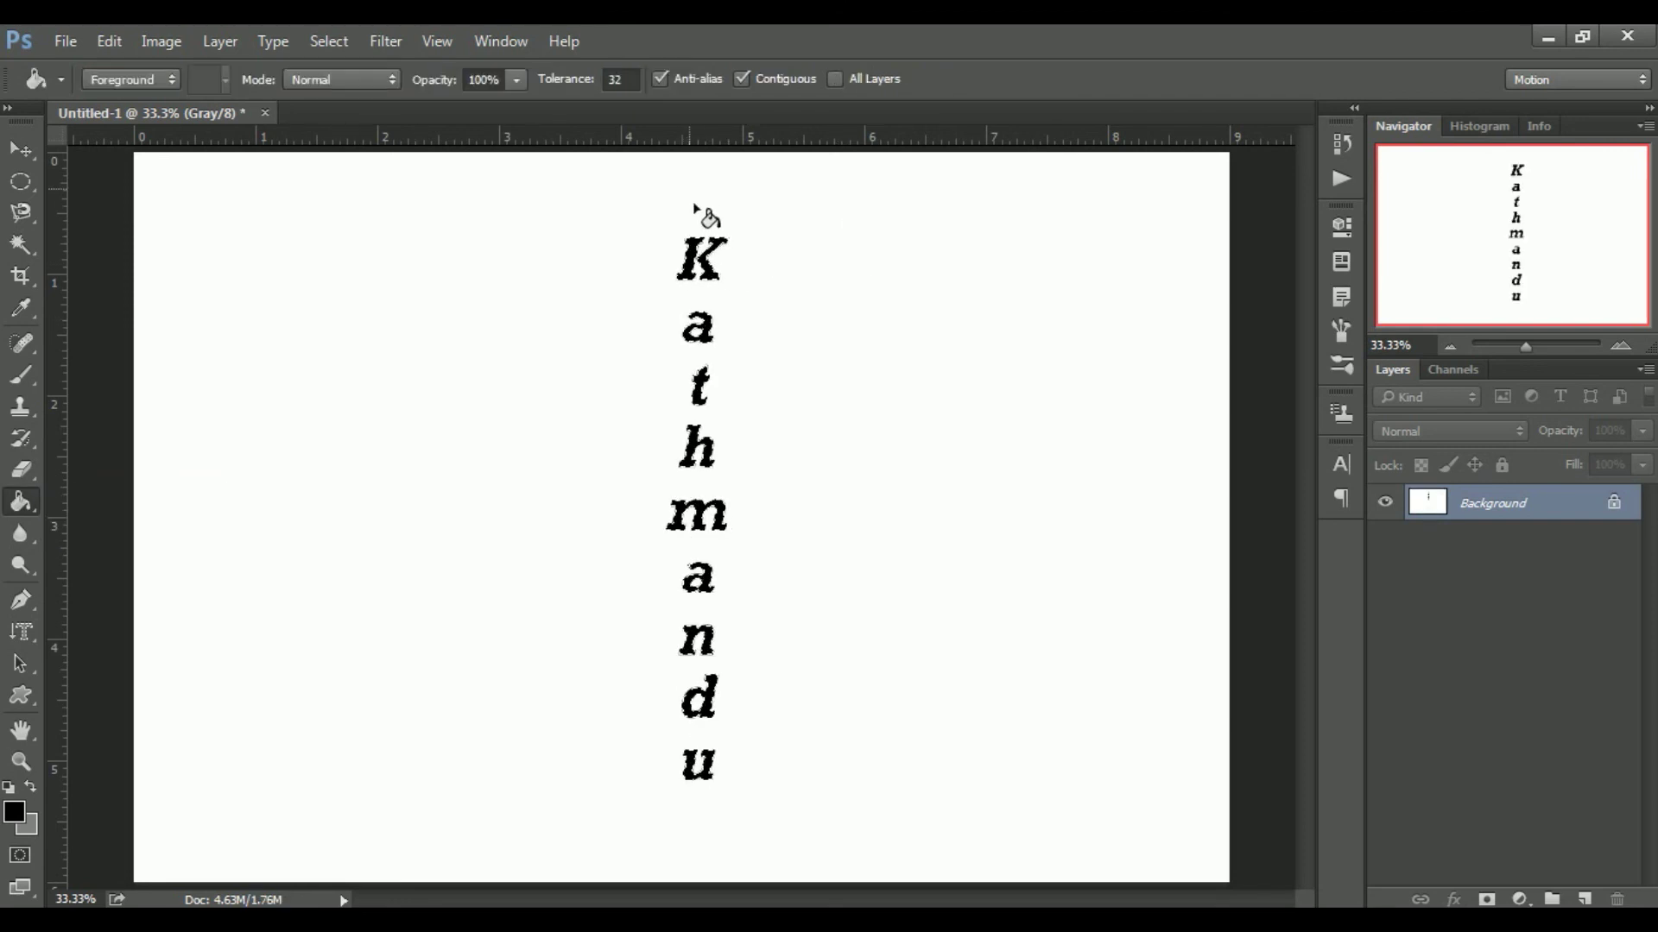
# Set the foreground colour to #1774fe, fill the letters K, t, m, n and u with the Paint Bucket, and activate the Move tool.
pyautogui.click(14, 812)
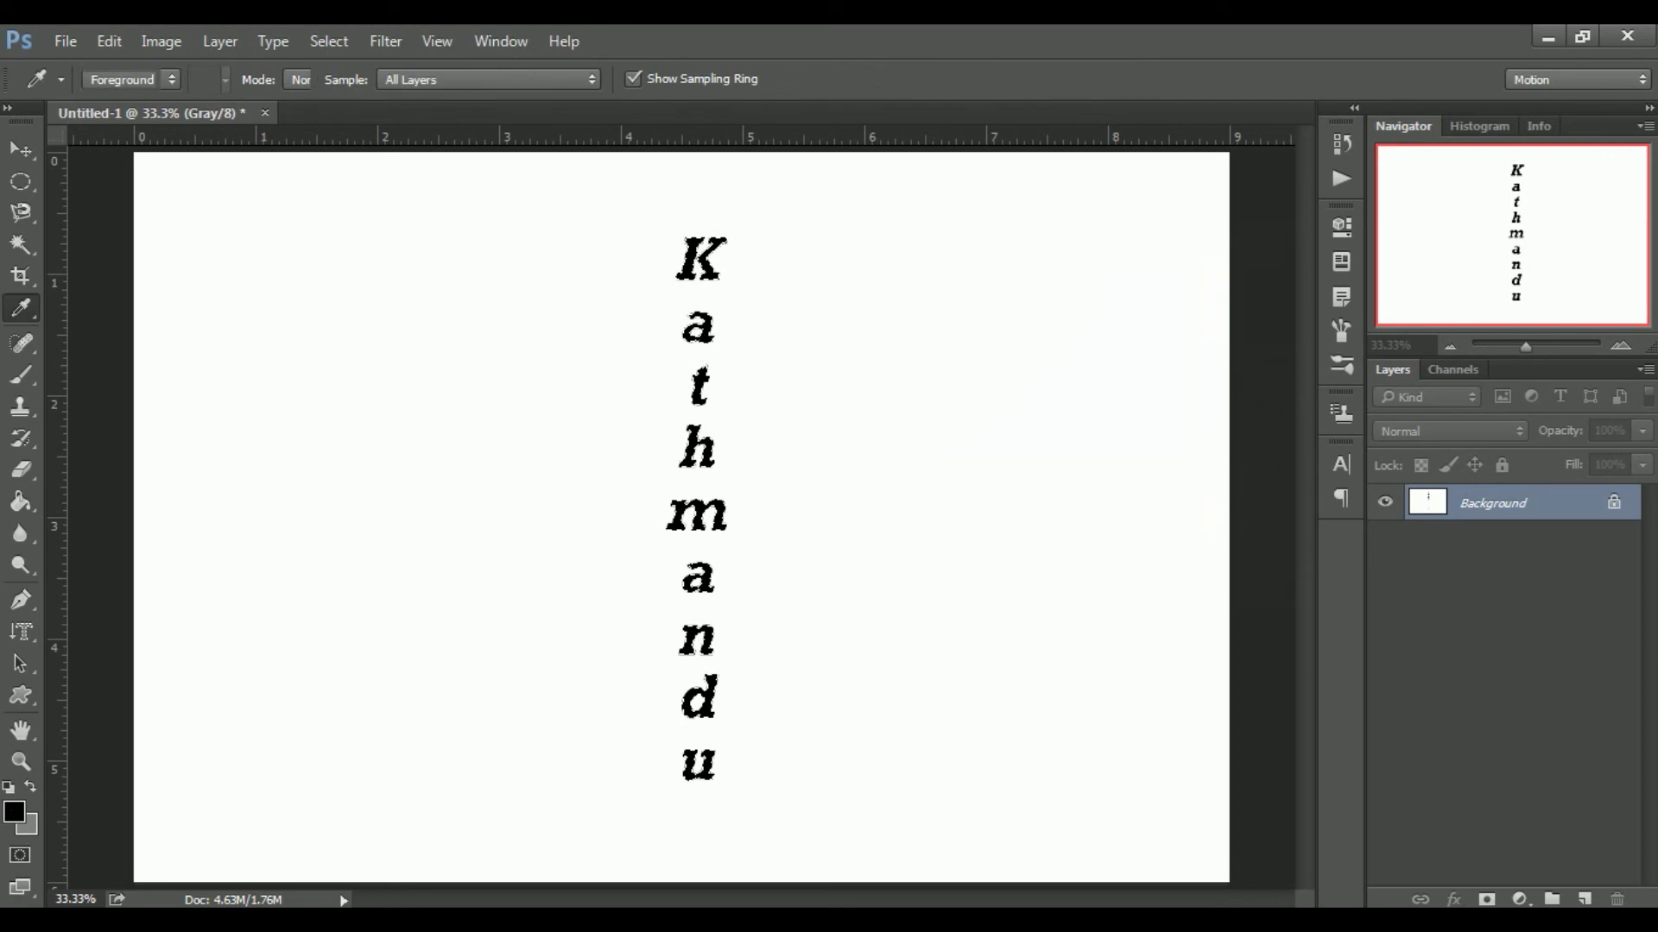
pyautogui.moveTo(1024, 384)
pyautogui.mouseDown()
pyautogui.moveTo(1118, 372)
pyautogui.moveTo(1168, 259)
pyautogui.mouseUp()
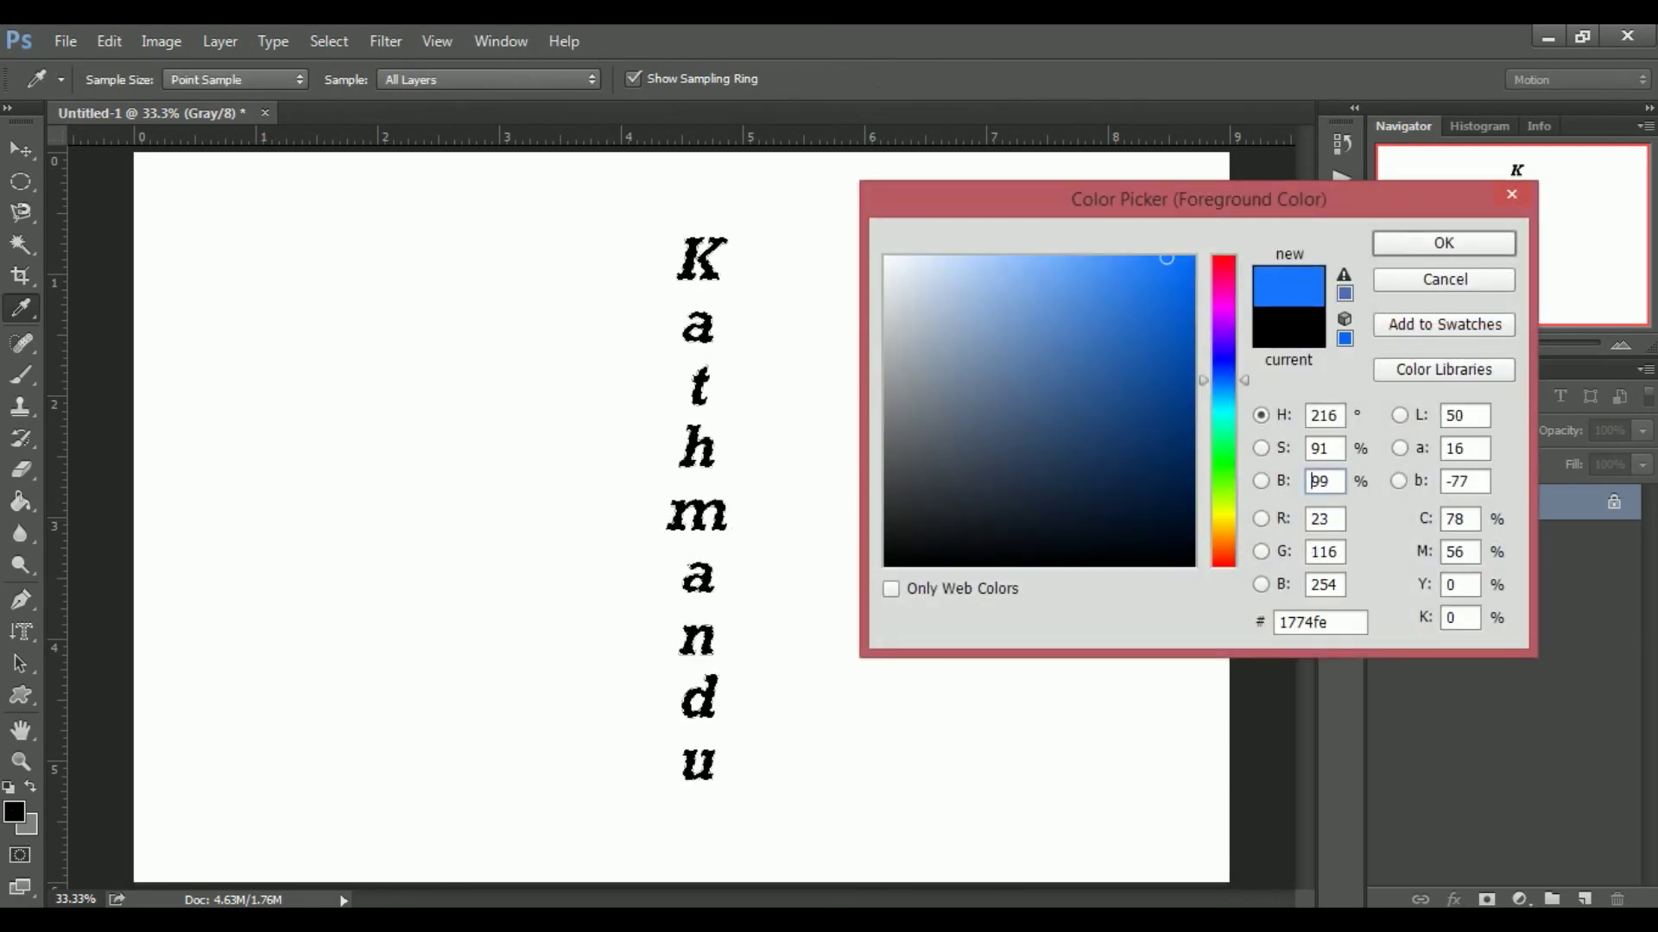
pyautogui.click(1391, 243)
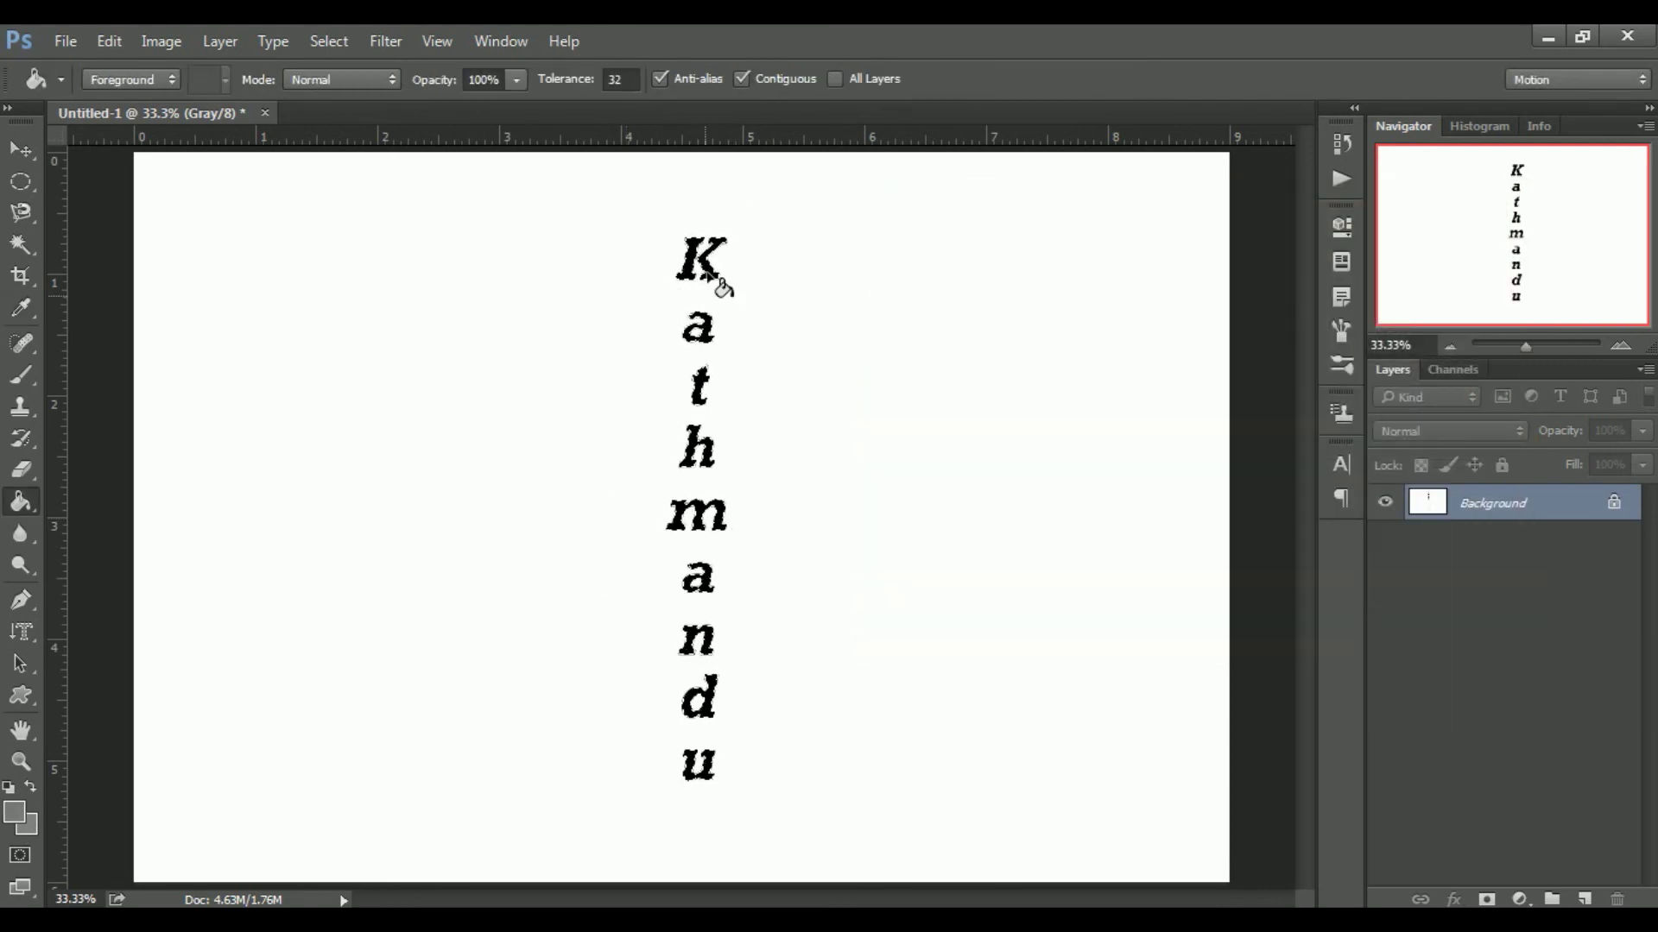
pyautogui.click(712, 270)
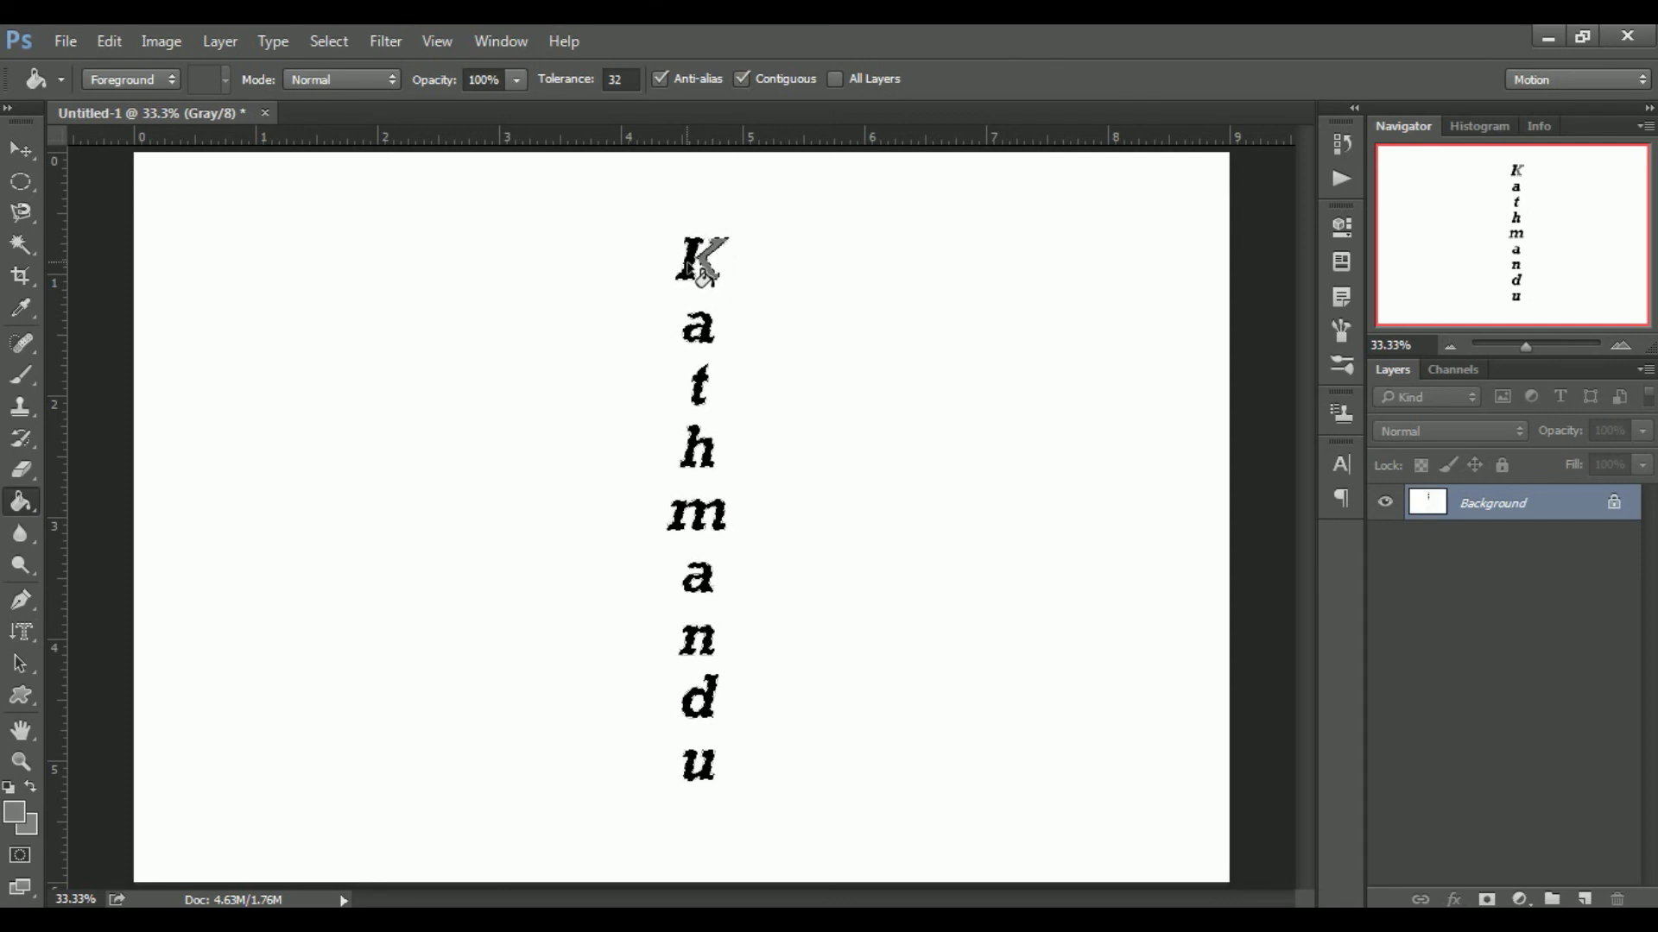
pyautogui.click(691, 270)
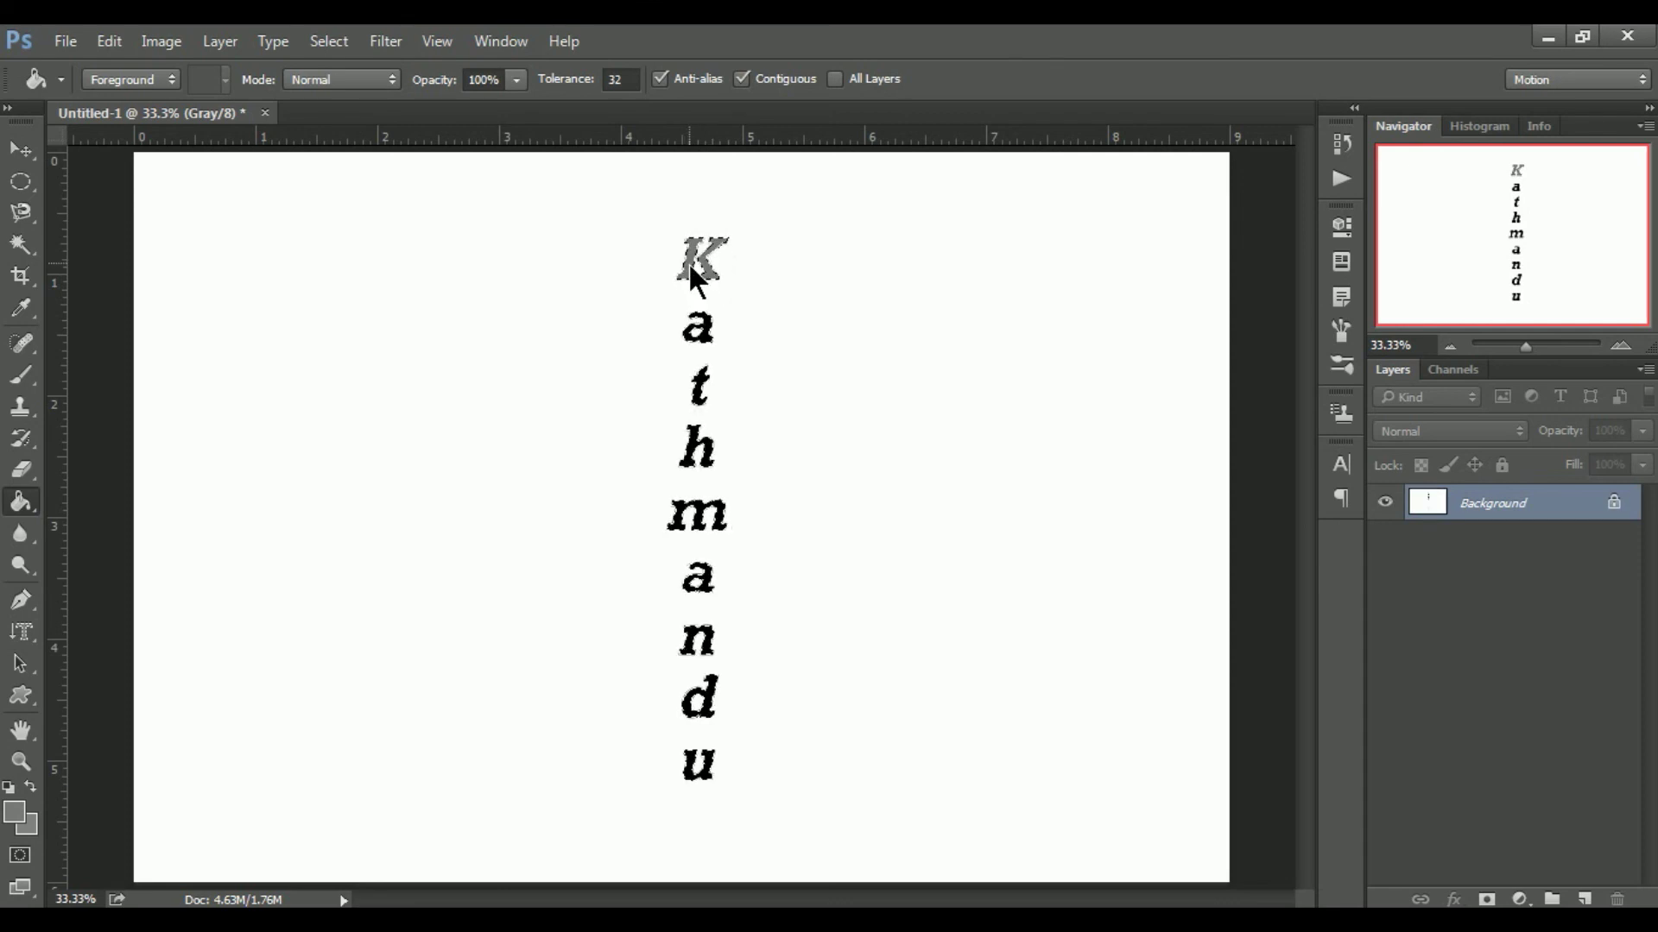
pyautogui.click(702, 386)
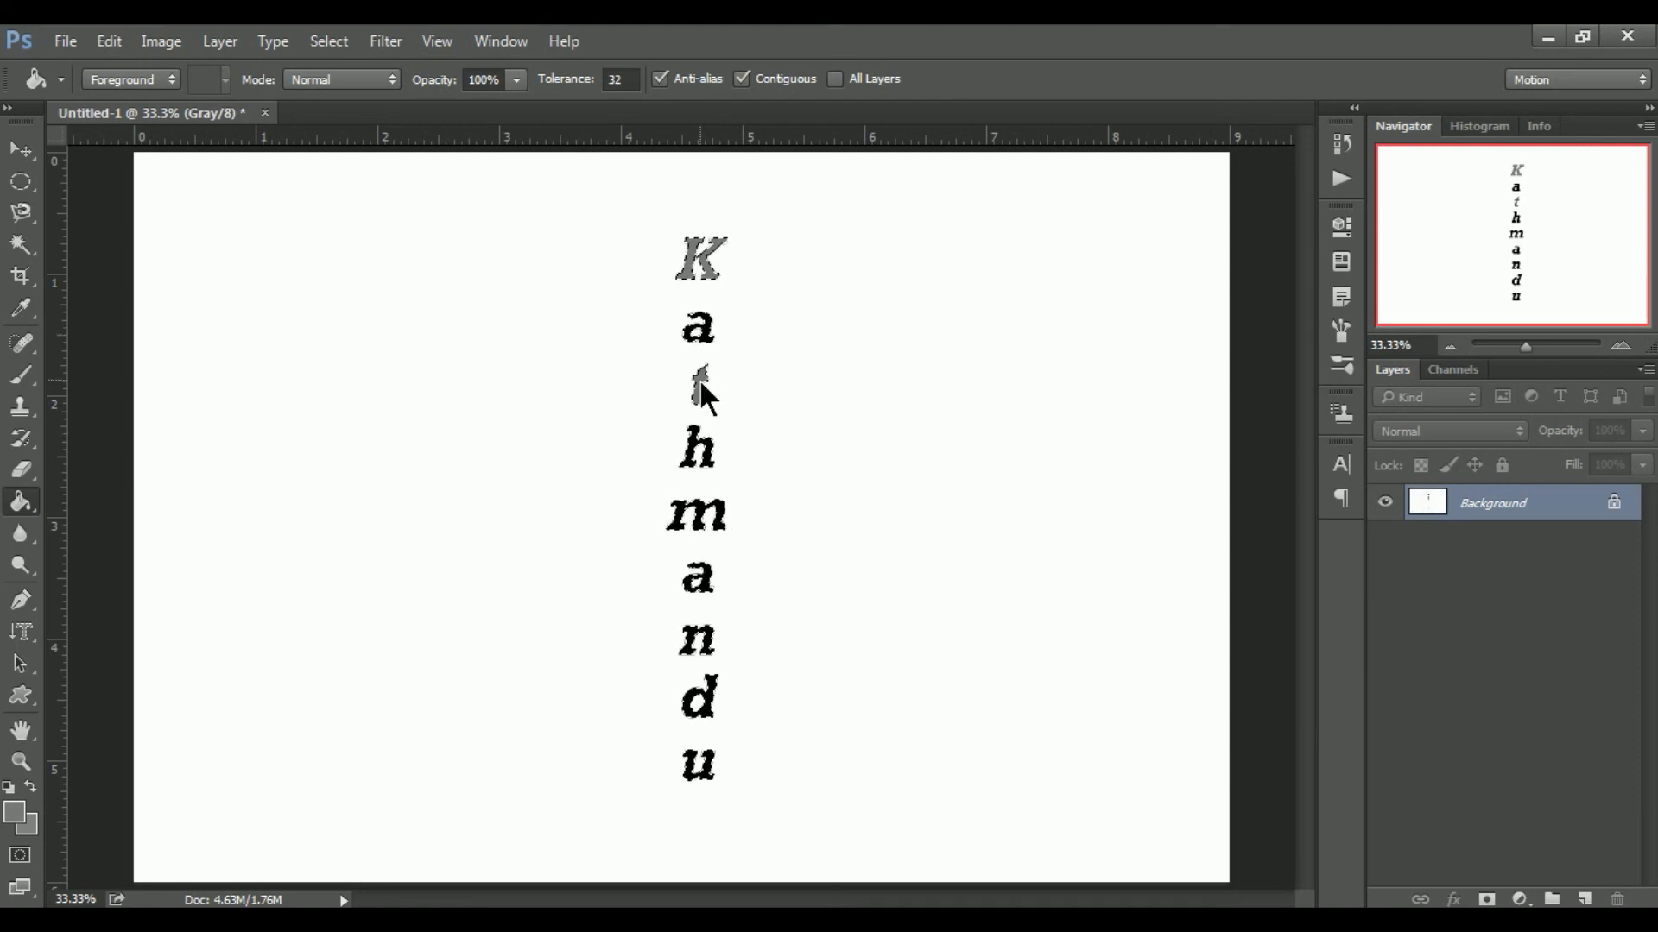
pyautogui.click(712, 520)
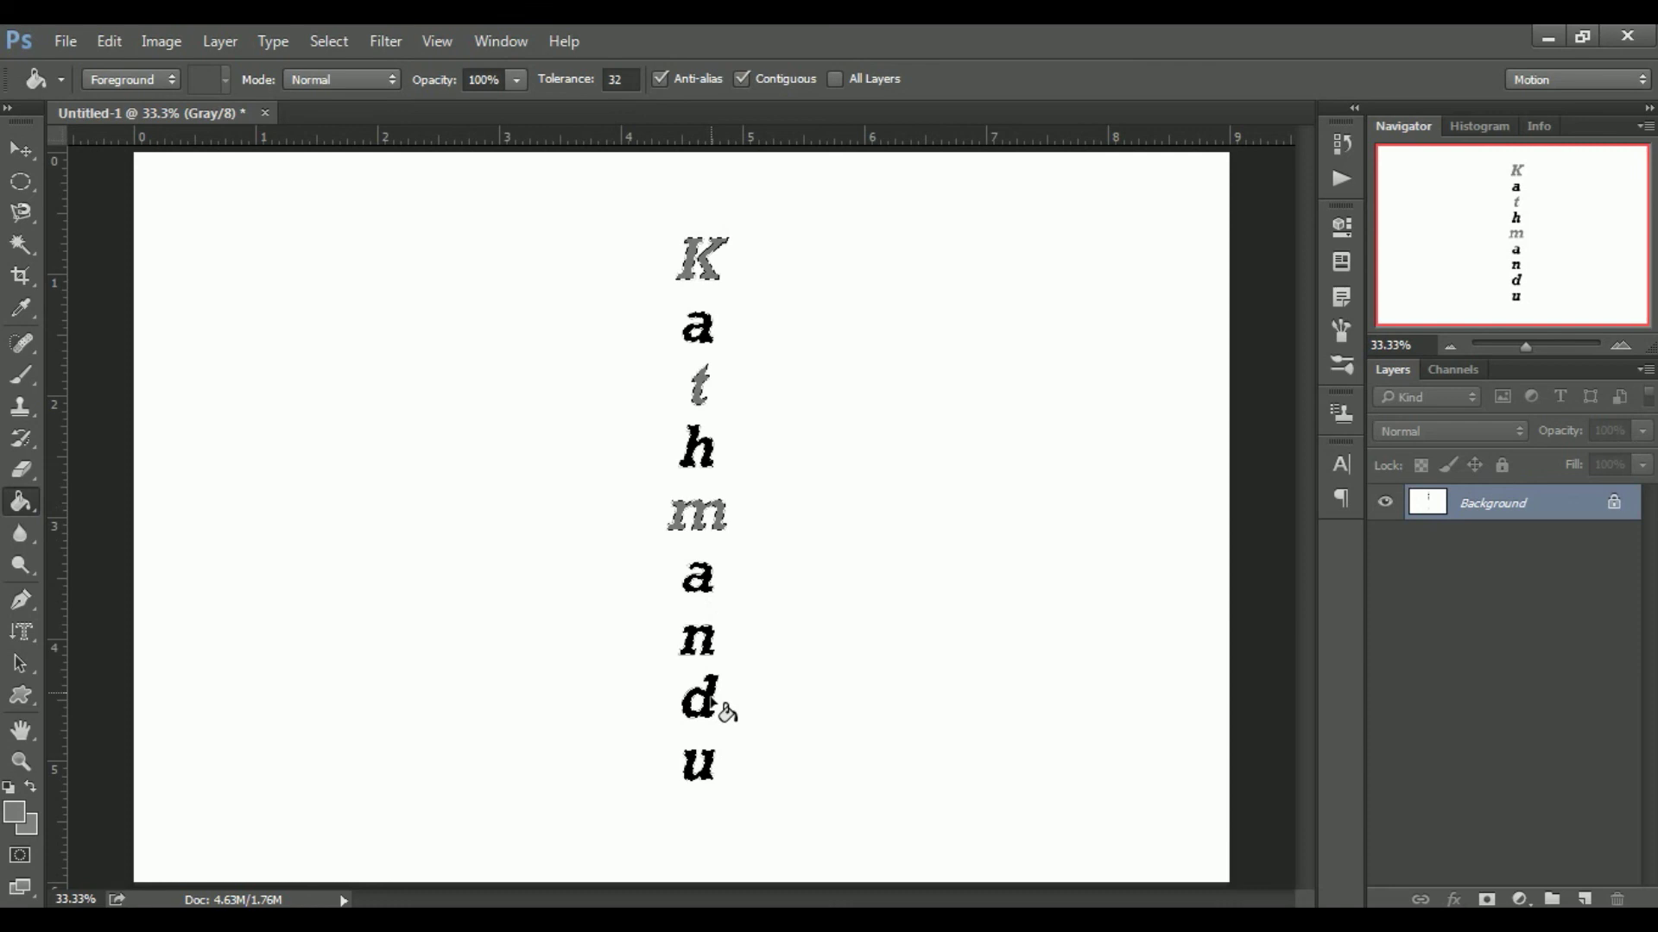
pyautogui.click(717, 641)
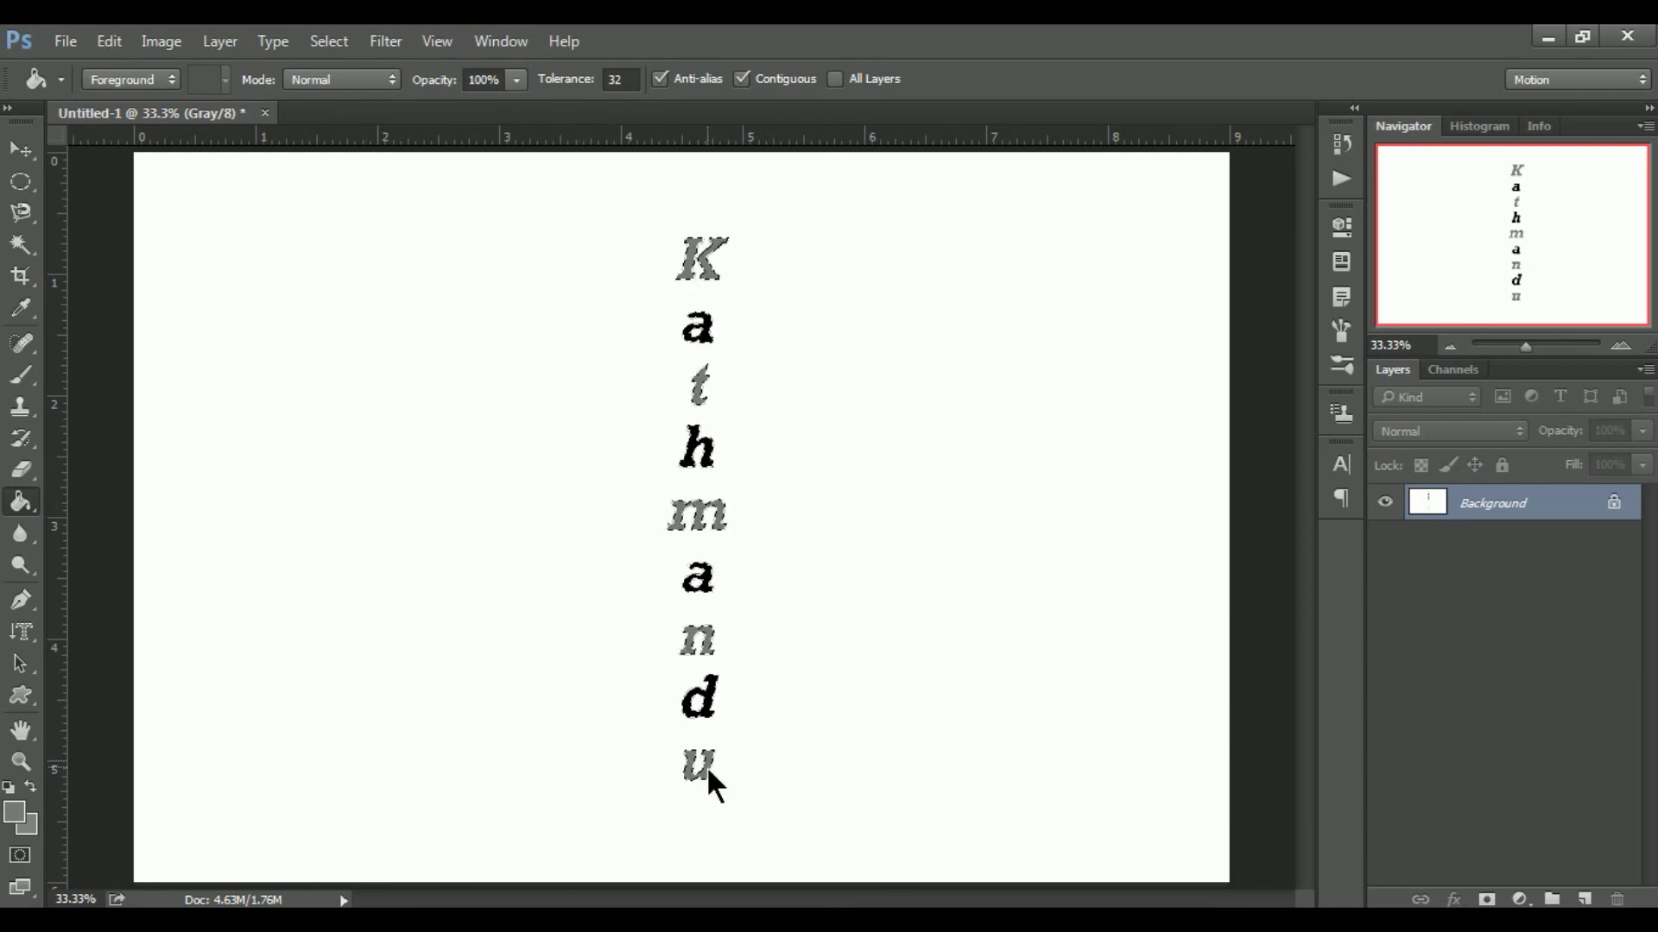
pyautogui.click(21, 149)
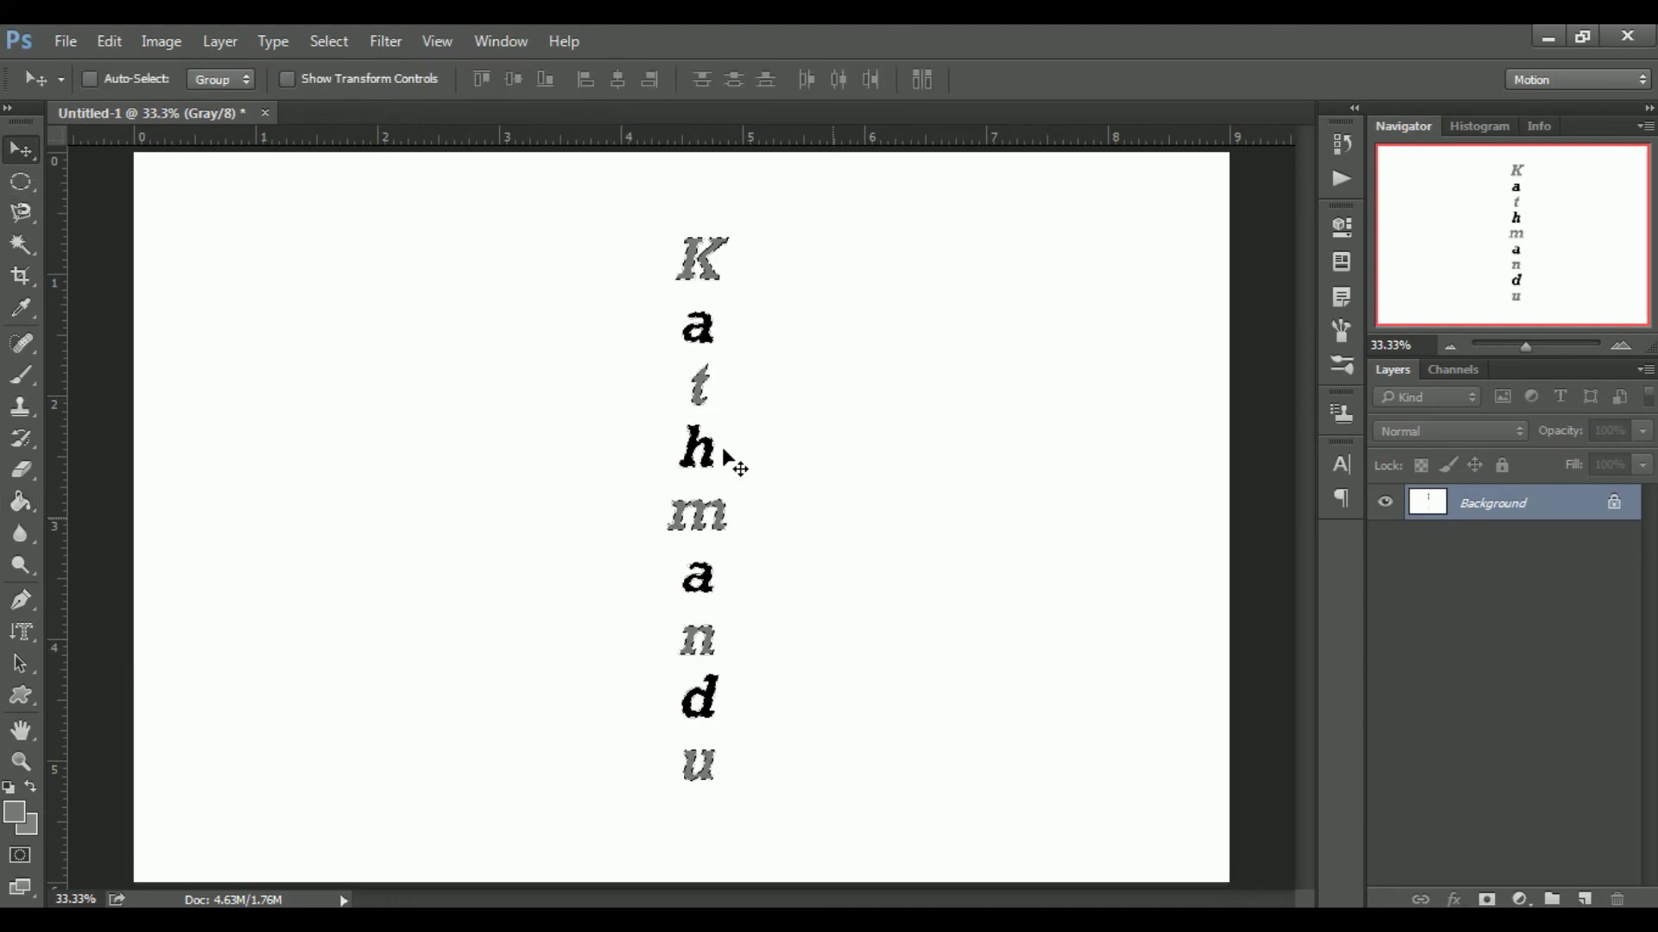